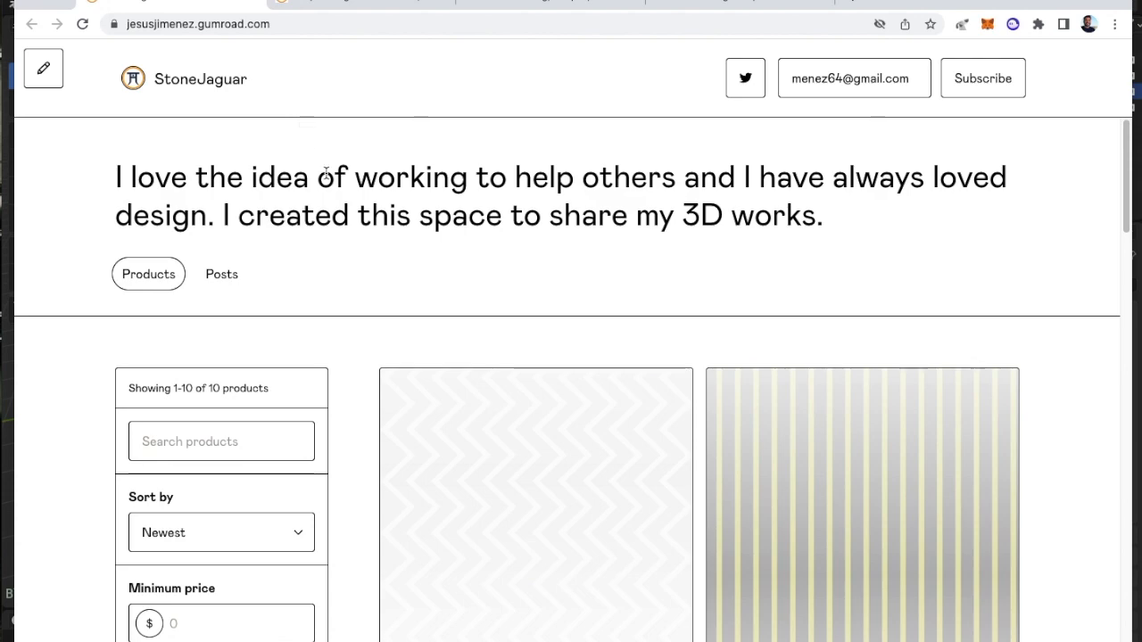
Browse the carpet image collections on the StoneJaguar Gumroad store down to the first folders
scroll(325, 176, down, 5)
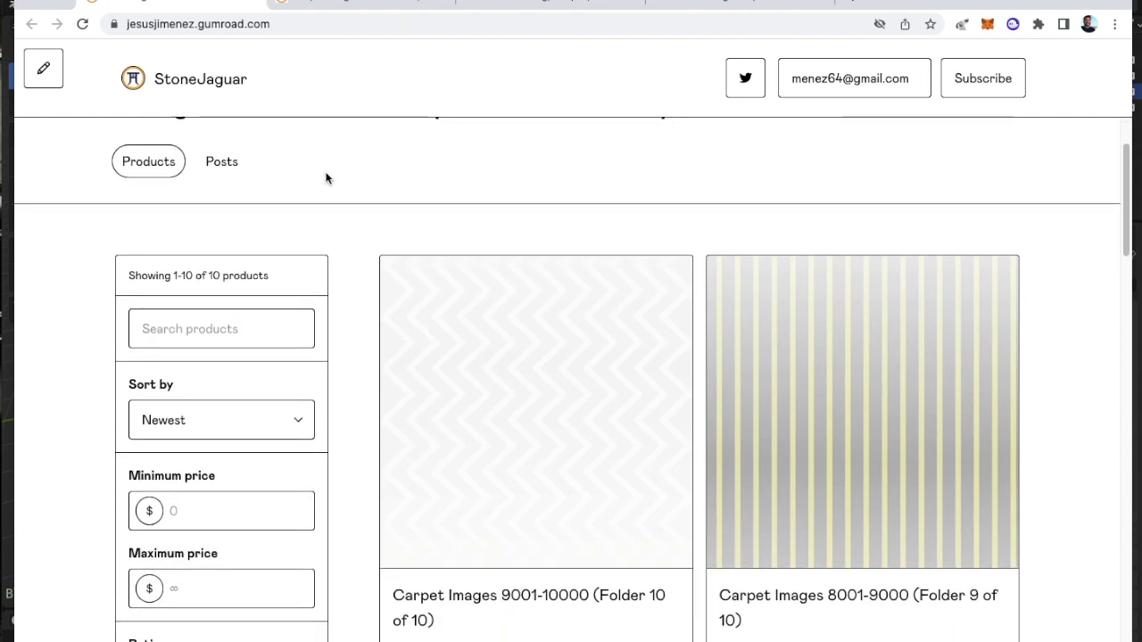
scroll(418, 426, down, 4)
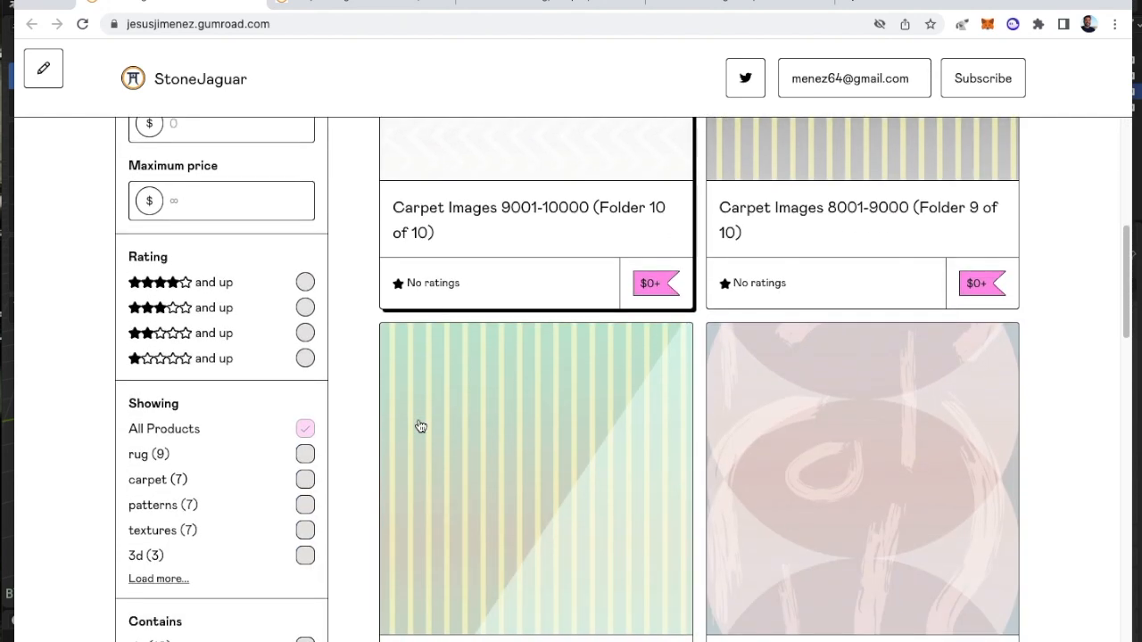
scroll(420, 426, down, 5)
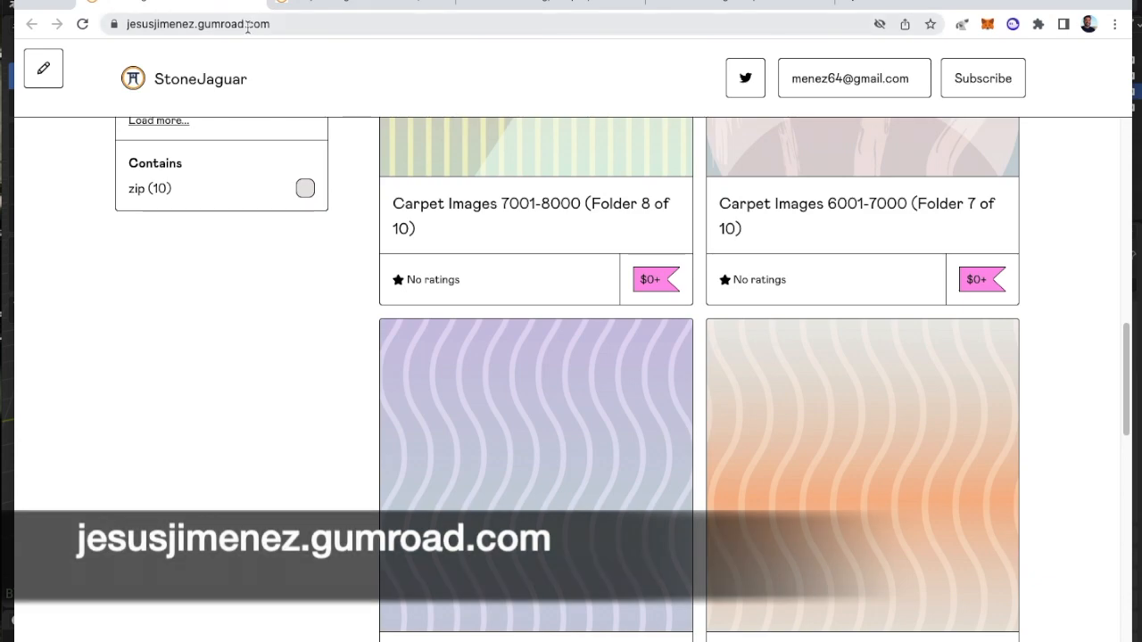
scroll(273, 256, down, 10)
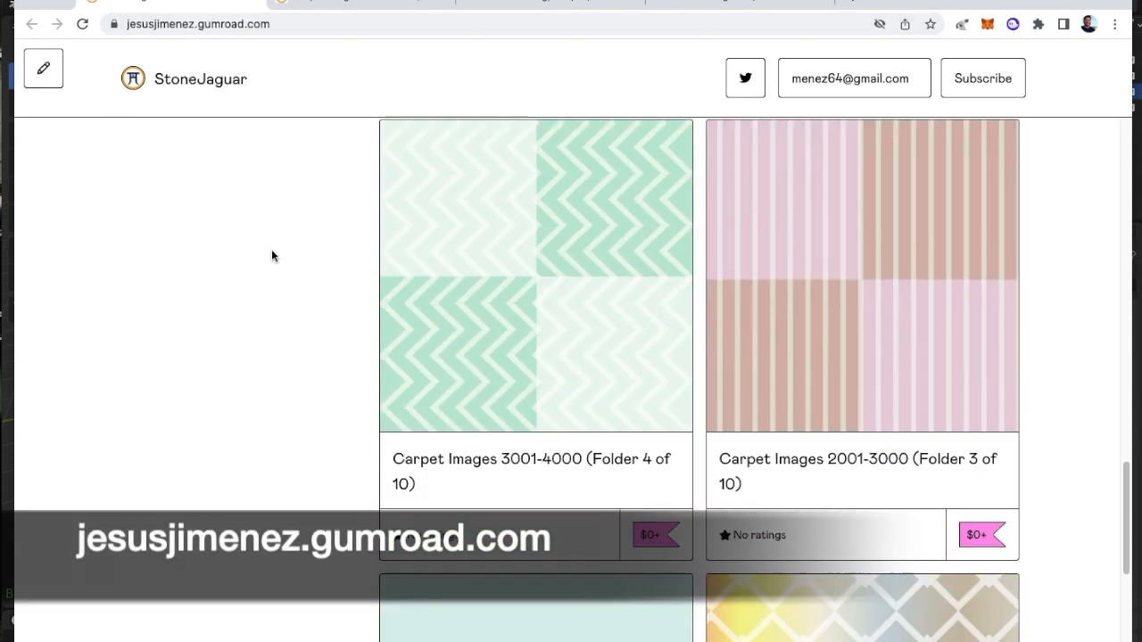
scroll(272, 256, down, 3)
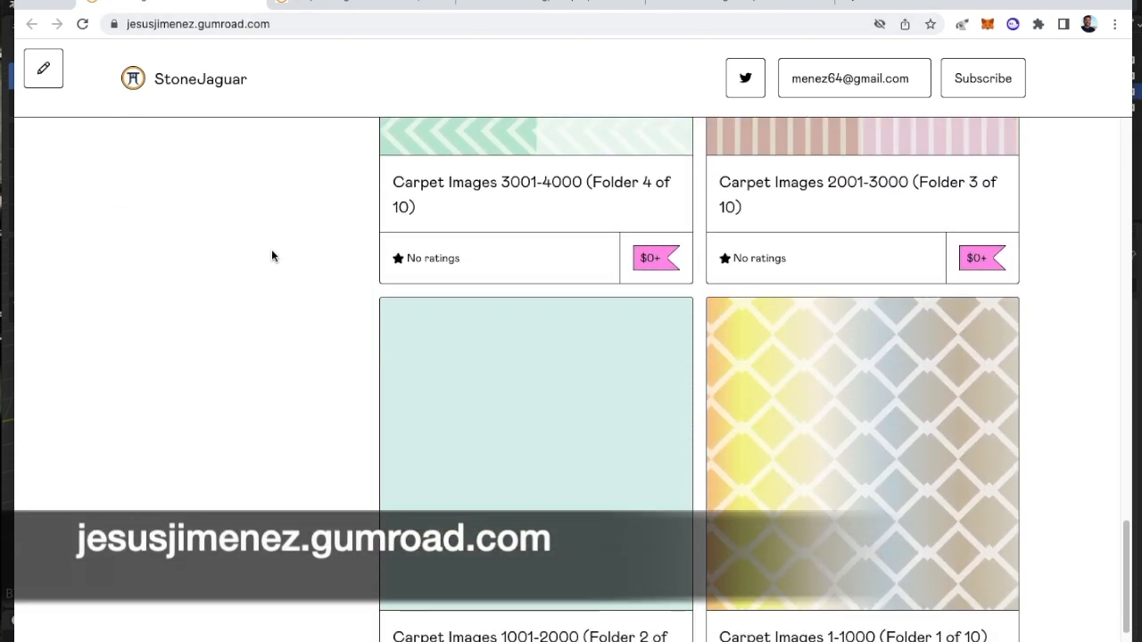
View the product page for Carpet Images 3001-4000 (Folder 4 of 10), including its description and price
click(349, 3)
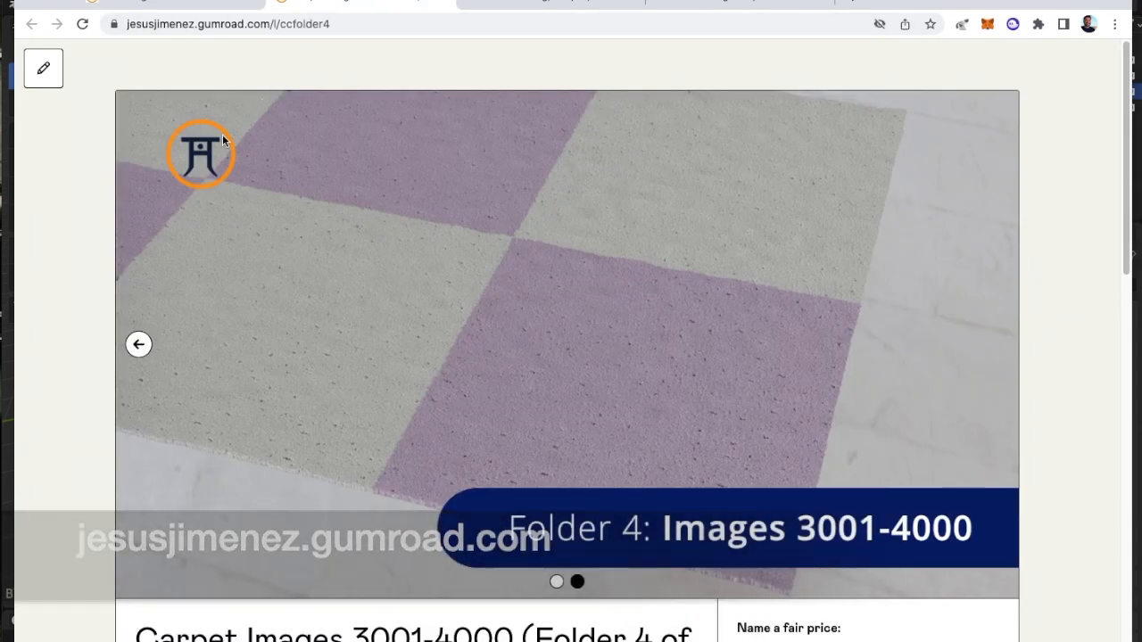
scroll(444, 184, down, 2)
scroll(796, 238, up, 2)
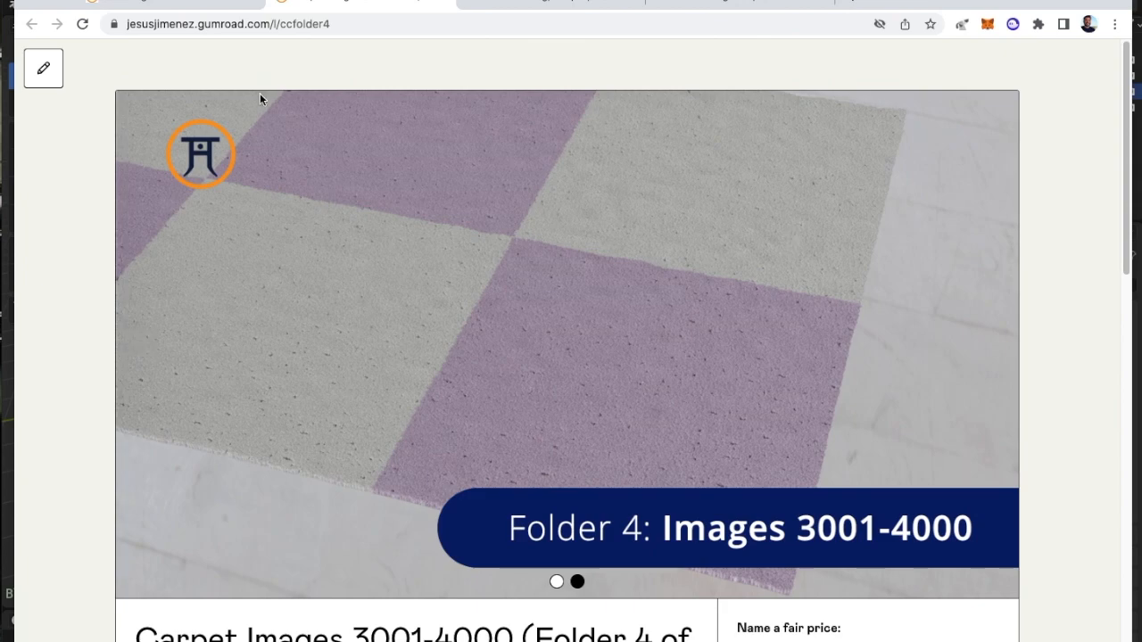
scroll(438, 133, down, 4)
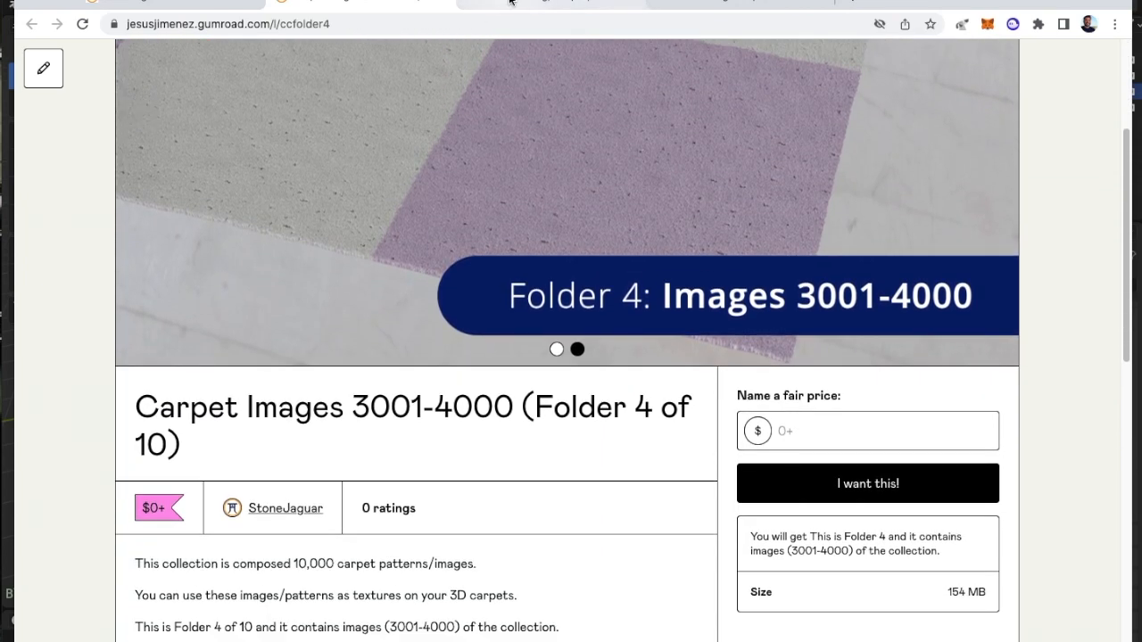
Review the IKEA STOENSE rug page and highlight the complete list of measurements for the rug
click(510, 1)
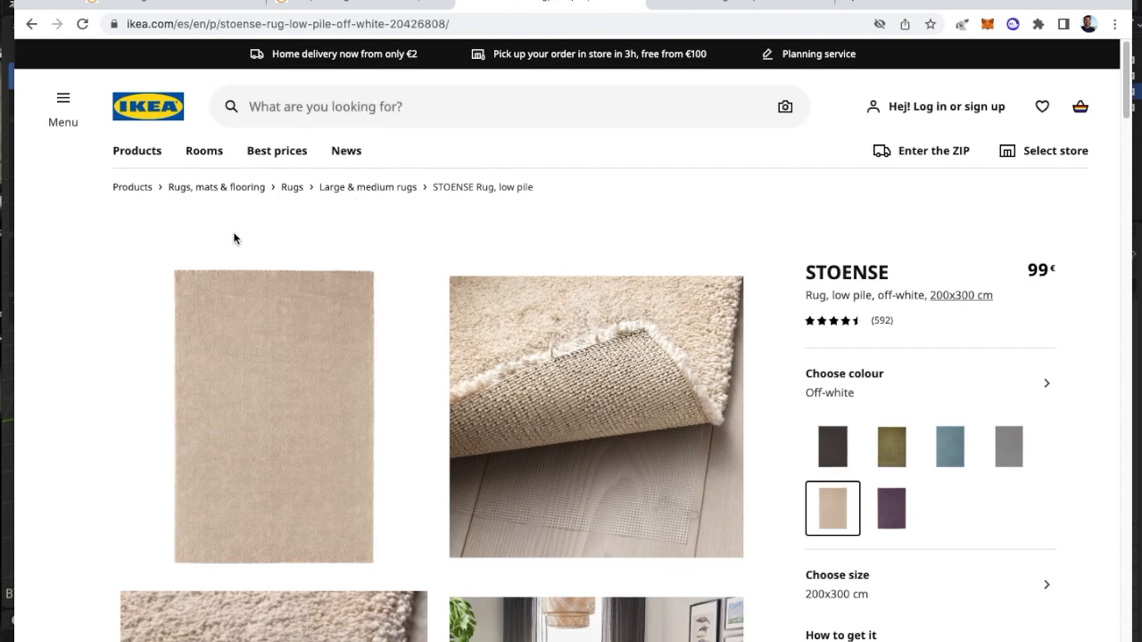
scroll(234, 237, down, 3)
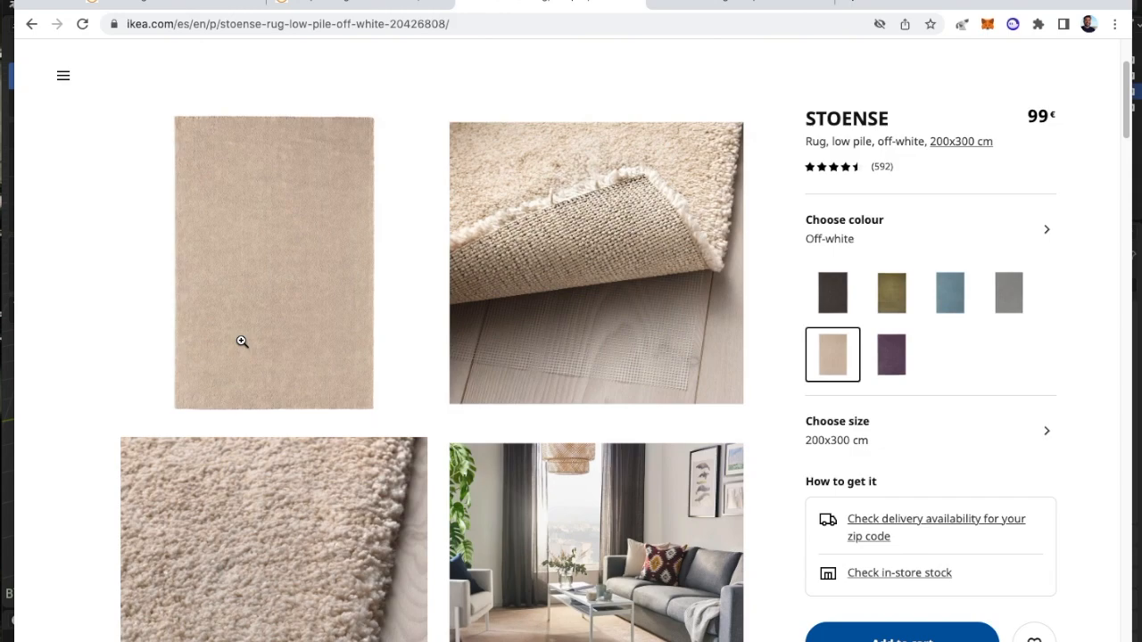
scroll(241, 341, down, 4)
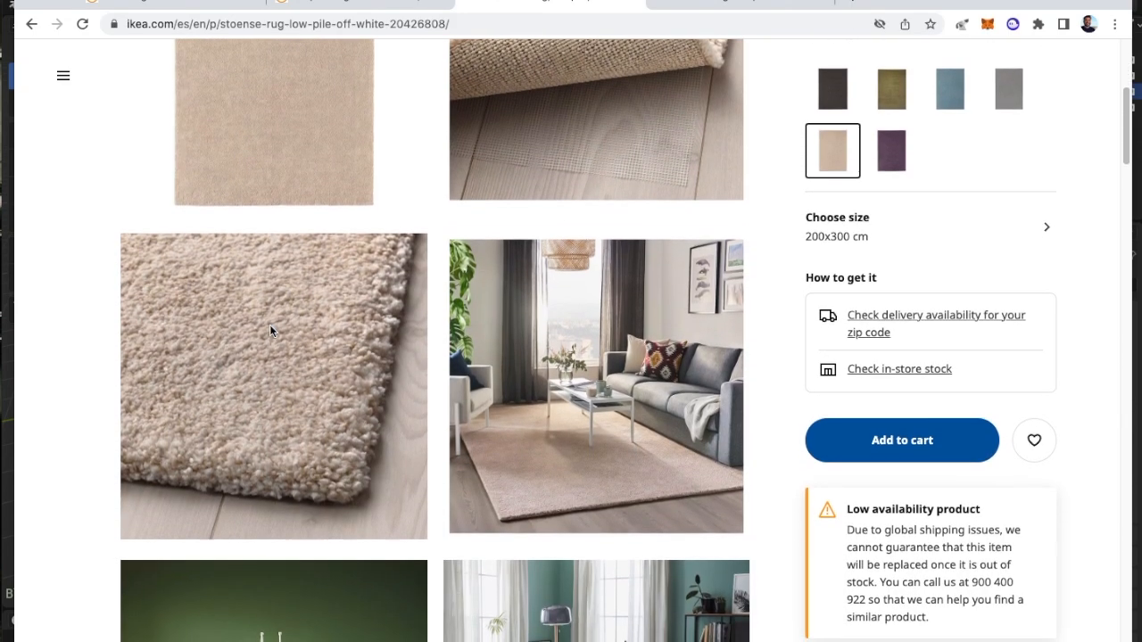
scroll(270, 331, down, 10)
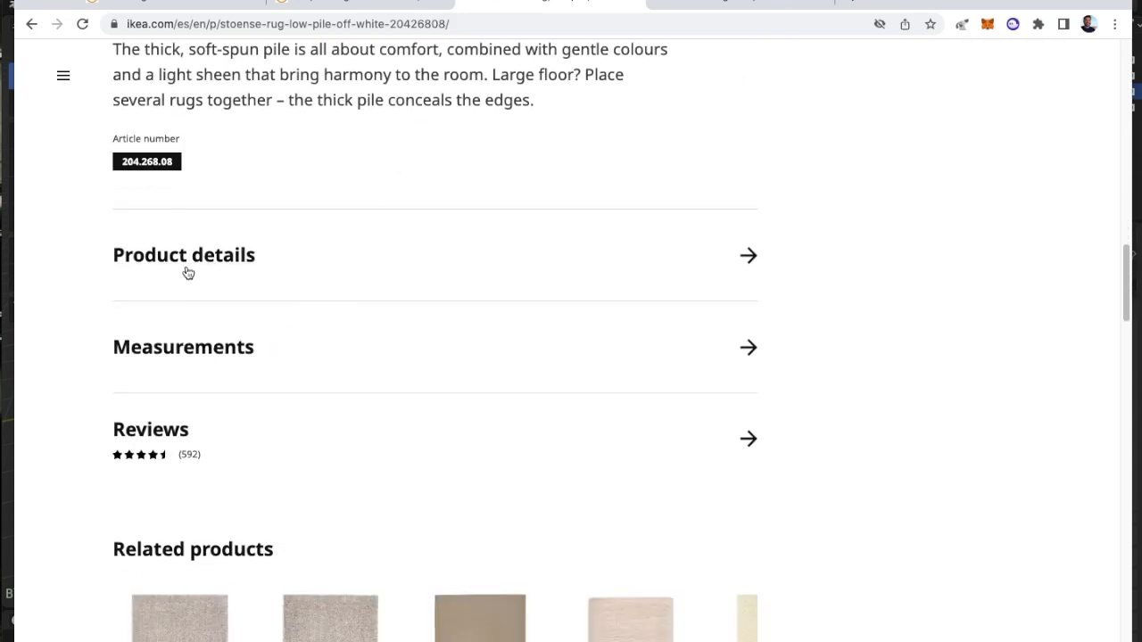
scroll(181, 241, up, 2)
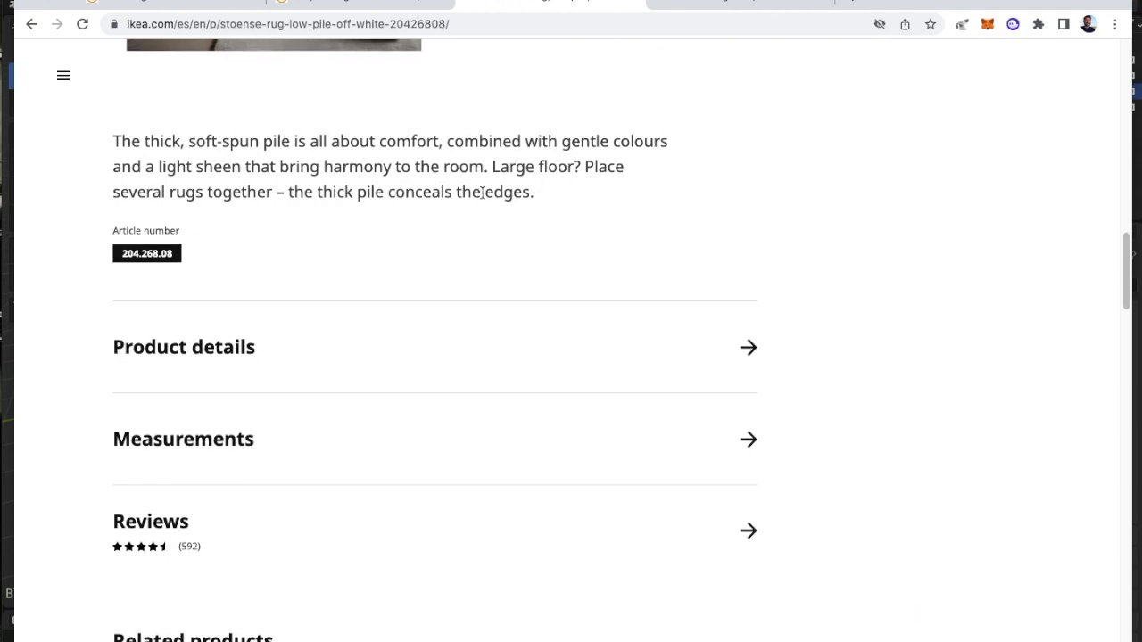
click(200, 444)
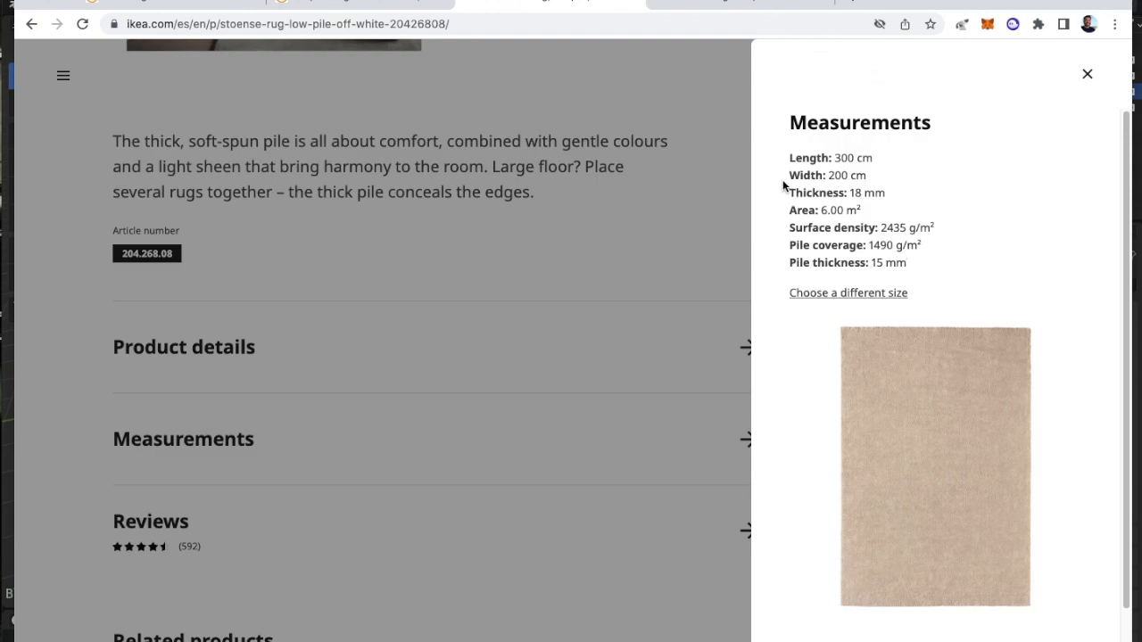
drag(790, 157, 923, 264)
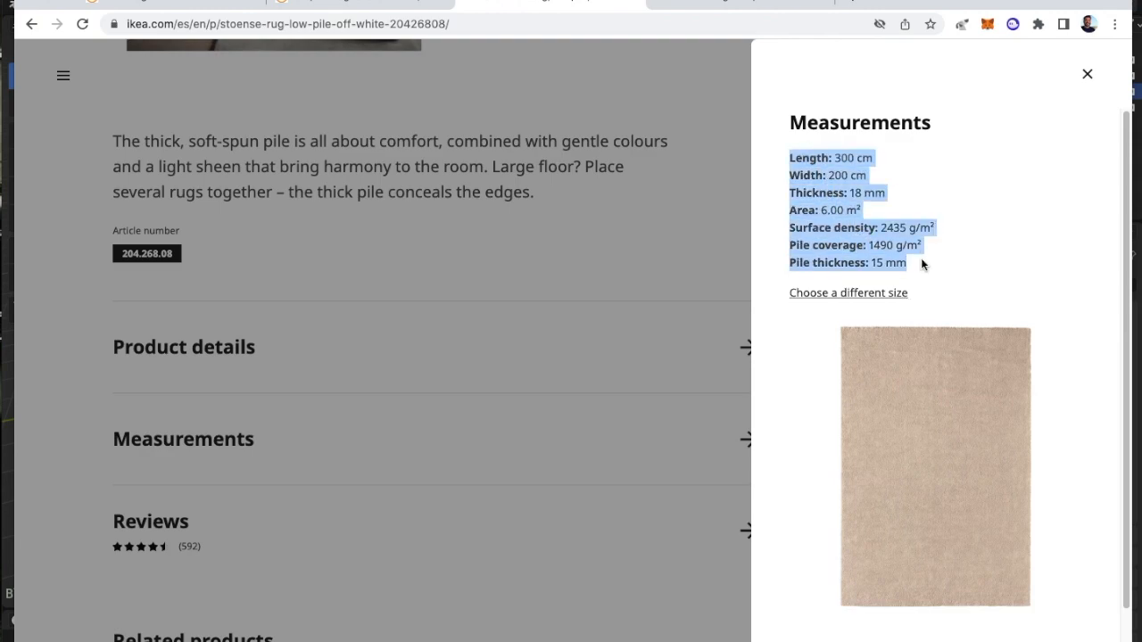
Examine the enlarged photo of the STOENSE rug's folded corner, including its pile and woven backing
click(741, 5)
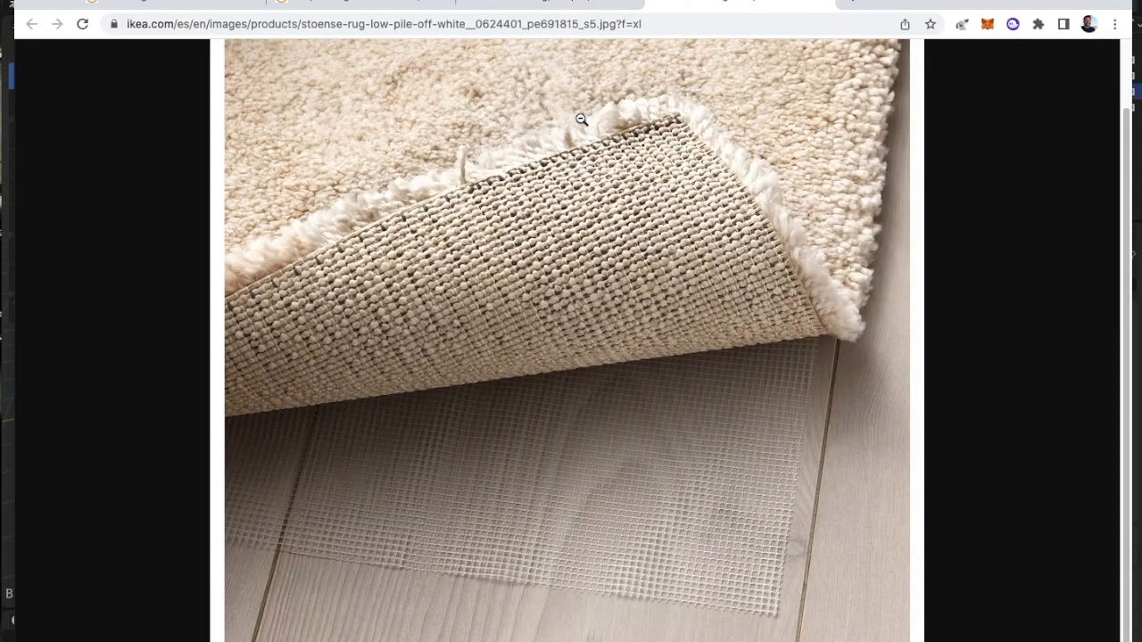
scroll(734, 63, up, 3)
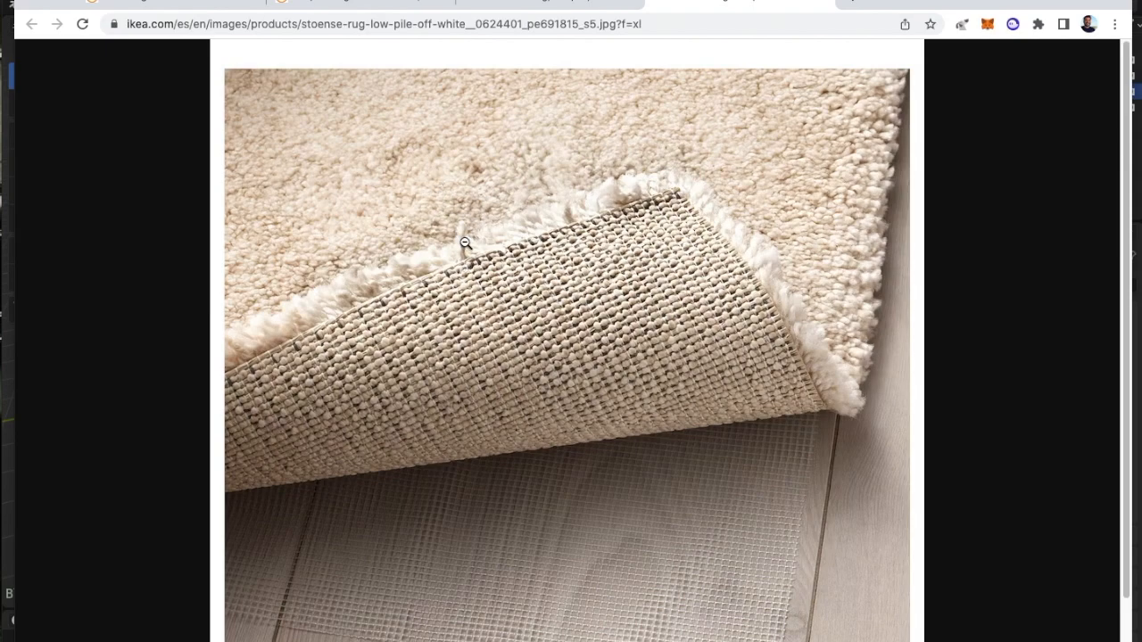
key(super+equal)
key(super+equal)
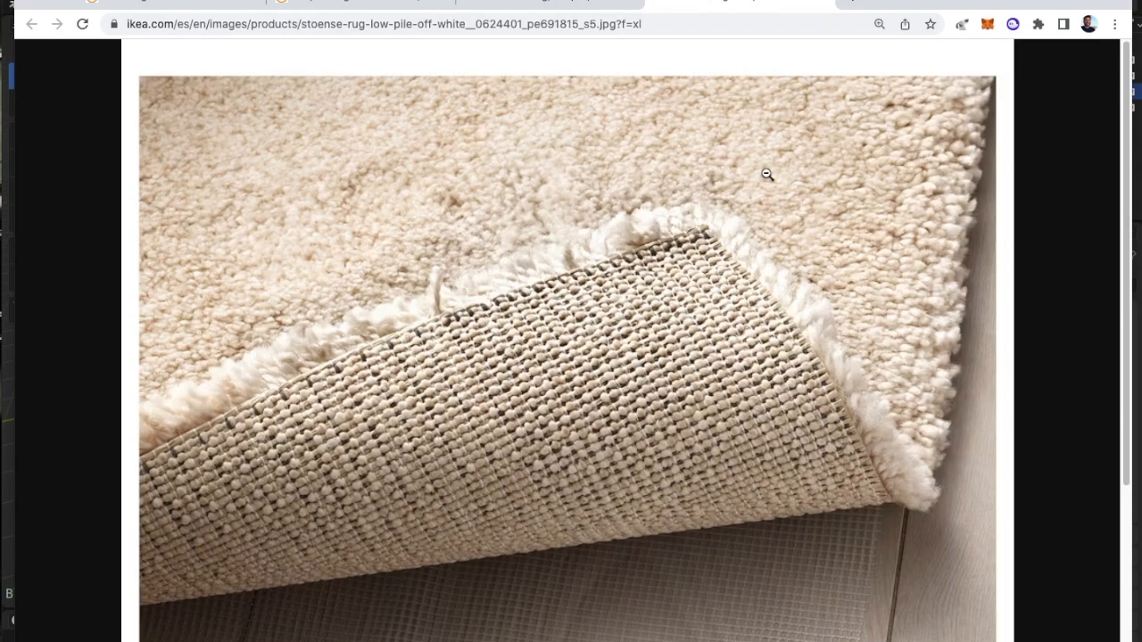
scroll(714, 177, down, 6)
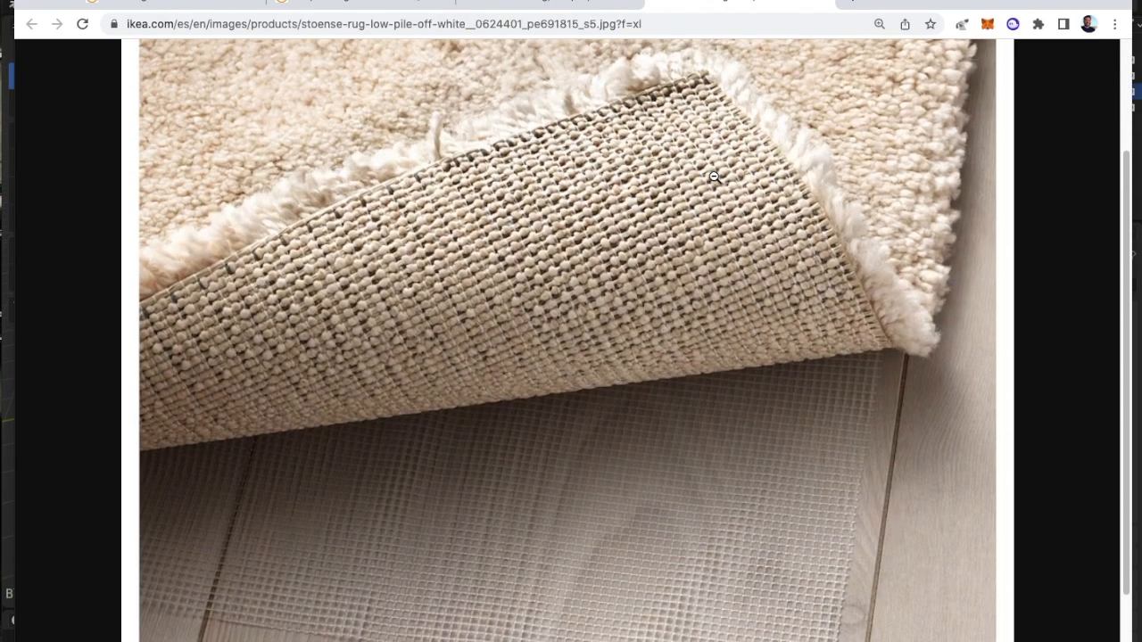
scroll(713, 177, up, 3)
scroll(714, 176, up, 3)
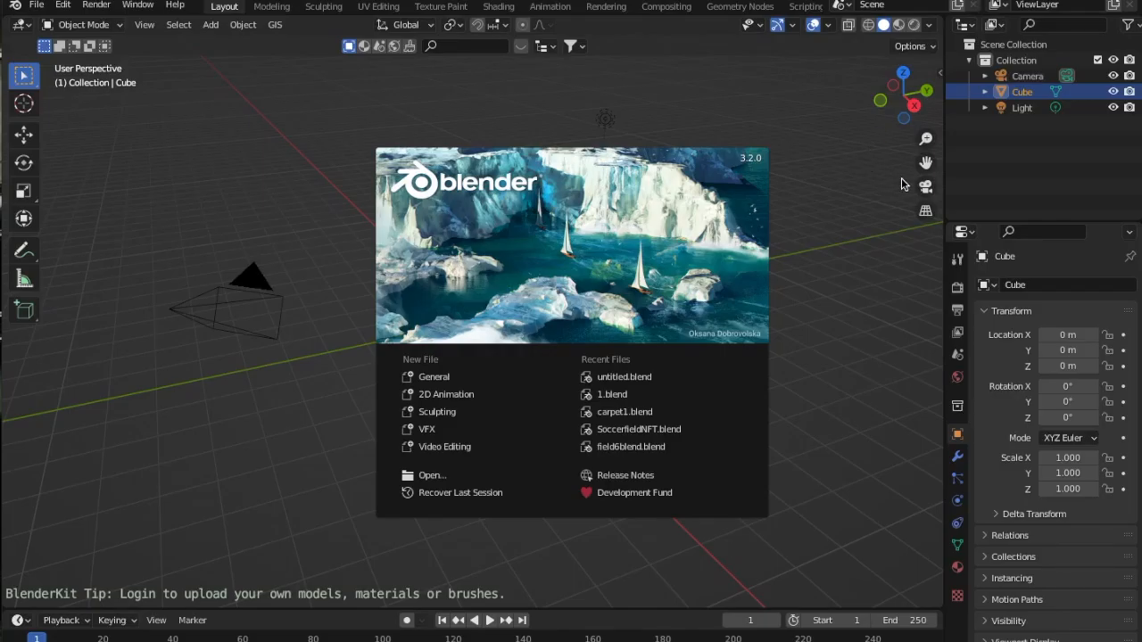
Dismiss Blender's splash screen and delete the default cube from the scene
click(901, 179)
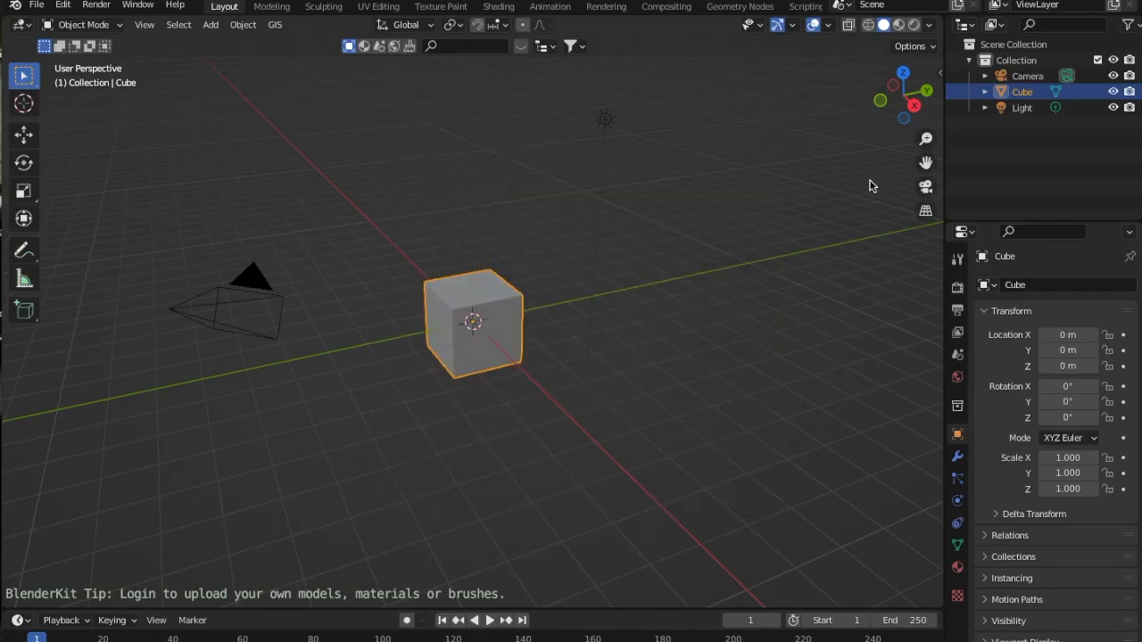
key(x)
click(470, 300)
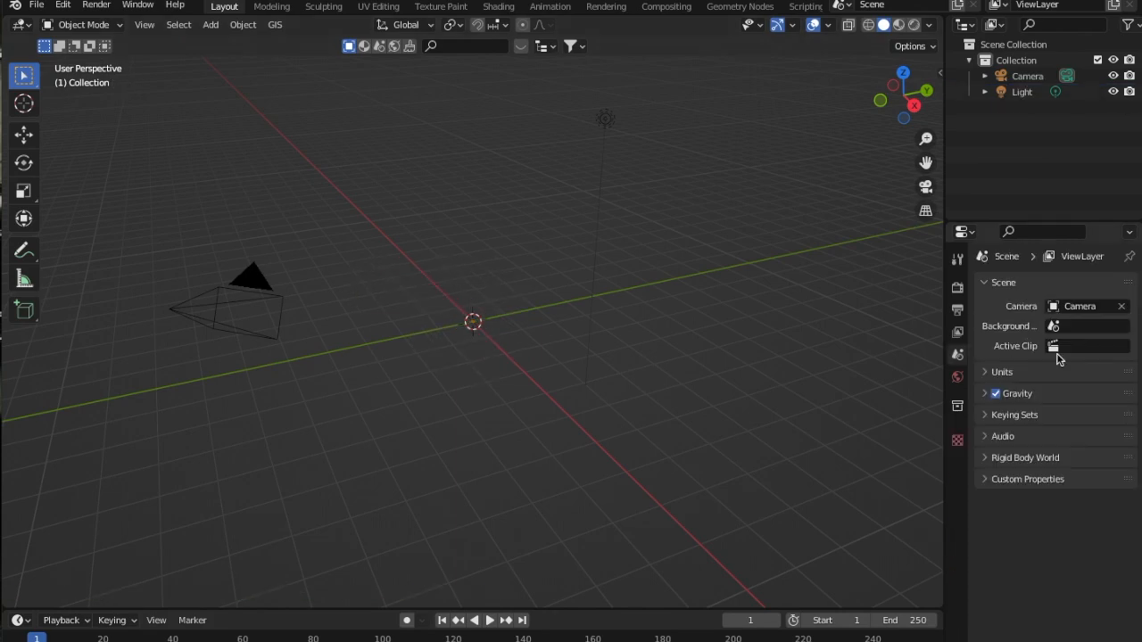
Set the scene's length unit to Centimeters
click(986, 373)
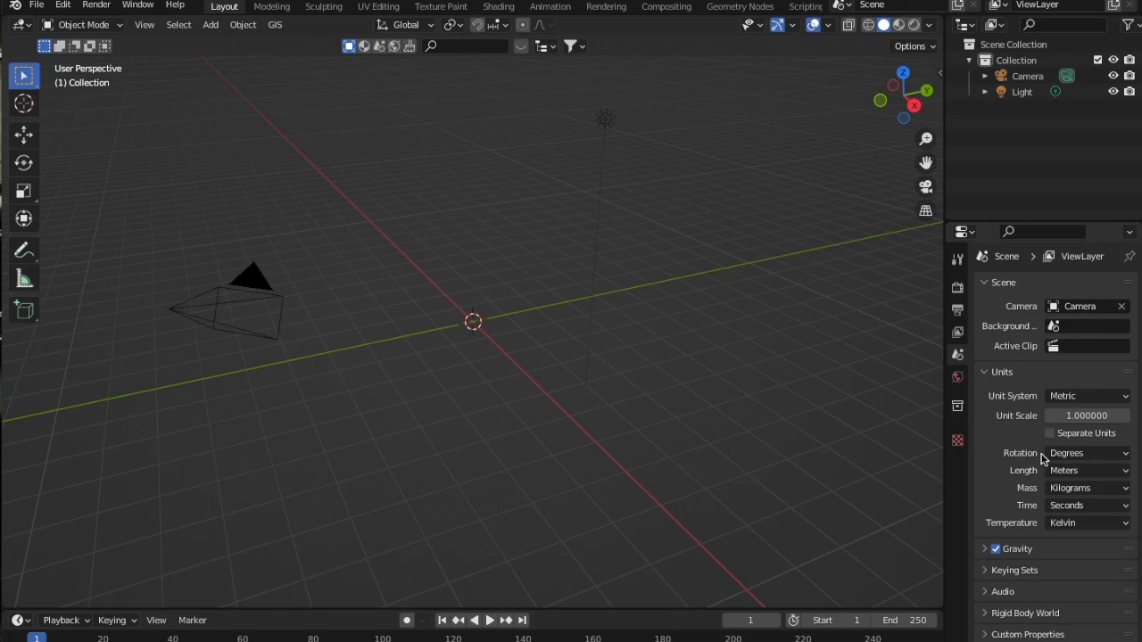
click(1077, 471)
click(1080, 541)
Switch to Chrome to recheck the STOENSE rug's length and width on the IKEA page, and return to Blender
key(super+Tab)
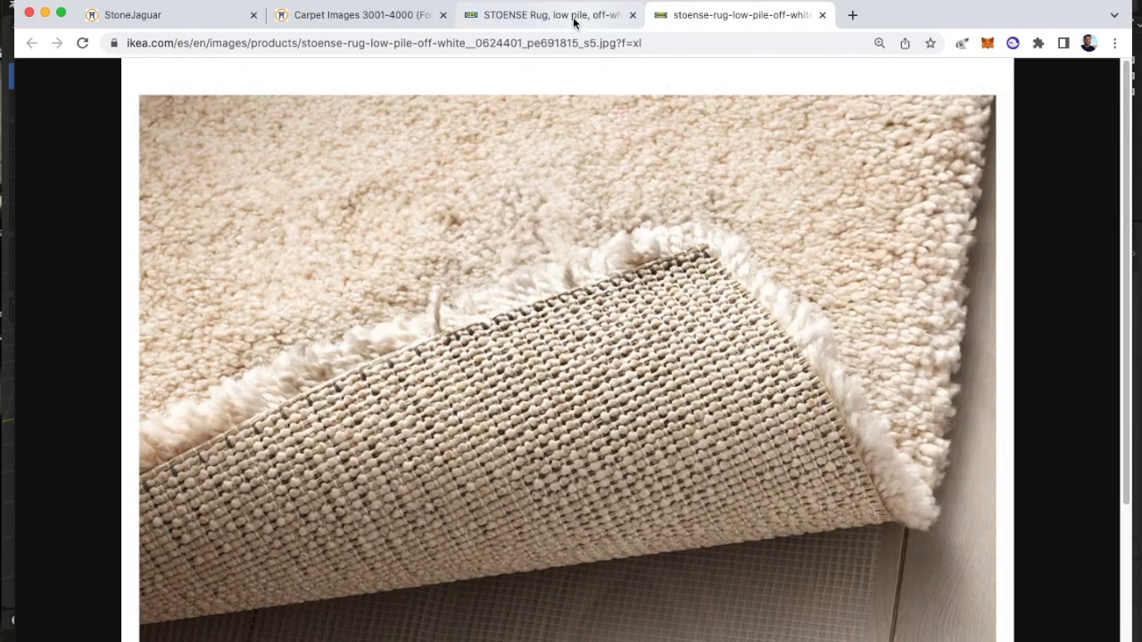
click(576, 18)
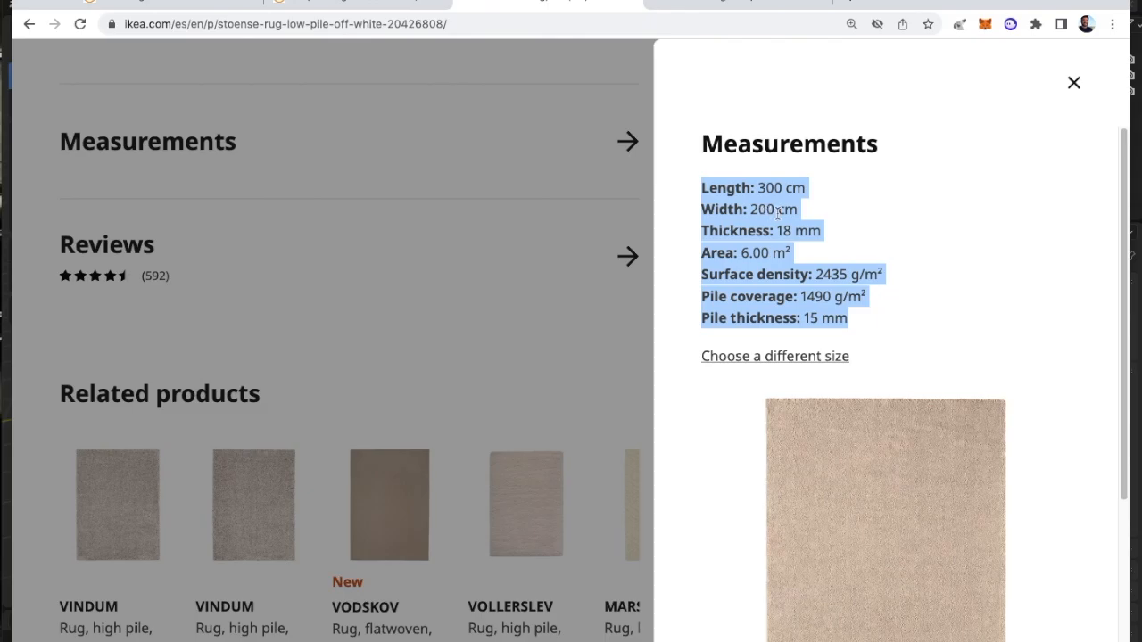
key(super+Tab)
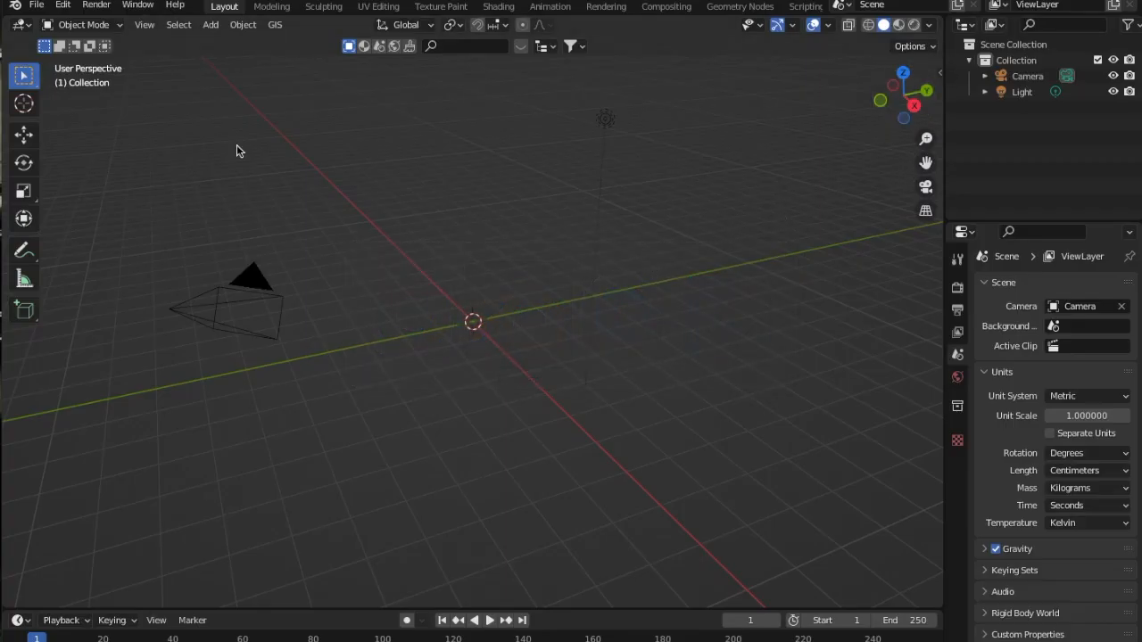
Add a plane mesh at the scene origin as the base of the rug
click(211, 25)
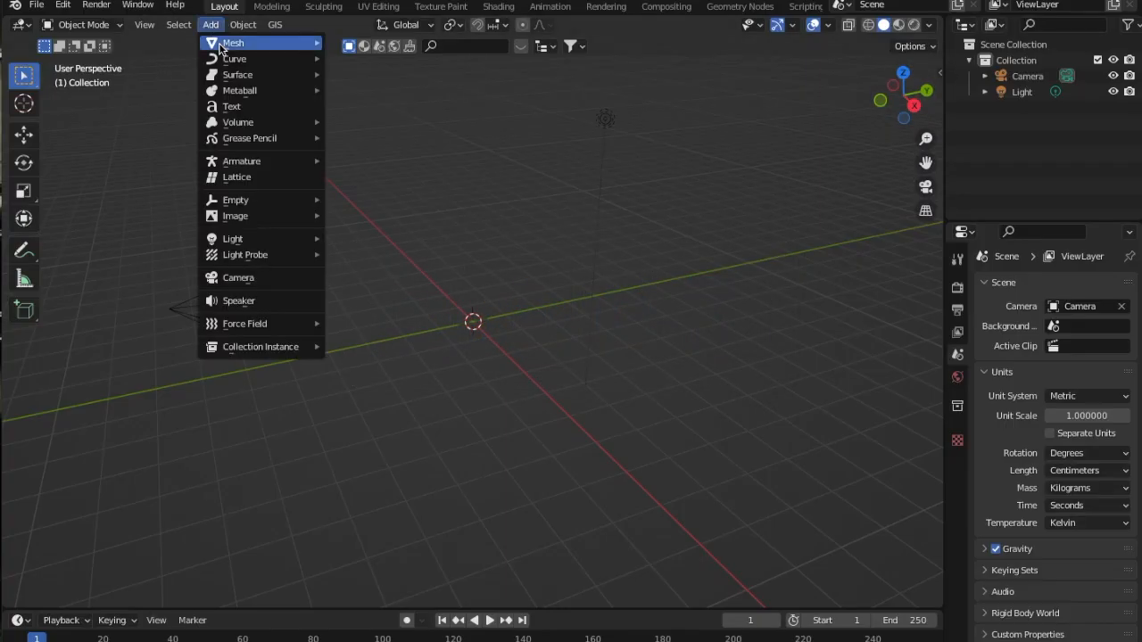
mouse_move(223, 42)
click(341, 42)
scroll(462, 338, up, 5)
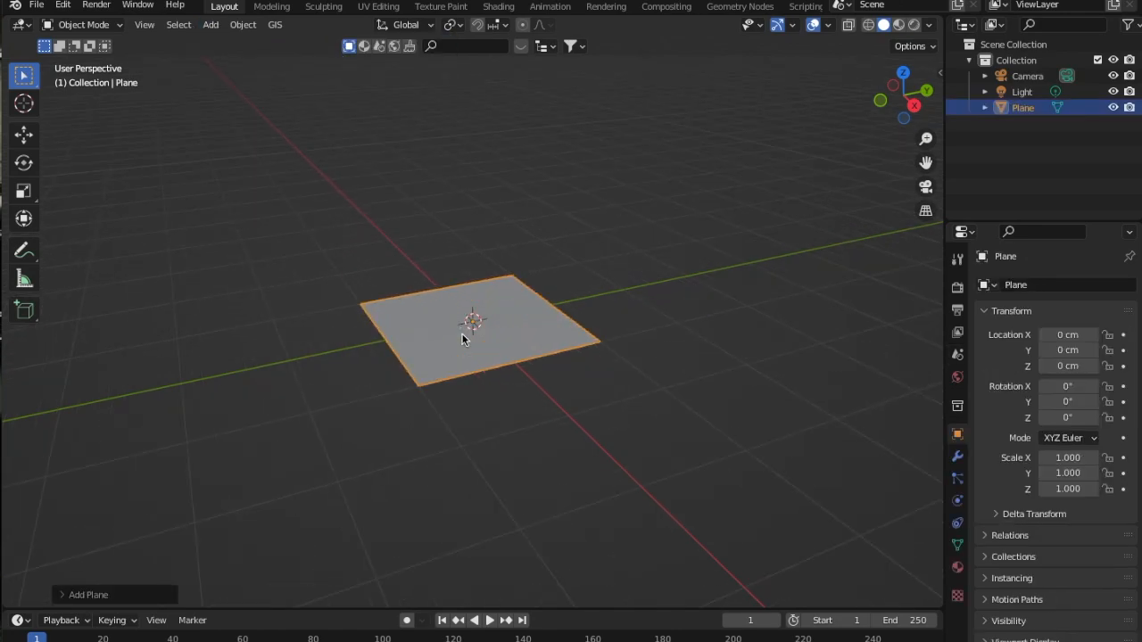
Set the plane's Y dimension to 300 cm
click(941, 70)
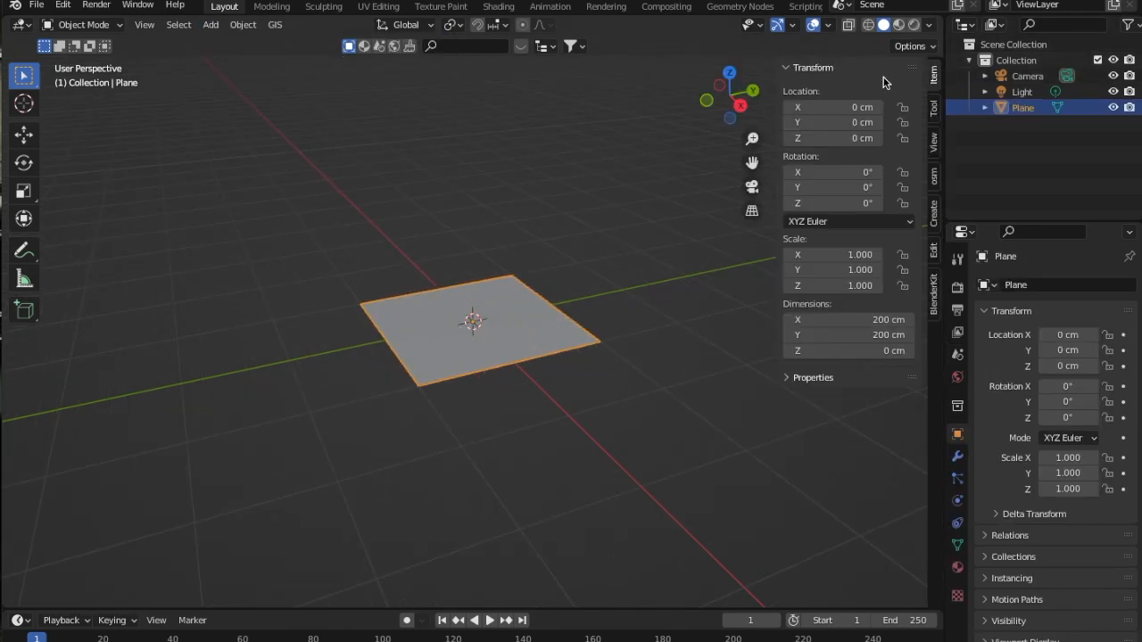
click(851, 333)
text(300)
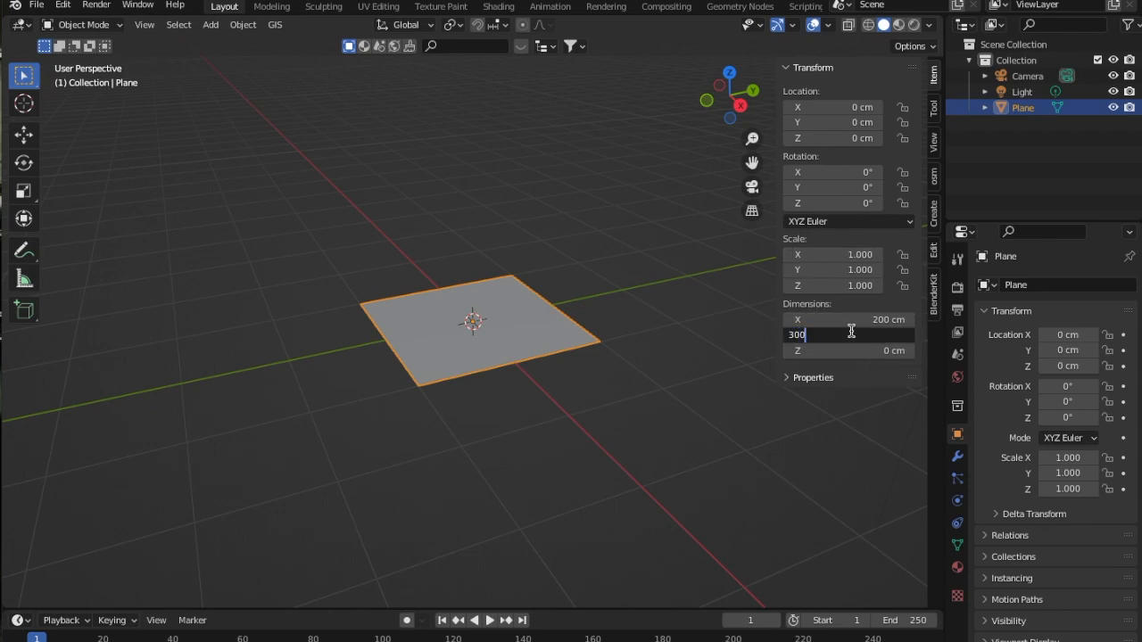
key(Return)
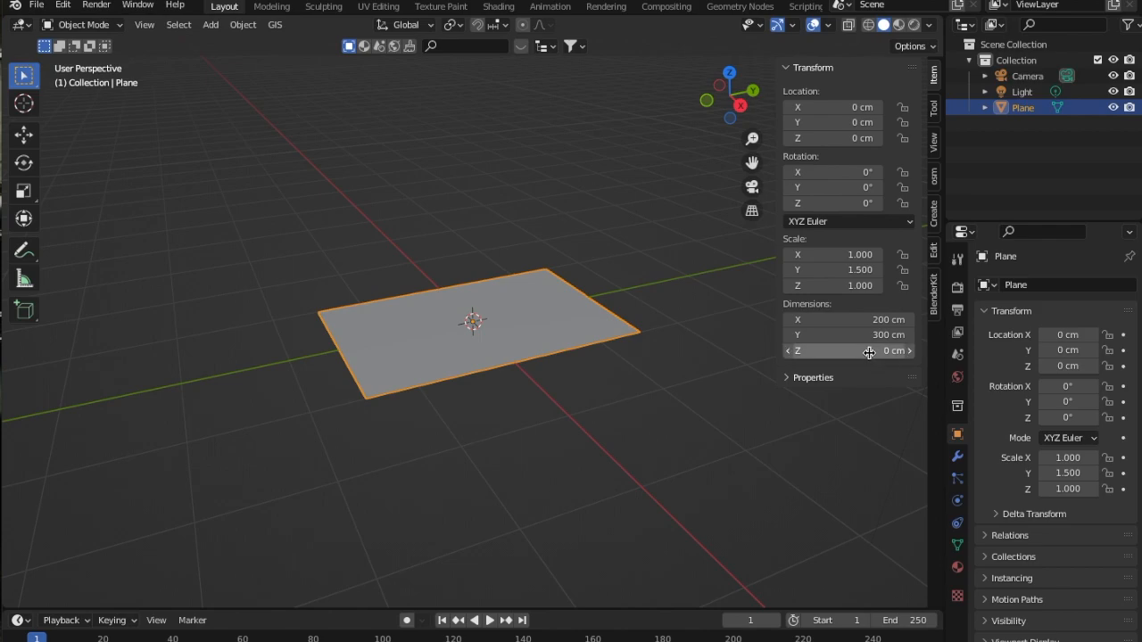
Inspect the rug-sized plane up close from several angles
drag(724, 91, 659, 93)
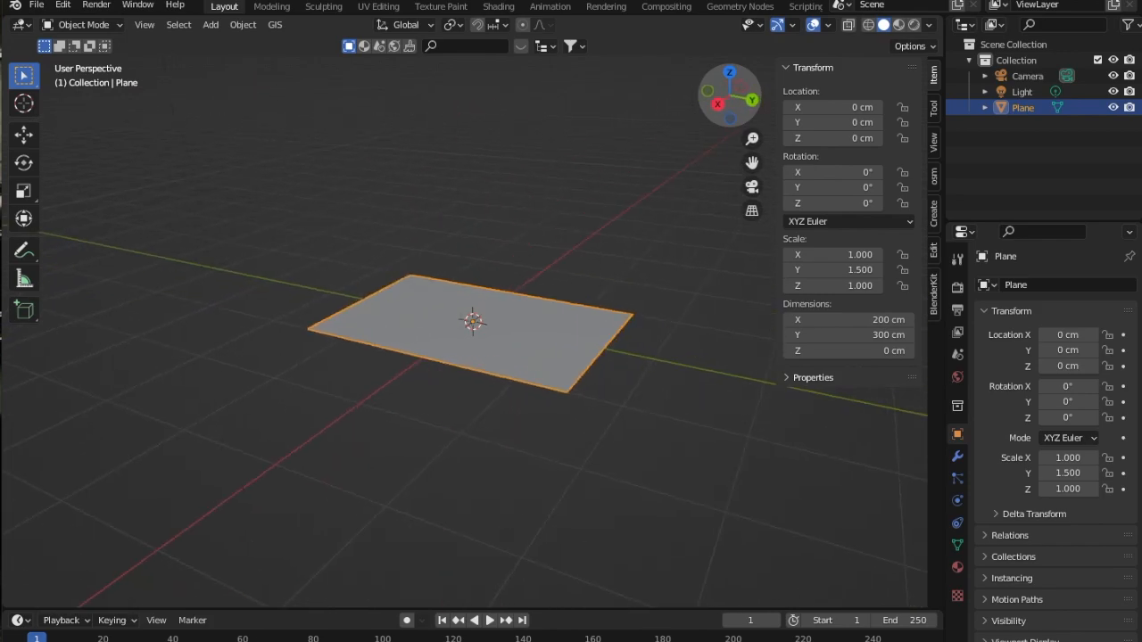
scroll(685, 201, up, 3)
drag(752, 161, 743, 156)
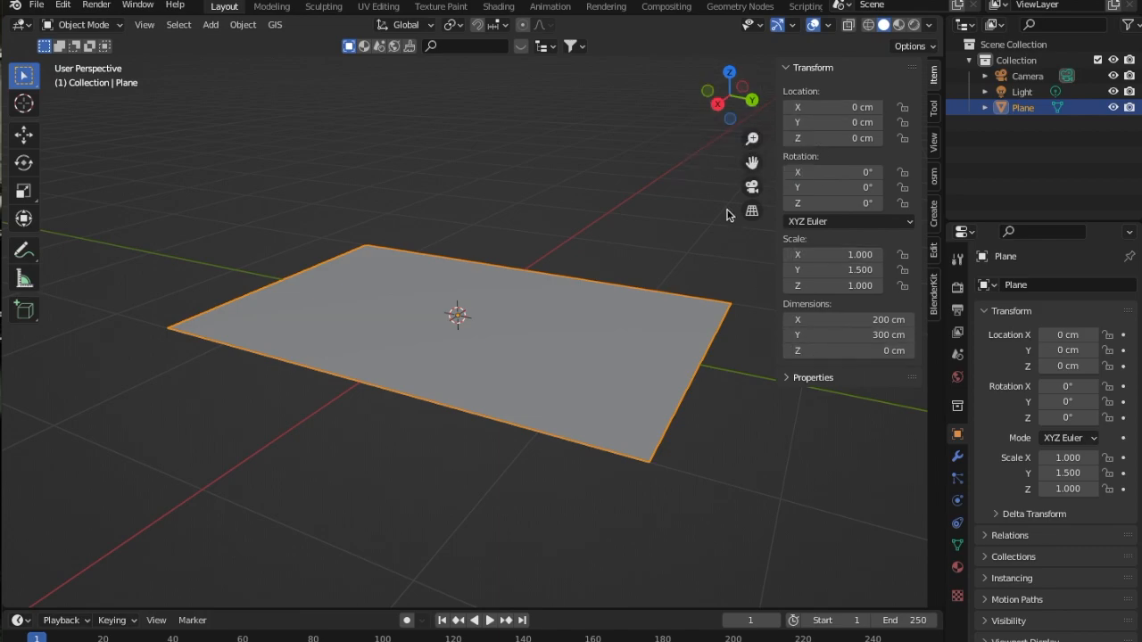
drag(752, 164, 741, 159)
drag(725, 115, 685, 125)
drag(752, 162, 748, 153)
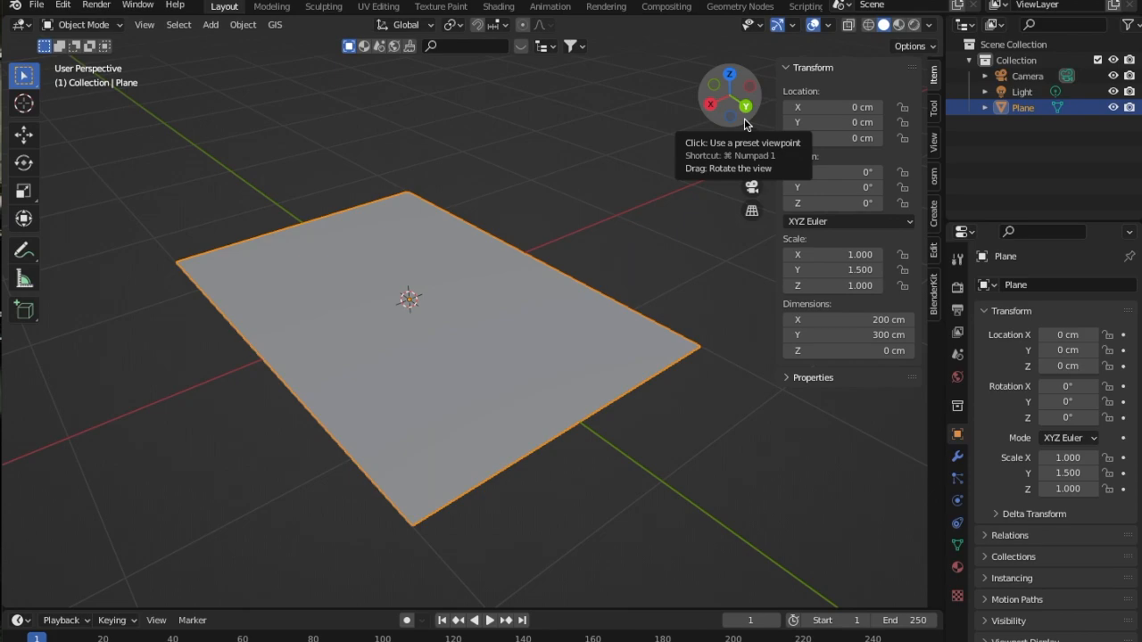
drag(713, 103, 752, 86)
drag(752, 162, 800, 165)
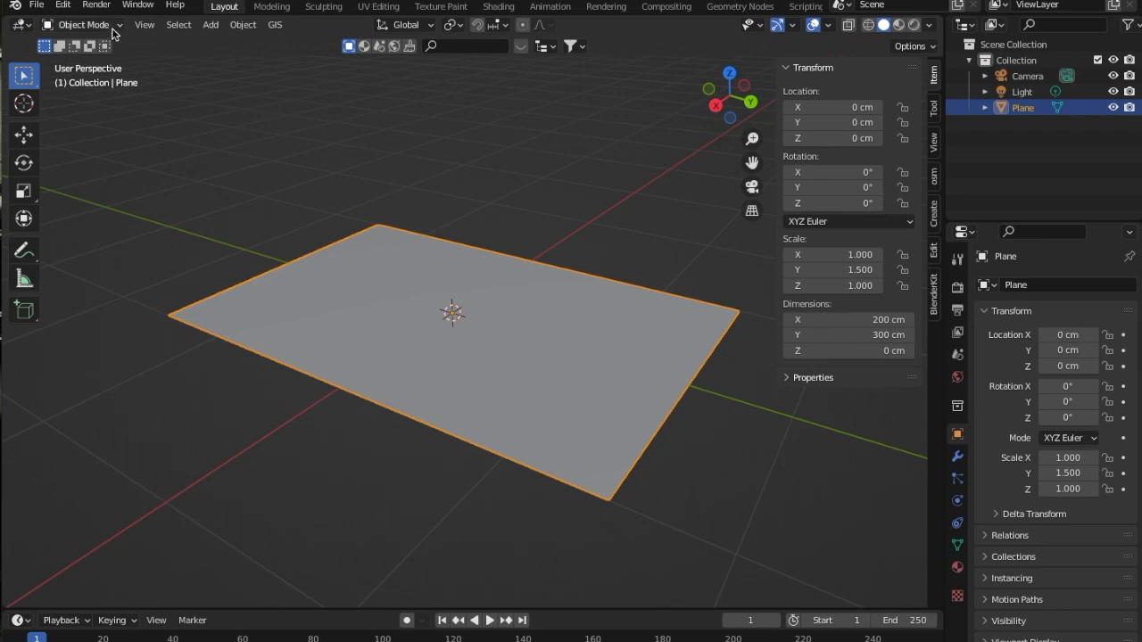
Subdivide the whole plane mesh in Edit Mode with 10 cuts
click(89, 25)
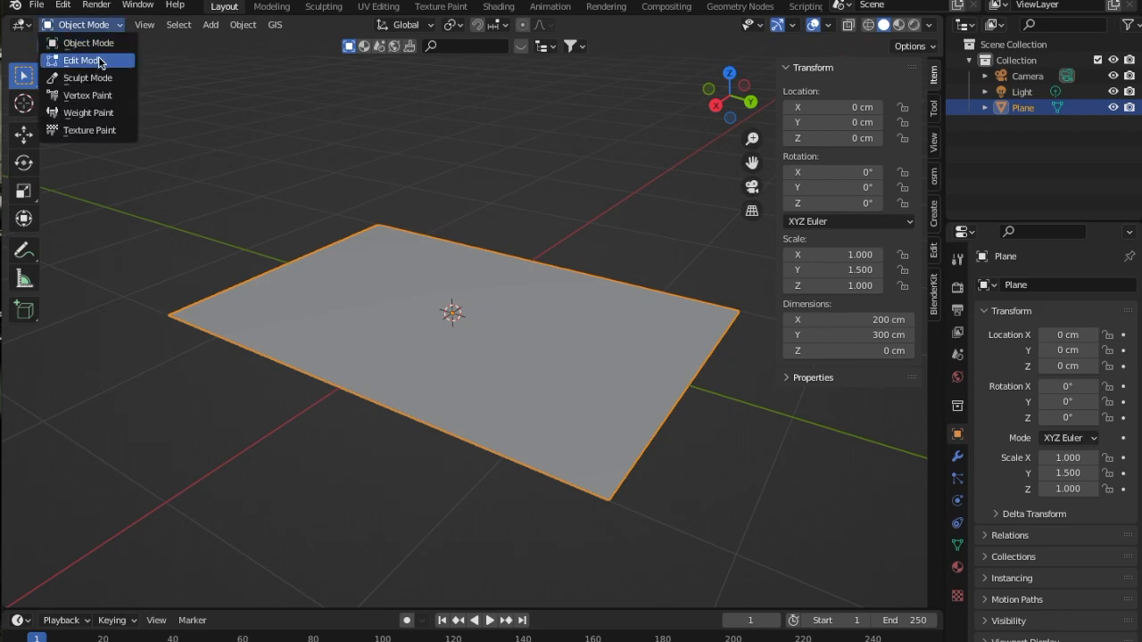
click(93, 60)
right_click(353, 312)
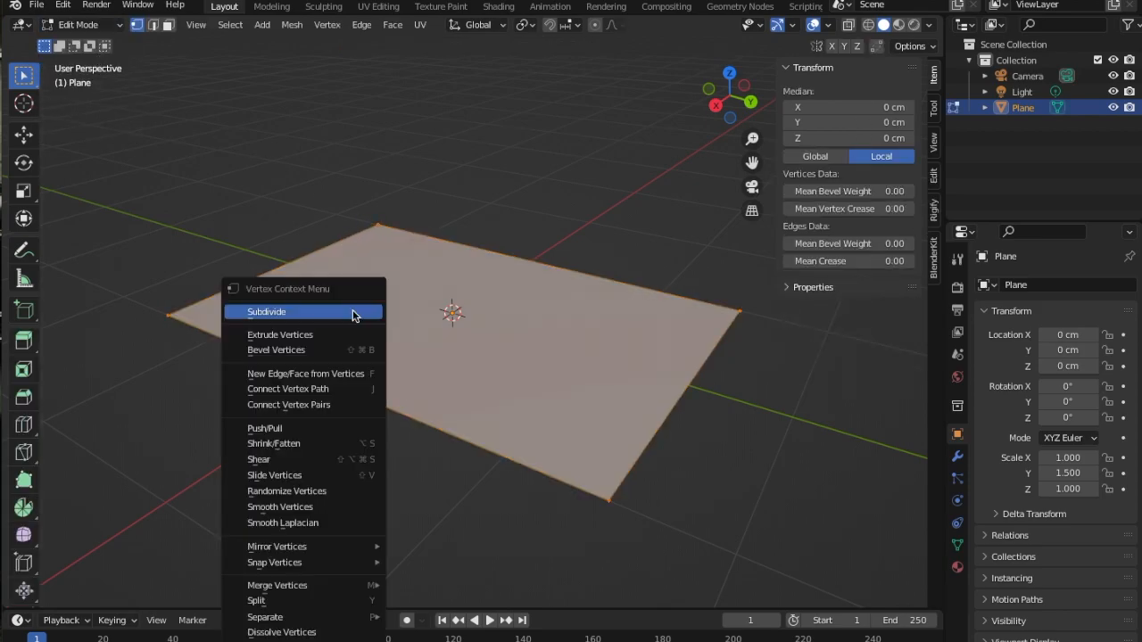
click(351, 314)
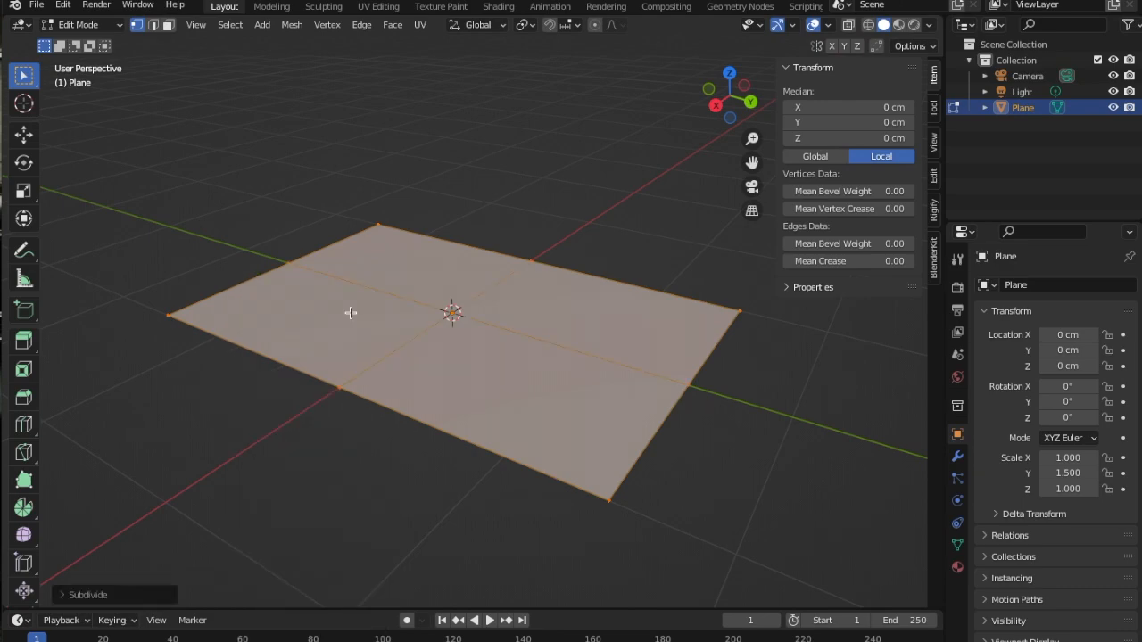
click(64, 596)
click(192, 485)
key(Return)
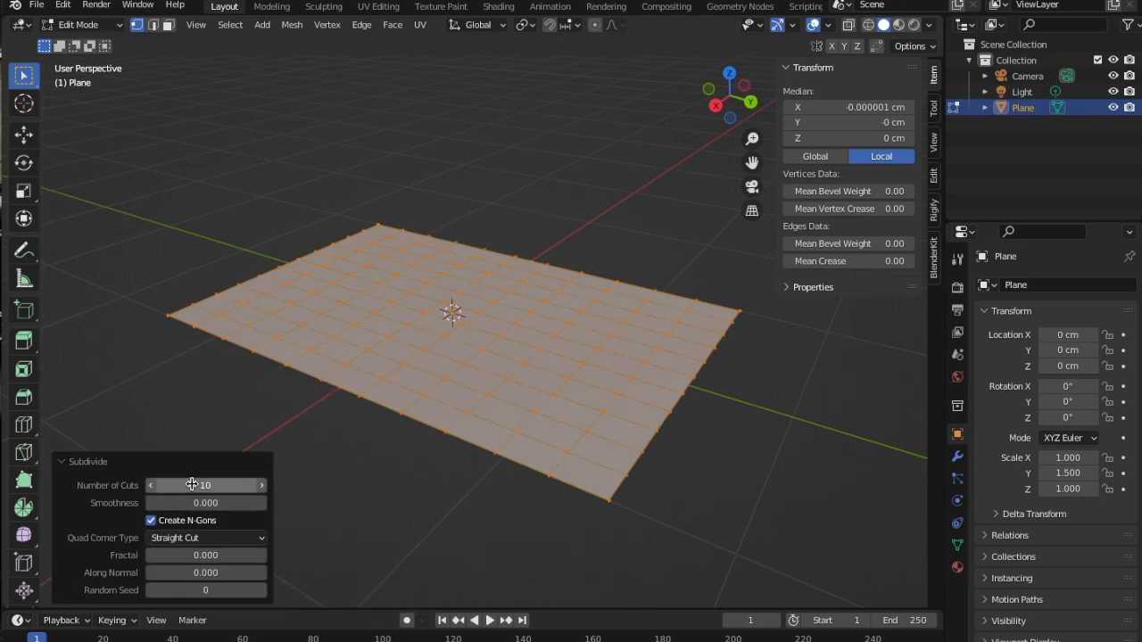
Subdivide the plane's grid again with 3 cuts and deselect all its vertices
right_click(367, 315)
click(367, 315)
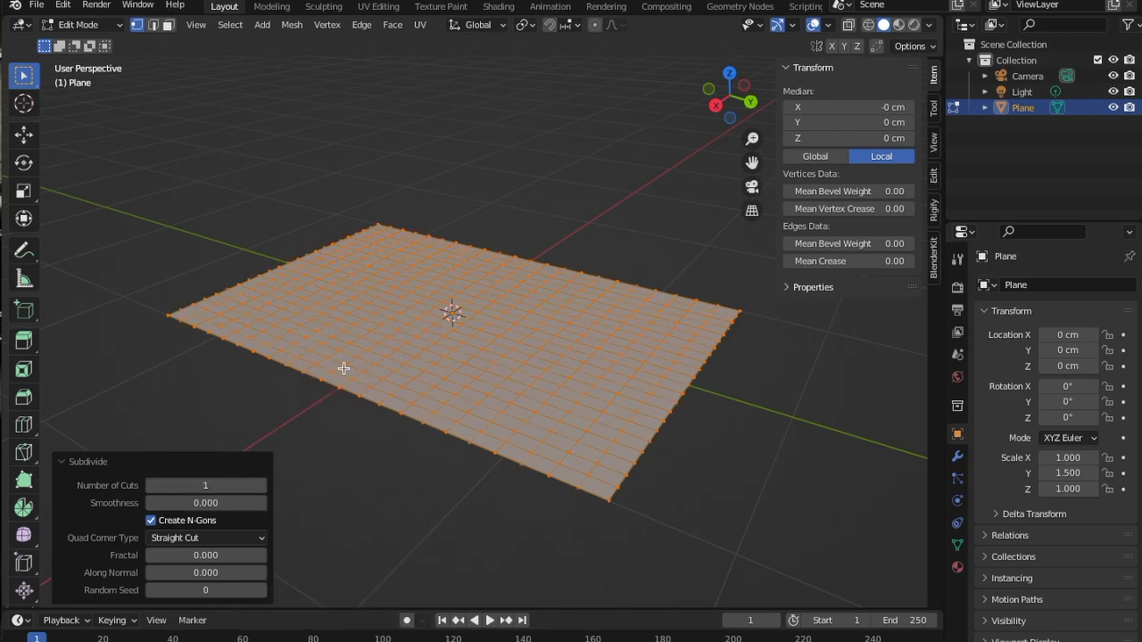
click(235, 486)
text(3)
key(Return)
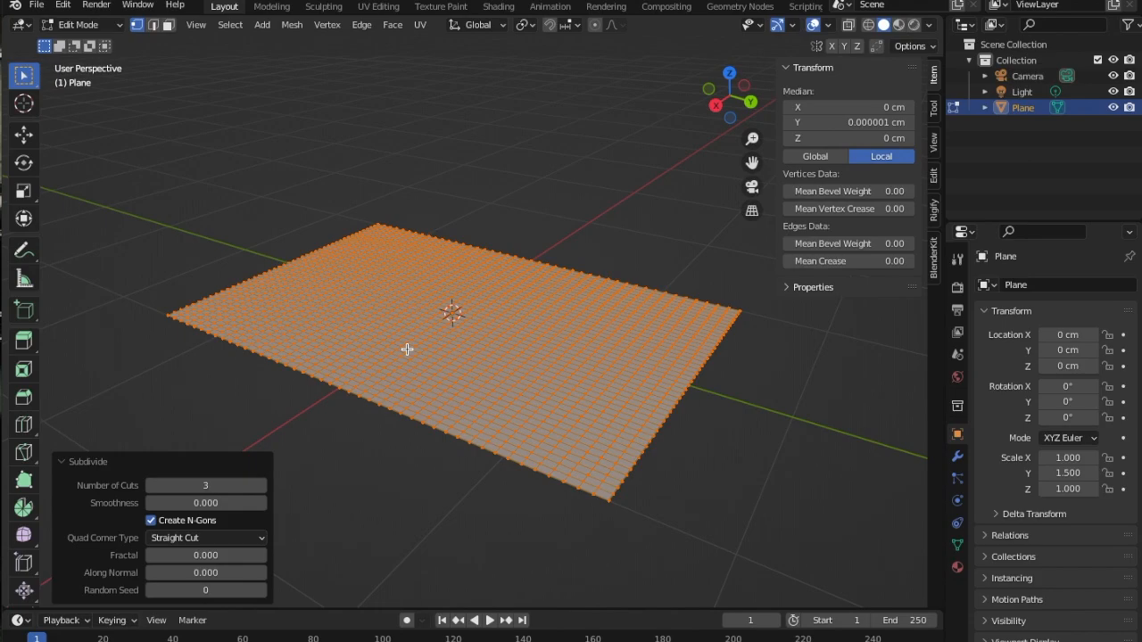
click(472, 196)
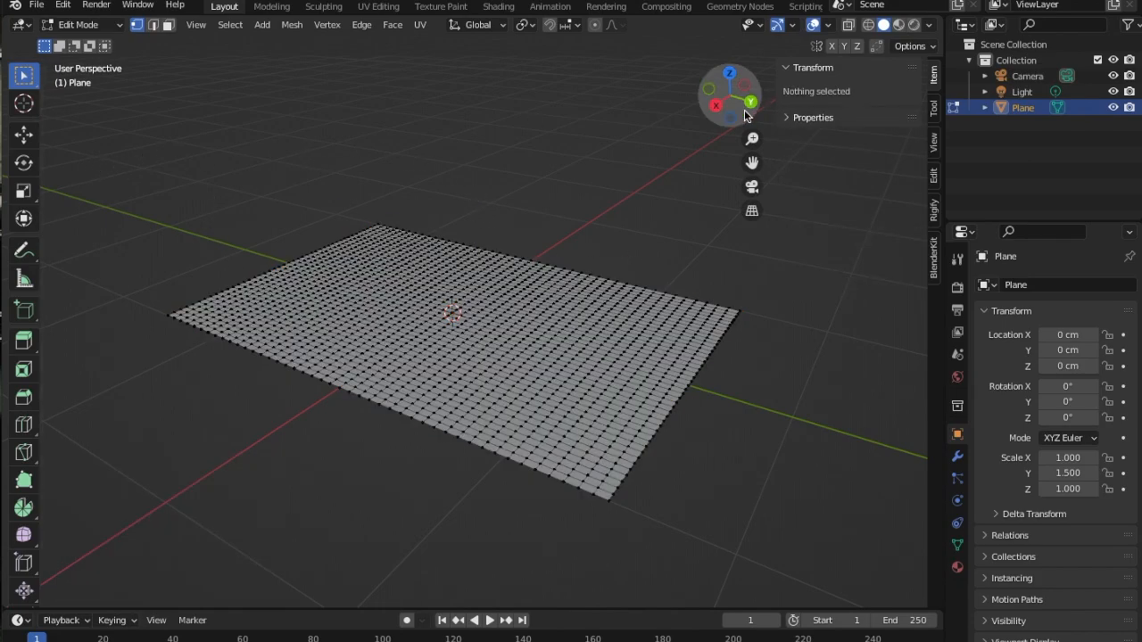
Enable proportional editing with the Random falloff and activate the Move tool
click(596, 24)
click(622, 26)
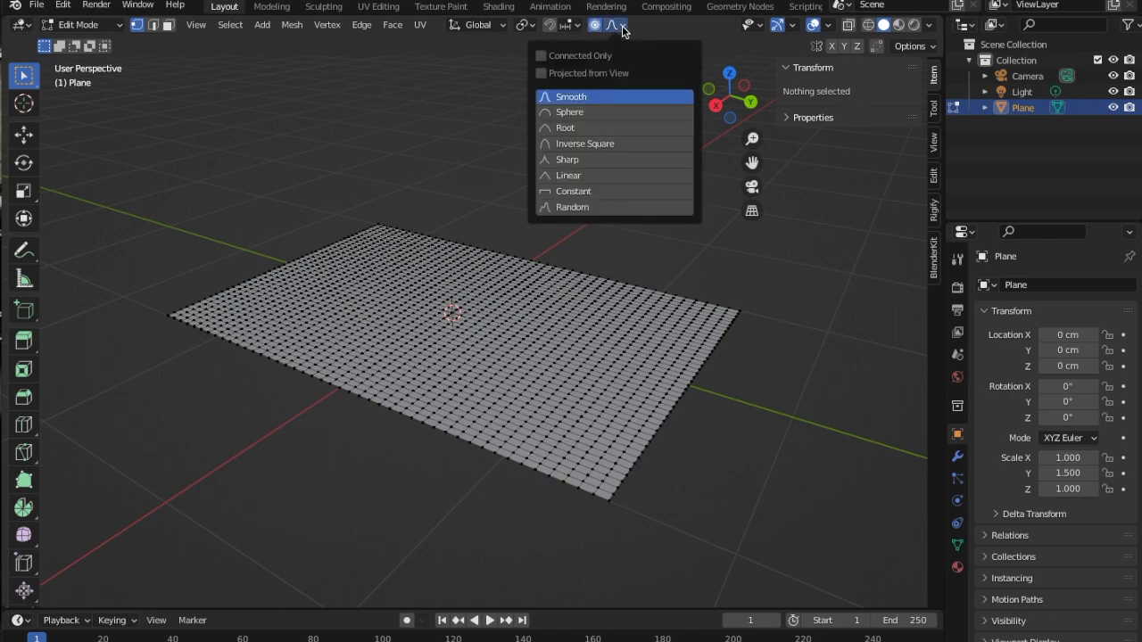
click(568, 207)
click(25, 134)
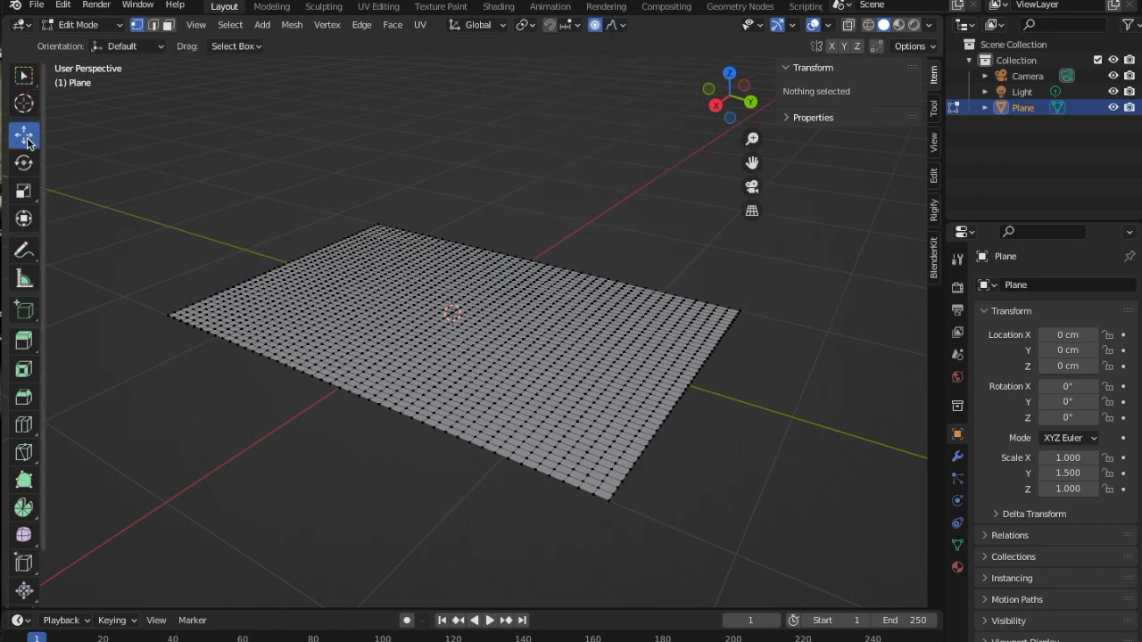
Try raising a vertex near the plane's centre by about 22 cm along Z with random falloff
scroll(521, 373, up, 1)
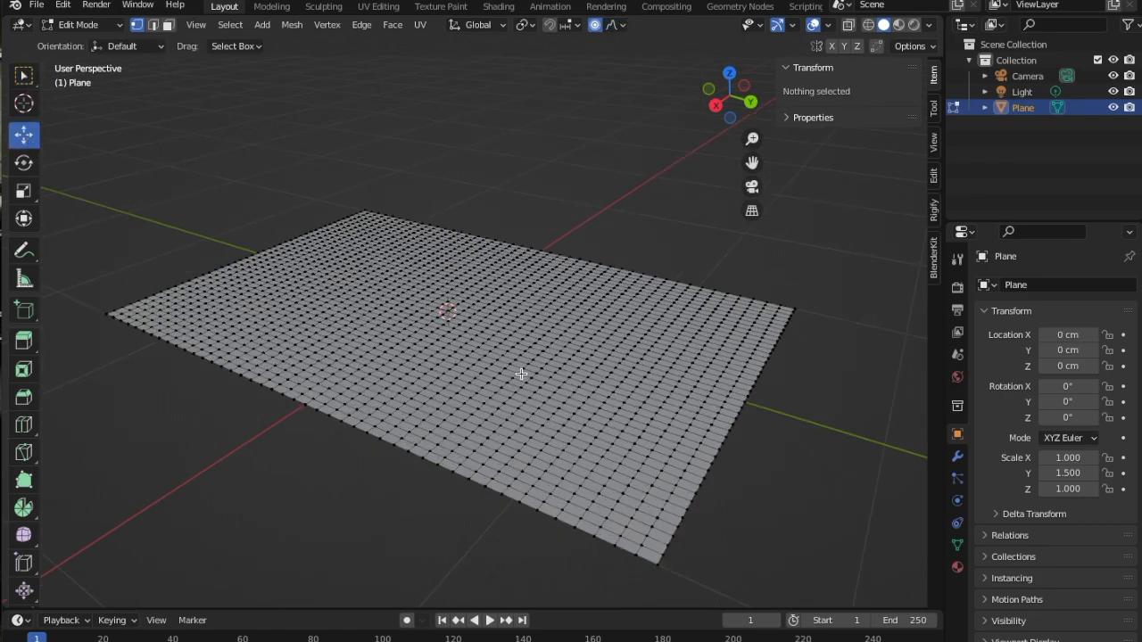
click(490, 330)
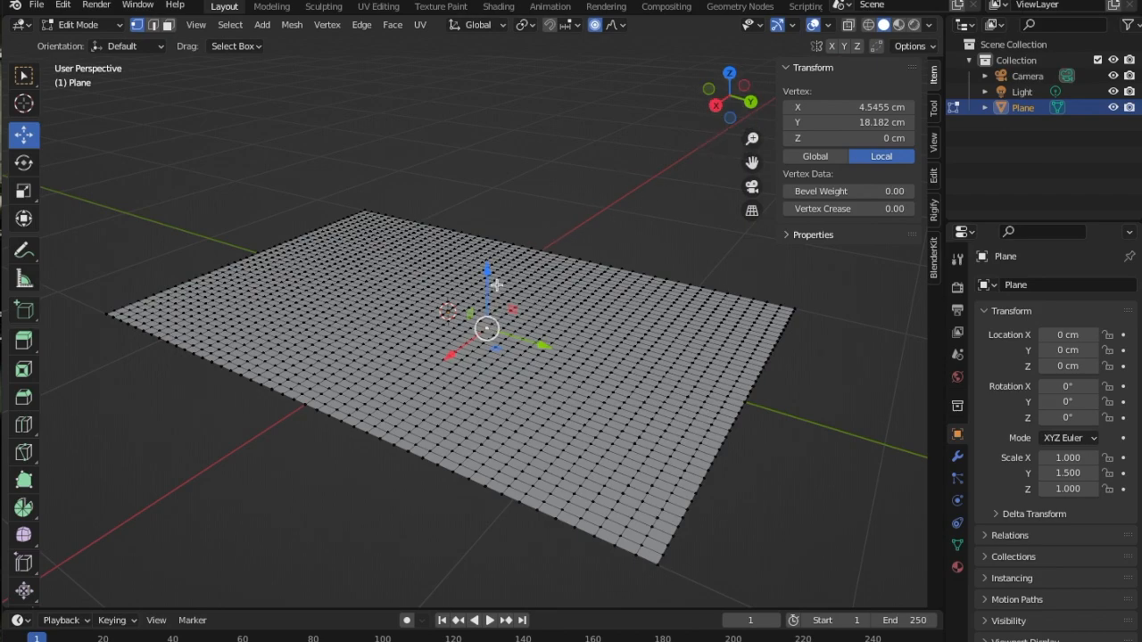
drag(490, 278, 487, 243)
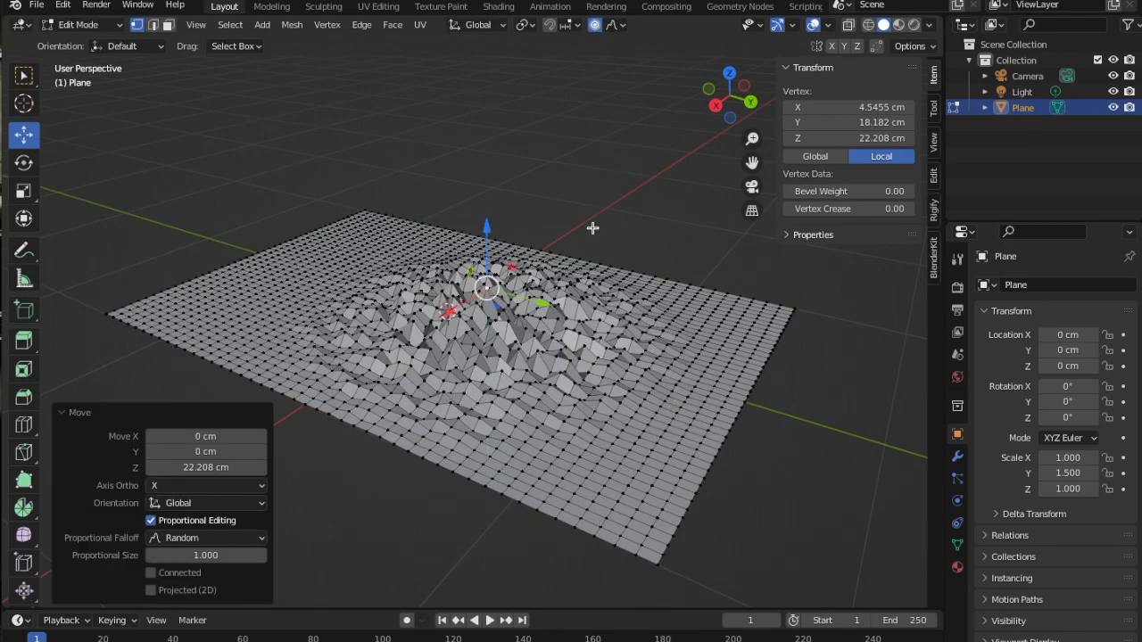
key(ctrl+z)
Slightly raise one vertex near the plane's +X/+Y corner and another near its +Y edge along Z
drag(752, 163, 726, 116)
click(594, 444)
key(g)
key(z)
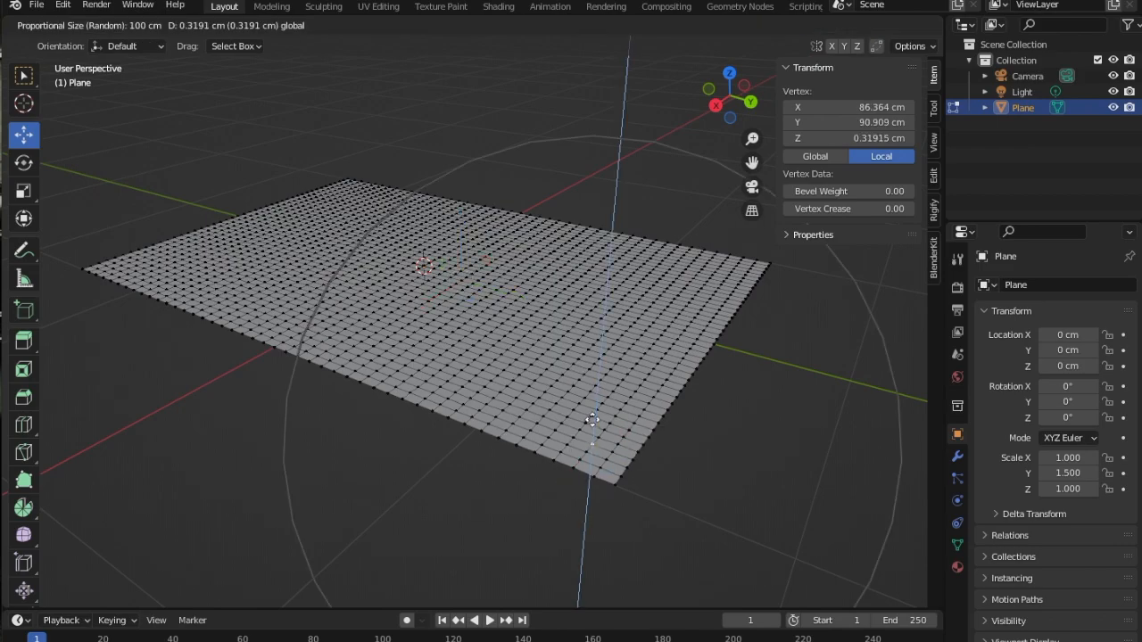
click(592, 425)
click(637, 342)
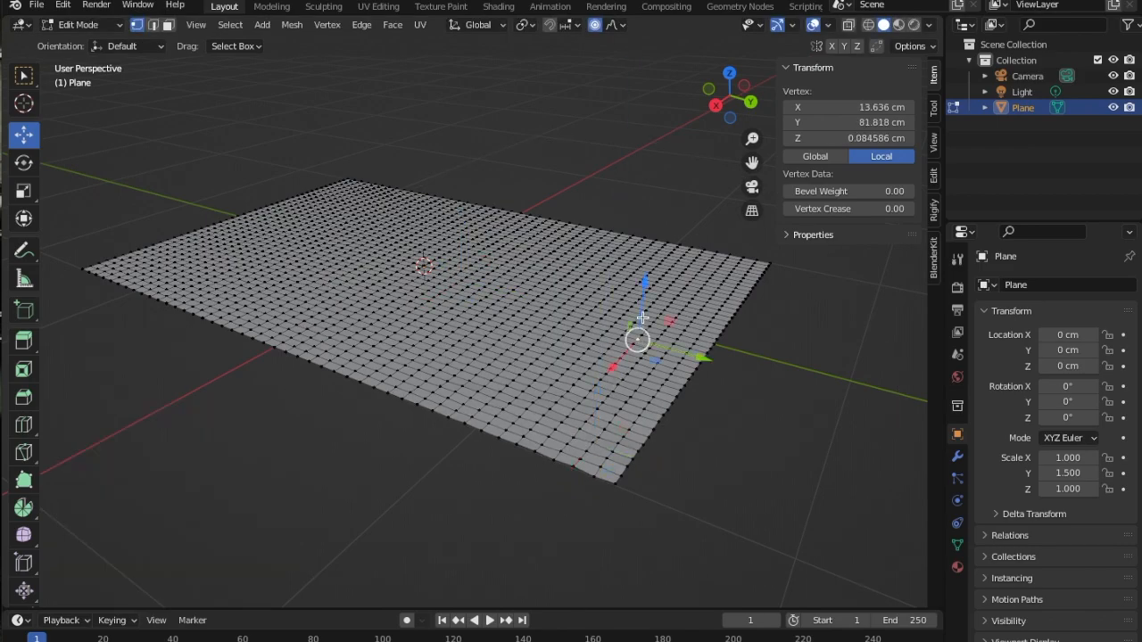
key(g)
key(z)
click(448, 252)
Slightly raise two vertices along Z, one on the -X/-Y side of the origin and one close to the plane's centre
click(386, 225)
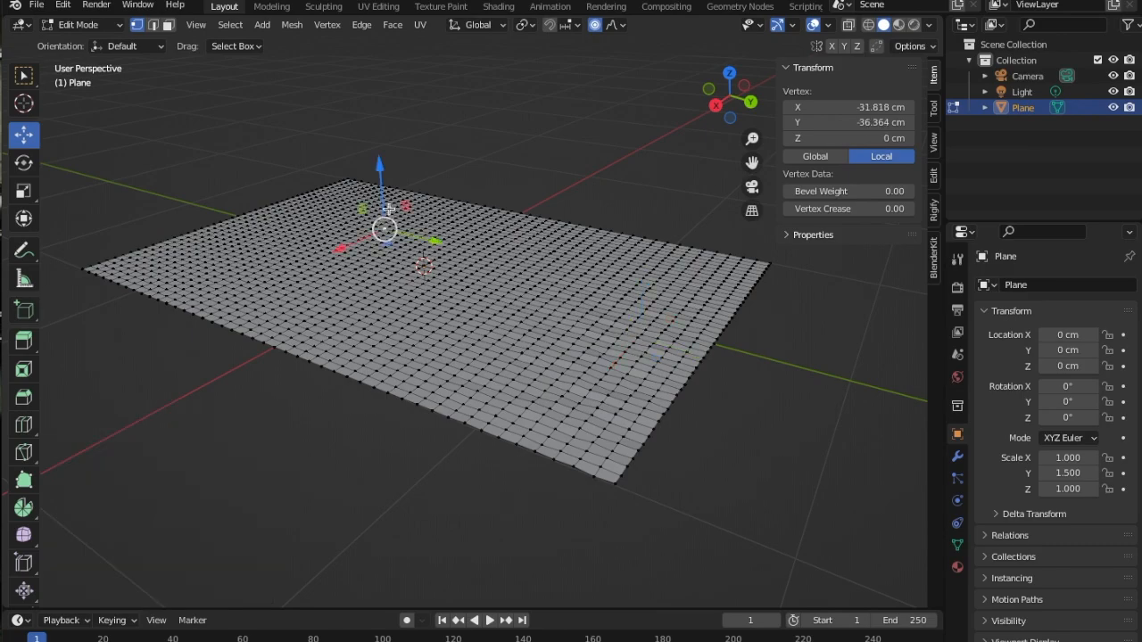
key(g)
key(z)
click(383, 198)
click(448, 292)
key(g)
key(z)
click(449, 272)
Slightly raise one vertex near the +X/-Y corner and one near the -X/+Y corner along Z
click(181, 261)
key(g)
key(z)
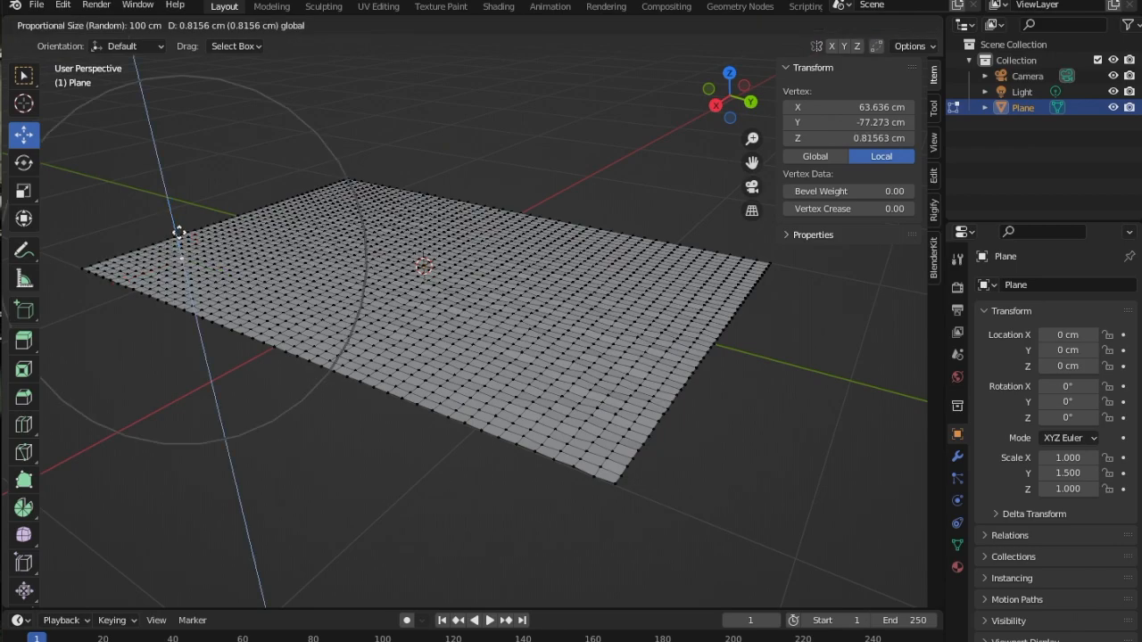
click(178, 233)
click(656, 266)
key(g)
key(z)
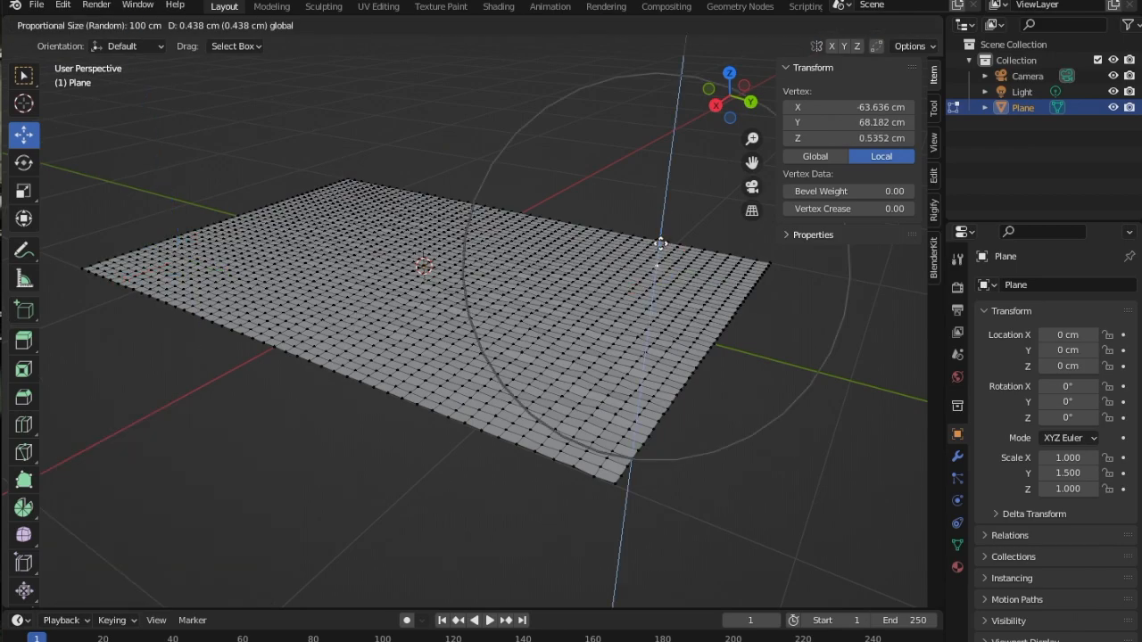
click(659, 253)
Raise a vertex near the middle of the plane's +X long edge by about 1.5 cm
click(270, 326)
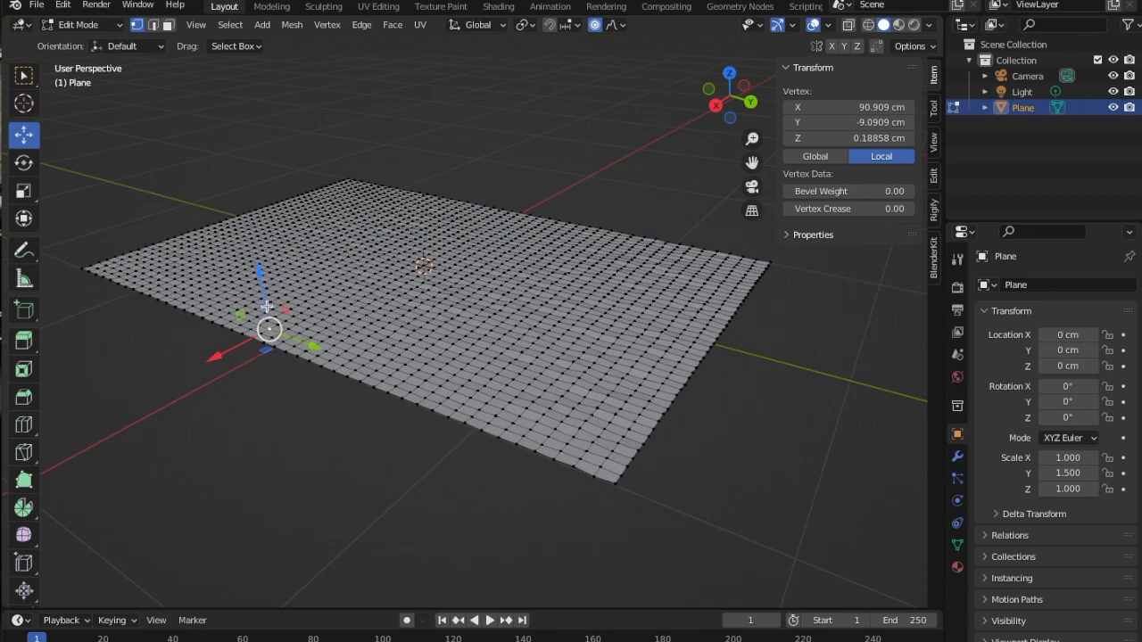
key(g)
key(z)
click(267, 305)
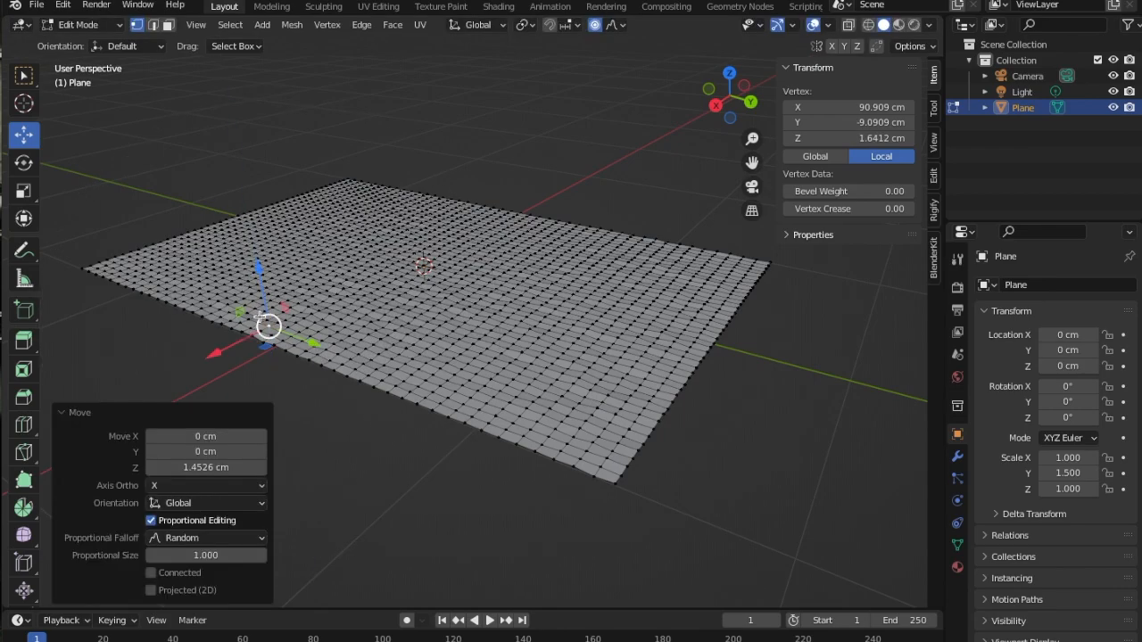
Shift the +X/+Y corner vertex and its edge neighbour slightly inward along X, and raise the corner about 0.6 cm
click(592, 479)
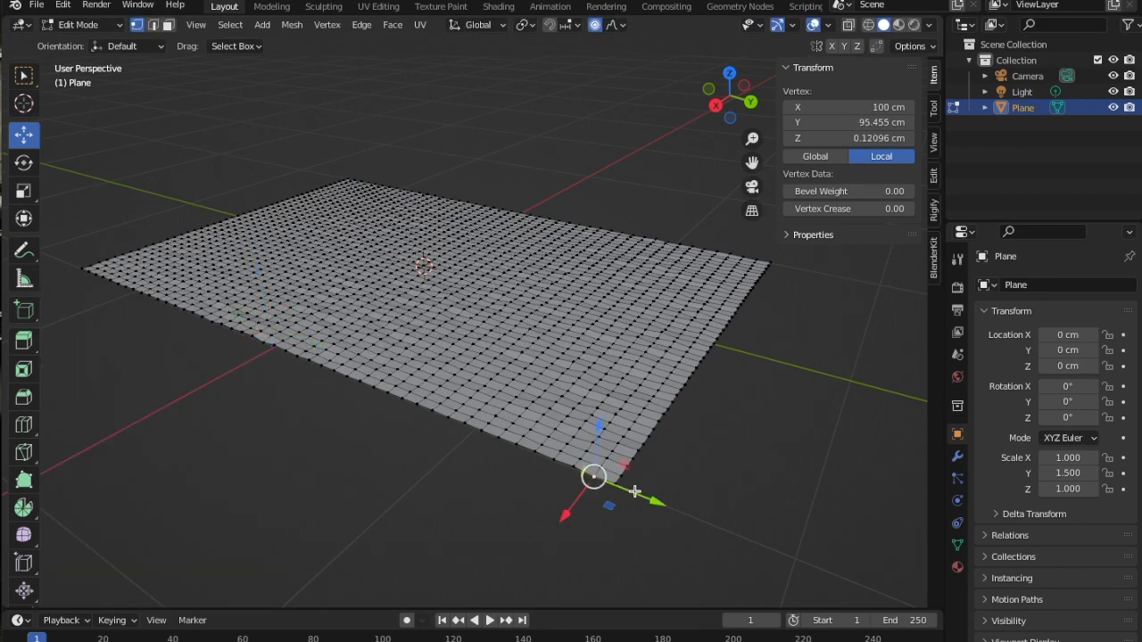
drag(575, 500, 602, 502)
click(612, 483)
key(g)
key(x)
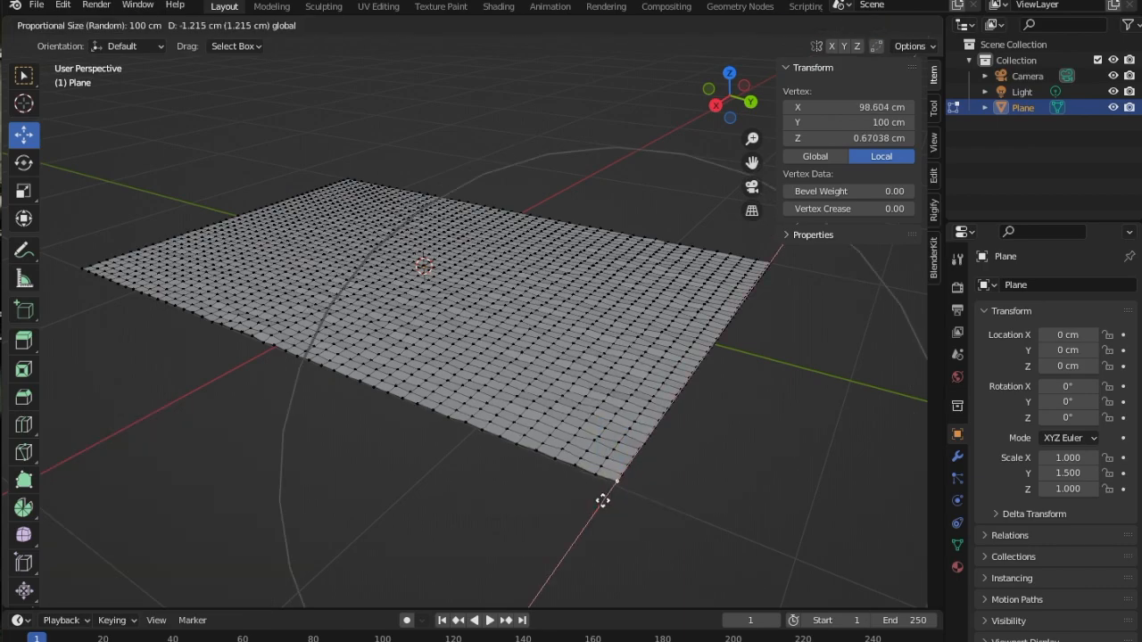
drag(603, 498, 604, 497)
drag(620, 460, 620, 459)
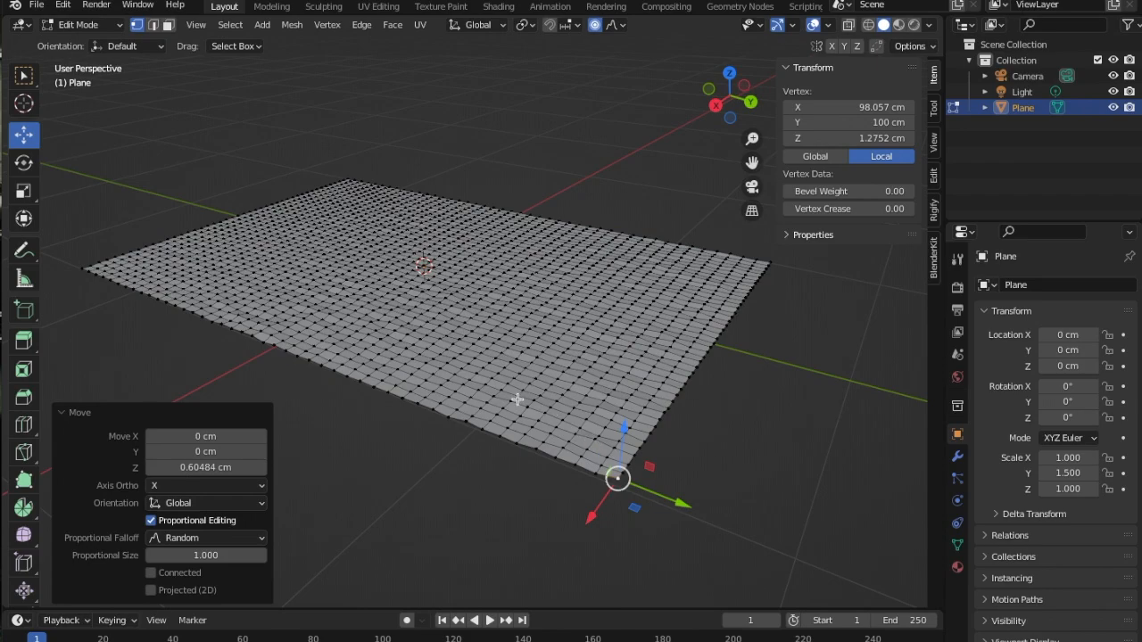
Raise a vertex near the +X/-Y corner by about 1.4 cm and return to Object Mode
click(175, 267)
drag(160, 211, 160, 202)
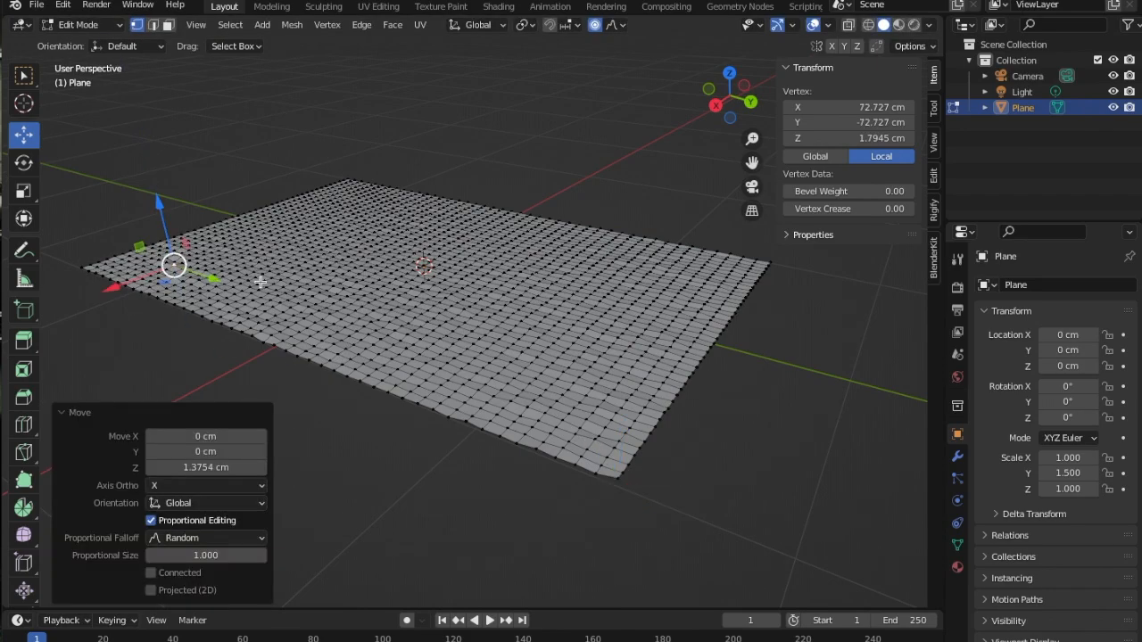
click(89, 24)
click(95, 42)
Shade the rug plane smooth and enable Auto Smooth for its normals
right_click(346, 272)
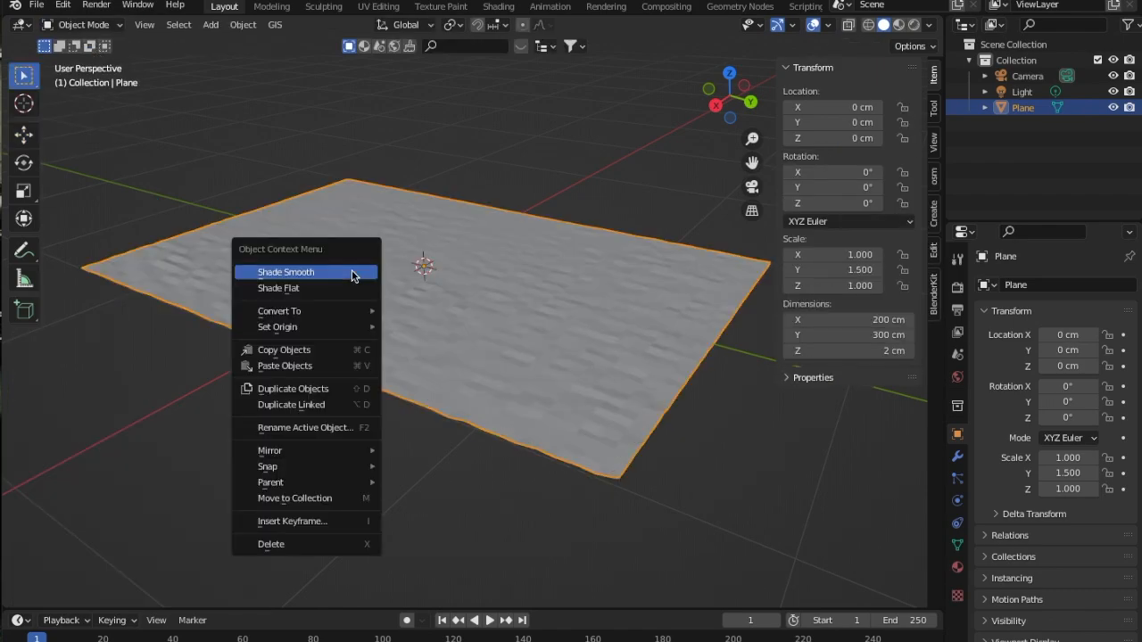
click(352, 273)
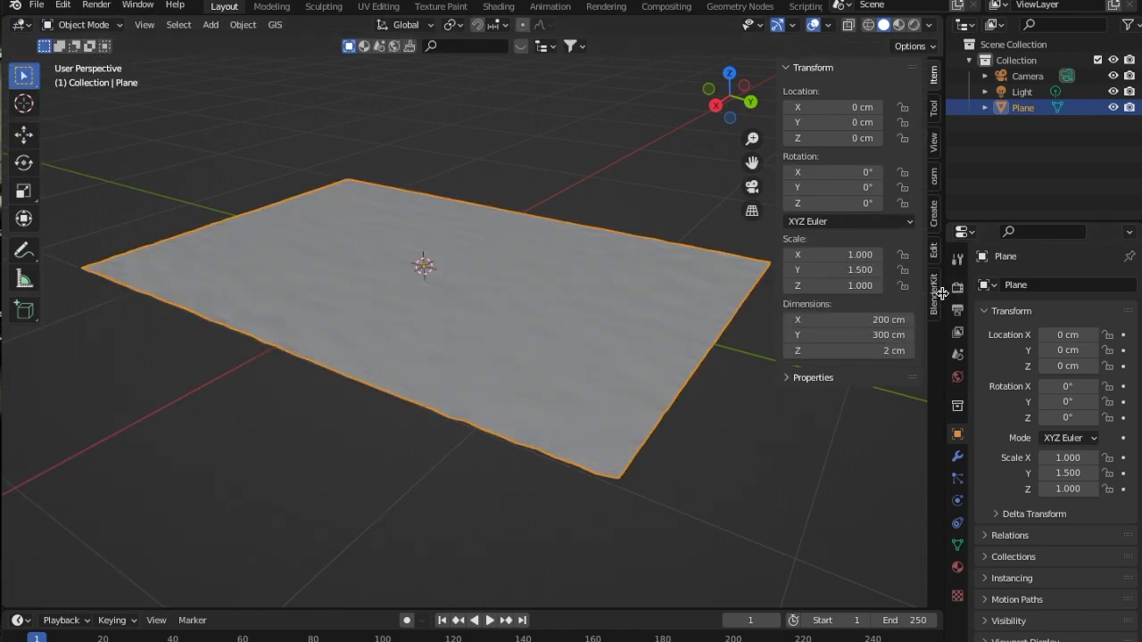
drag(943, 294, 900, 301)
click(912, 547)
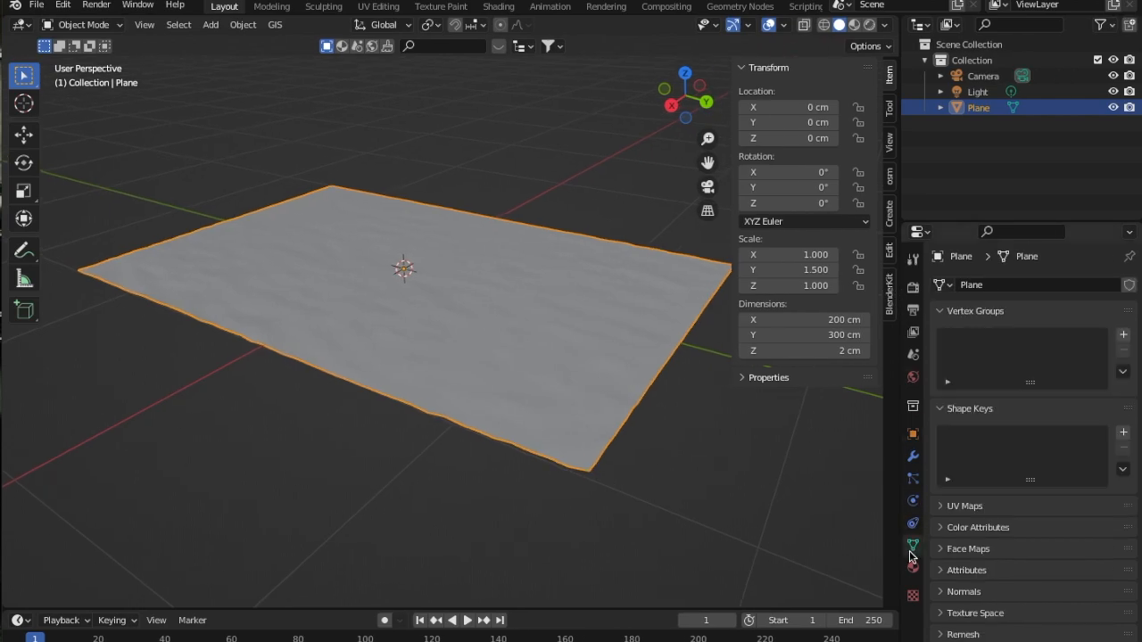
scroll(943, 536, down, 1)
click(938, 559)
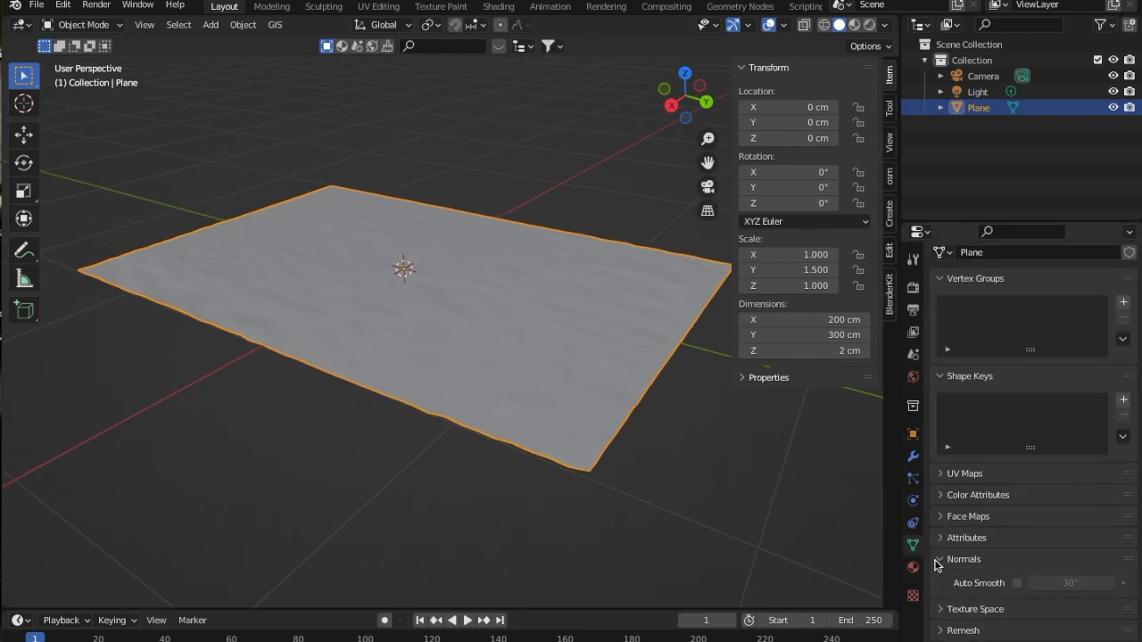
click(1017, 584)
Inspect the smoothed rug's uneven surface and edges up close from several angles
scroll(435, 307, up, 5)
scroll(432, 315, down, 4)
drag(675, 107, 751, 89)
drag(708, 162, 754, 161)
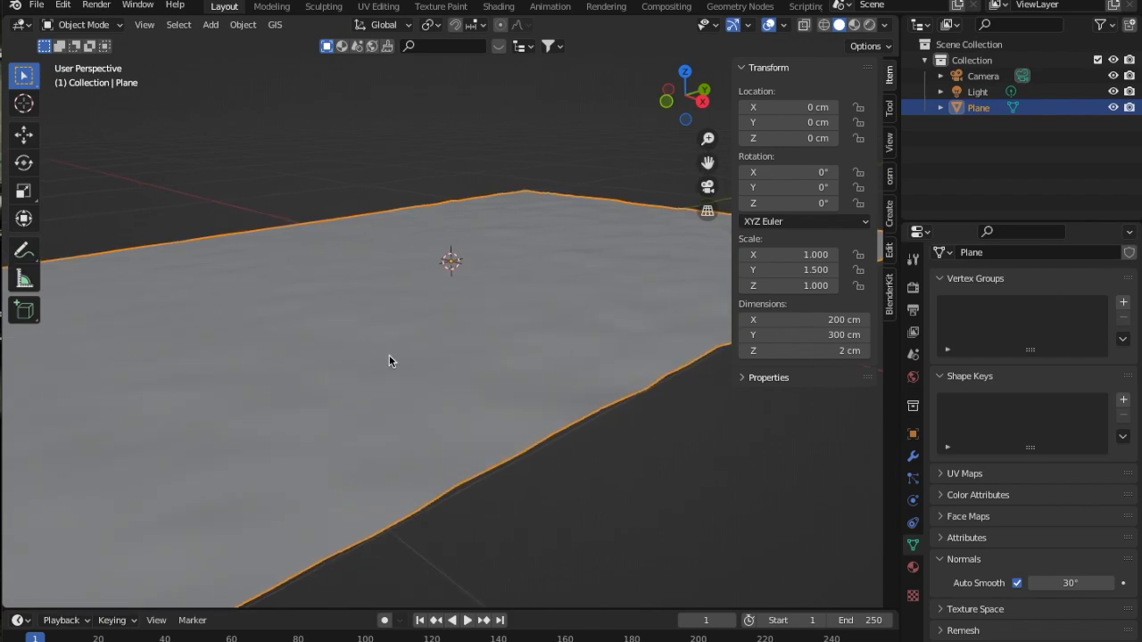
scroll(389, 360, down, 2)
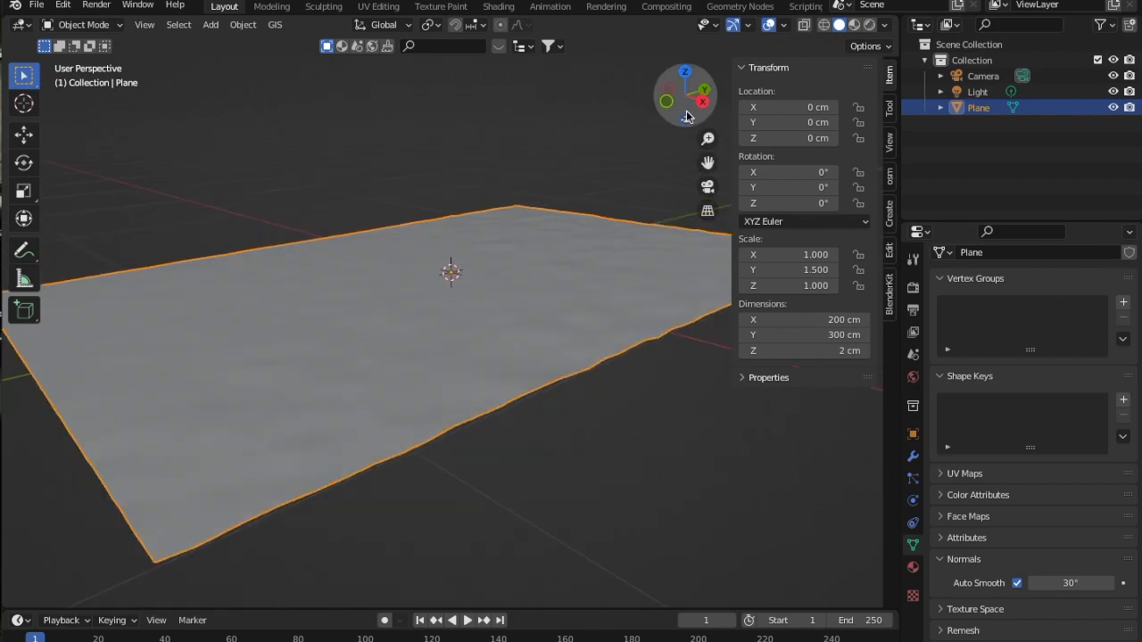
drag(686, 117, 708, 123)
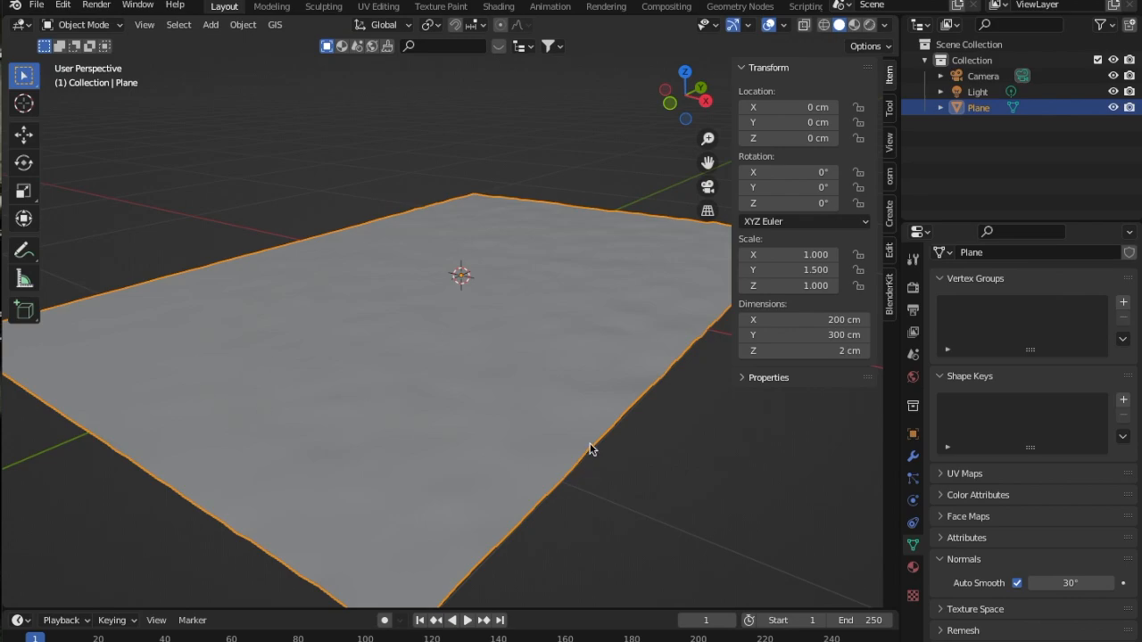
Add a particle system to the rug plane, set its type to Hair, and view the generated strands
click(913, 480)
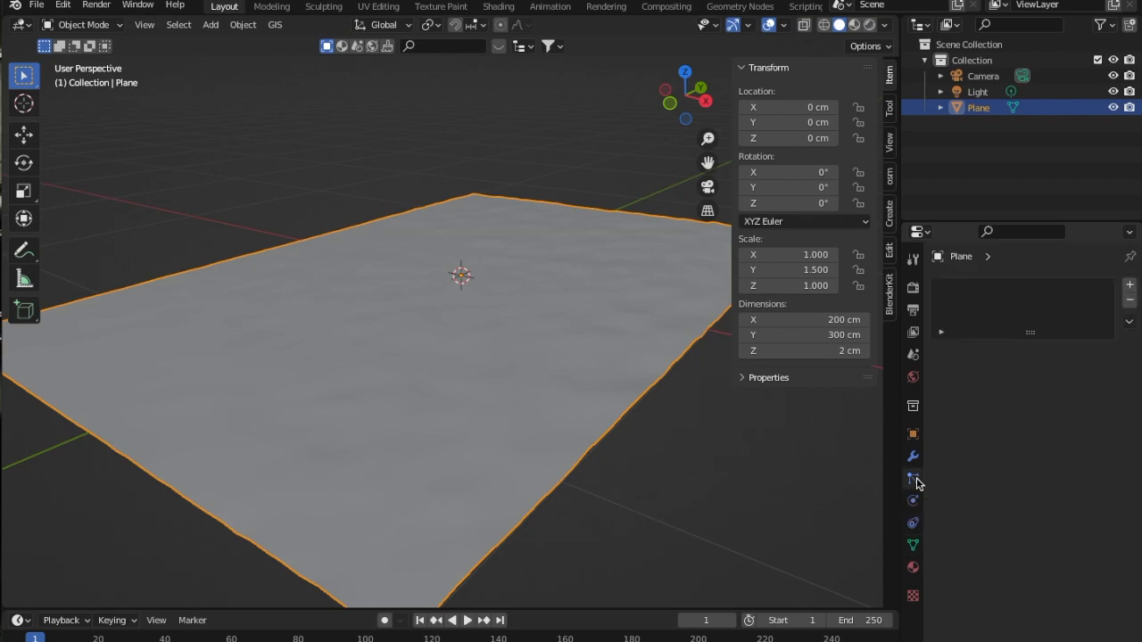
click(1129, 289)
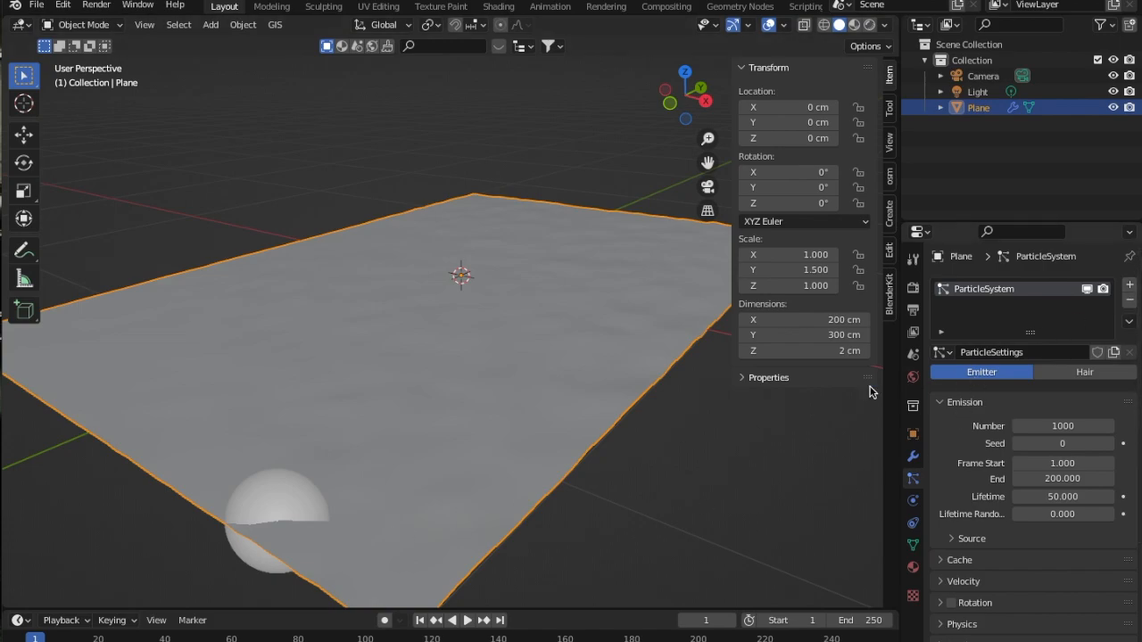
click(1083, 376)
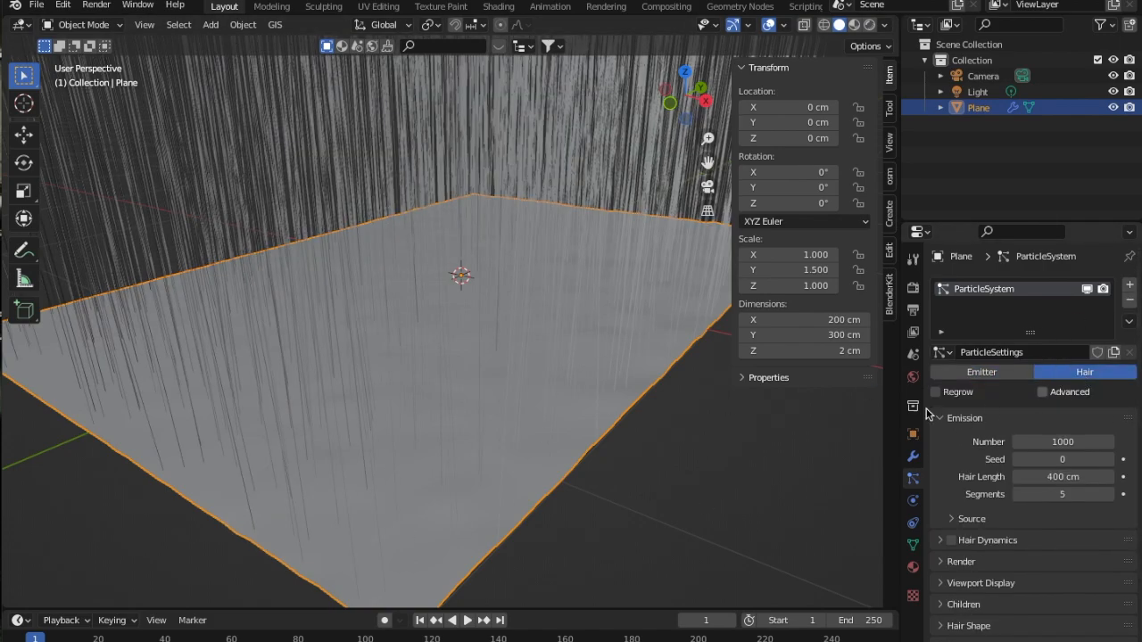
scroll(618, 393, down, 2)
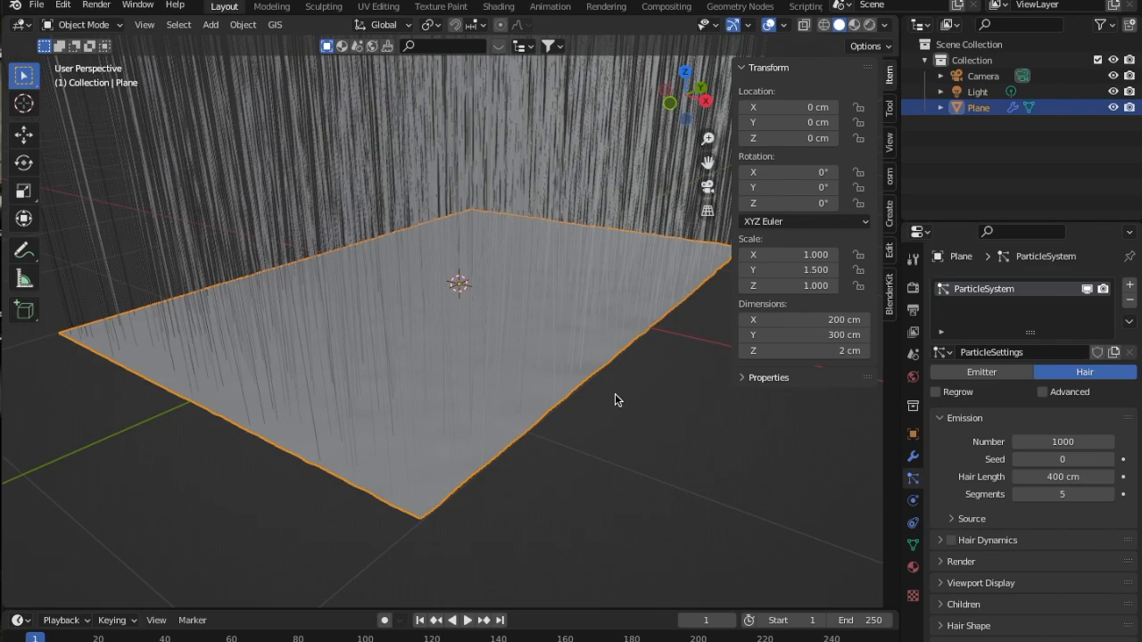
scroll(615, 393, down, 3)
drag(708, 162, 695, 267)
scroll(392, 454, up, 3)
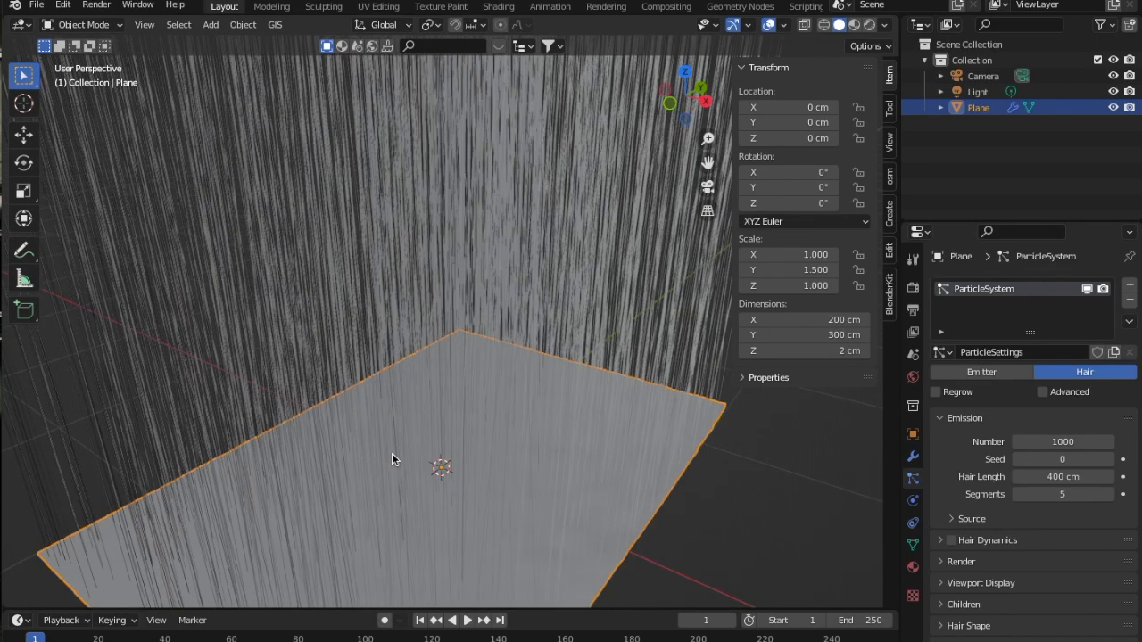
Set the number of emitted hairs to 100 and inspect the sparser strands on the rug plane
drag(707, 162, 704, 45)
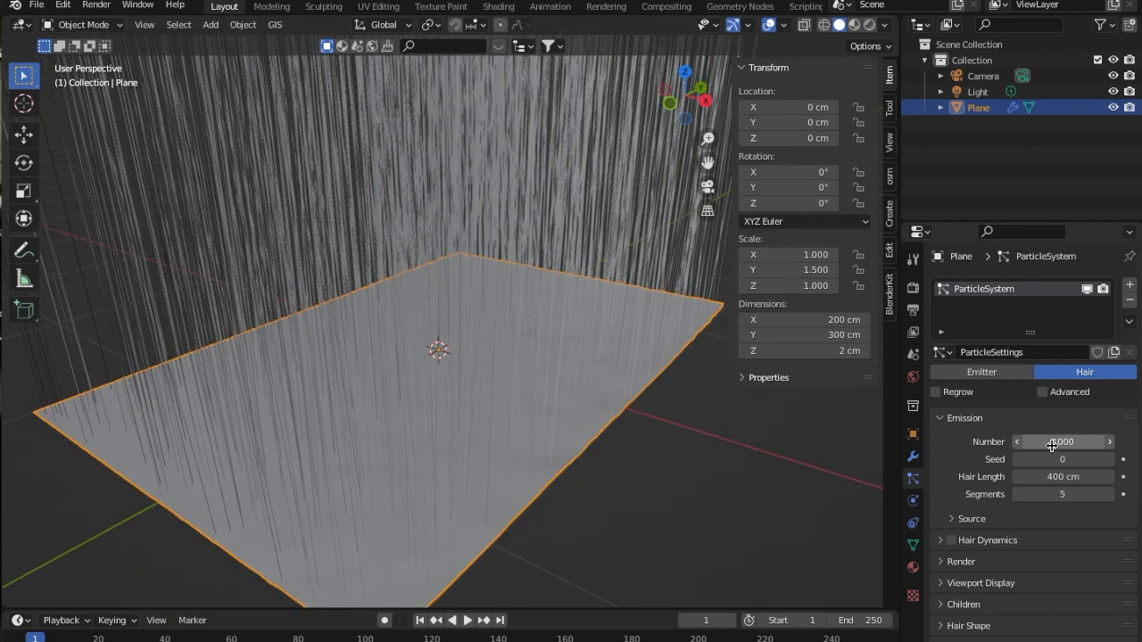
mouse_move(706, 164)
mouse_down()
mouse_move(710, 136)
mouse_move(710, 157)
mouse_up()
click(1044, 440)
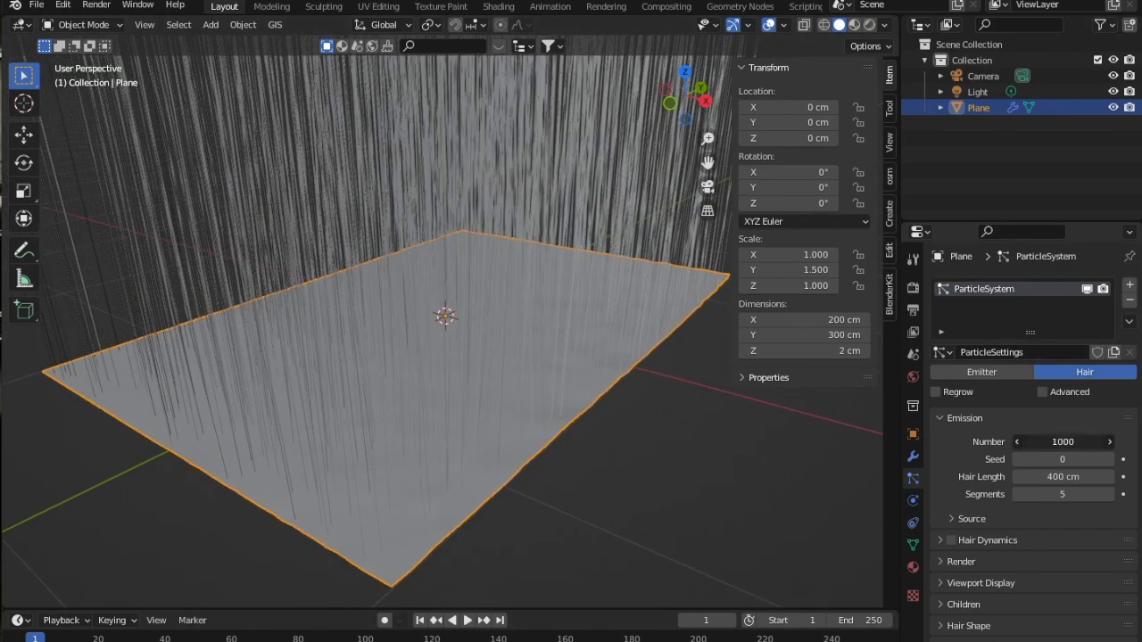
text(1)
click(955, 462)
drag(706, 165, 727, 114)
scroll(527, 360, up, 3)
scroll(521, 366, up, 2)
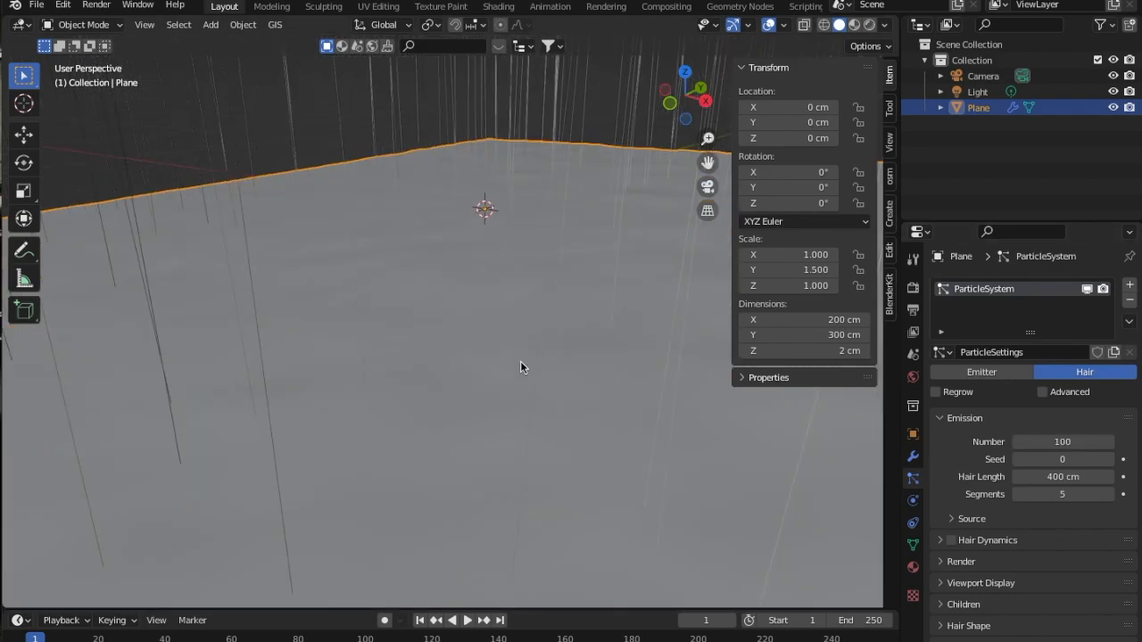
drag(674, 114, 694, 196)
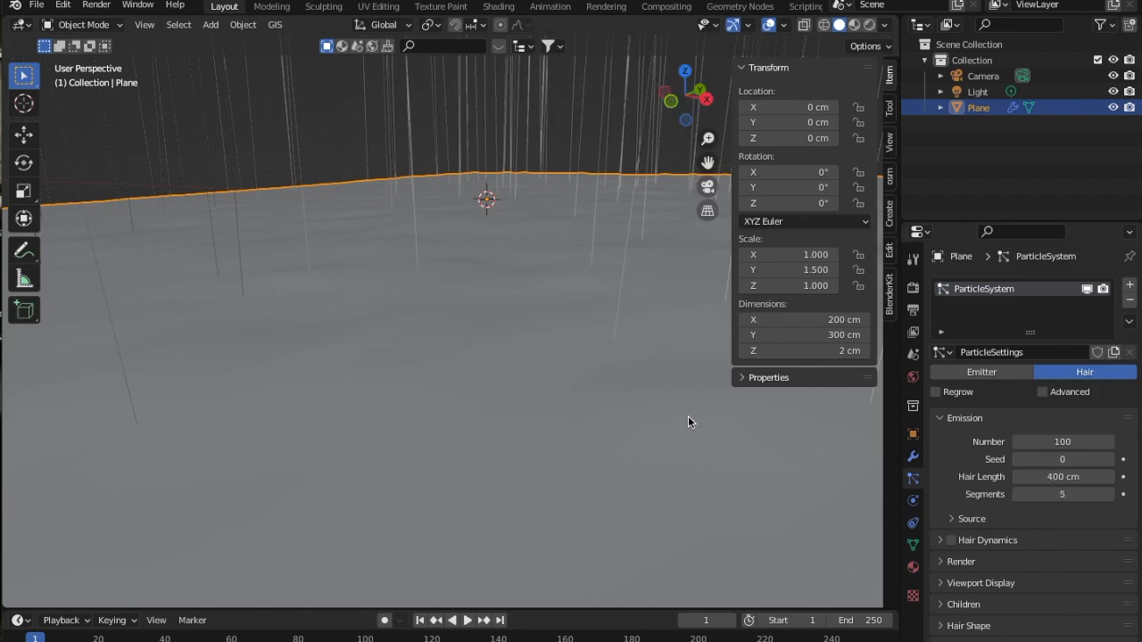
scroll(673, 417, down, 5)
drag(707, 163, 689, 334)
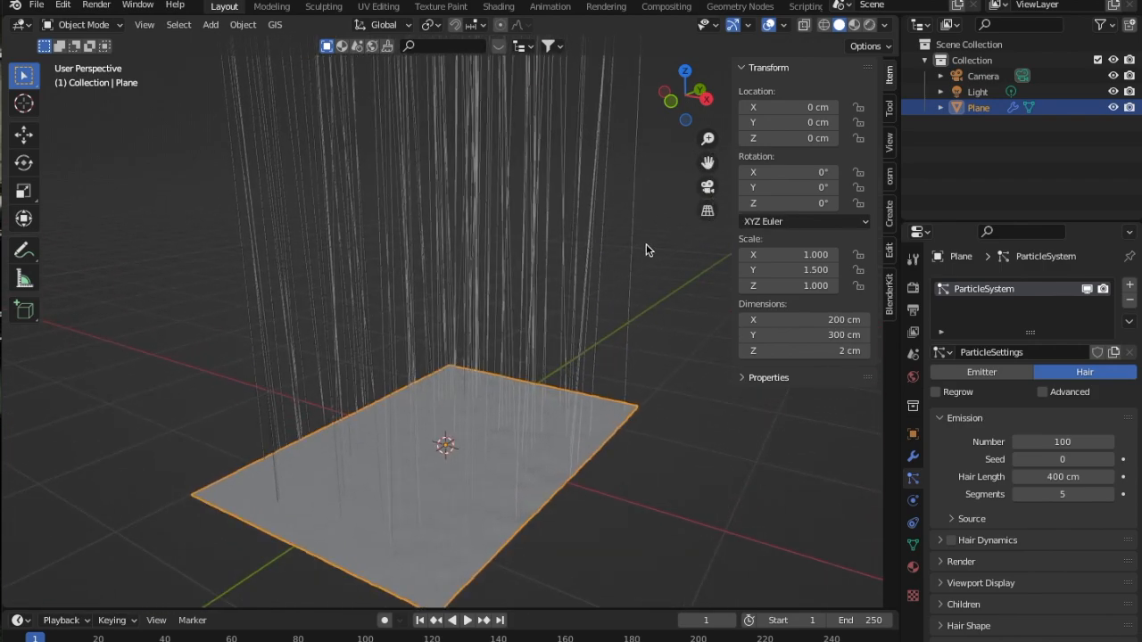
Switch to the IKEA rug page in the browser, highlight the pile thickness measurement, and return to Blender
key(super+Tab)
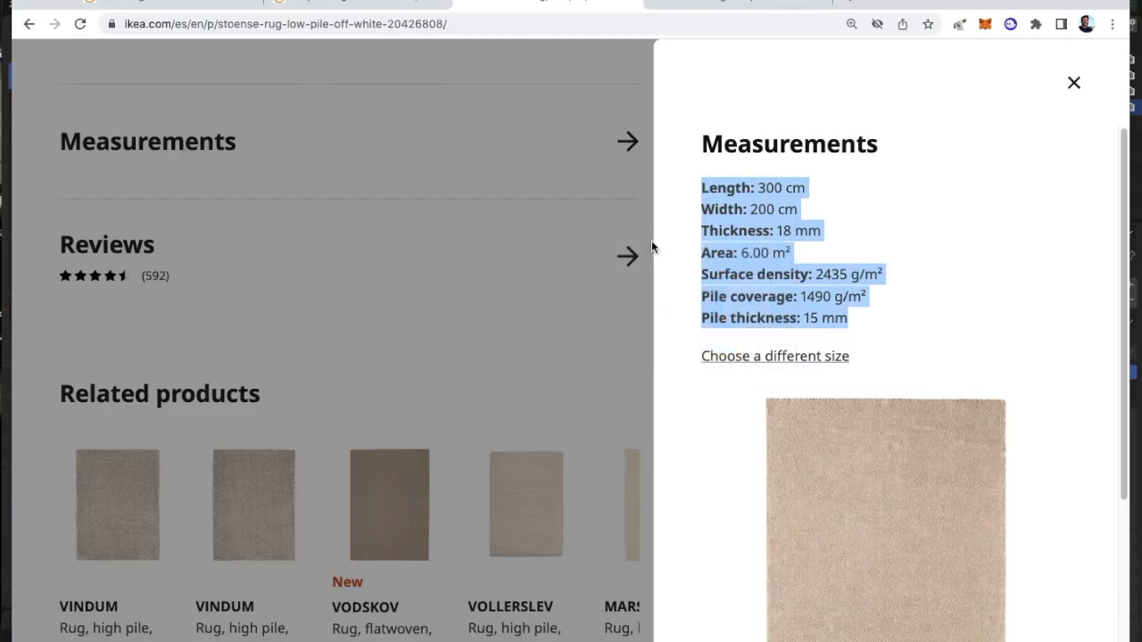
triple_click(746, 314)
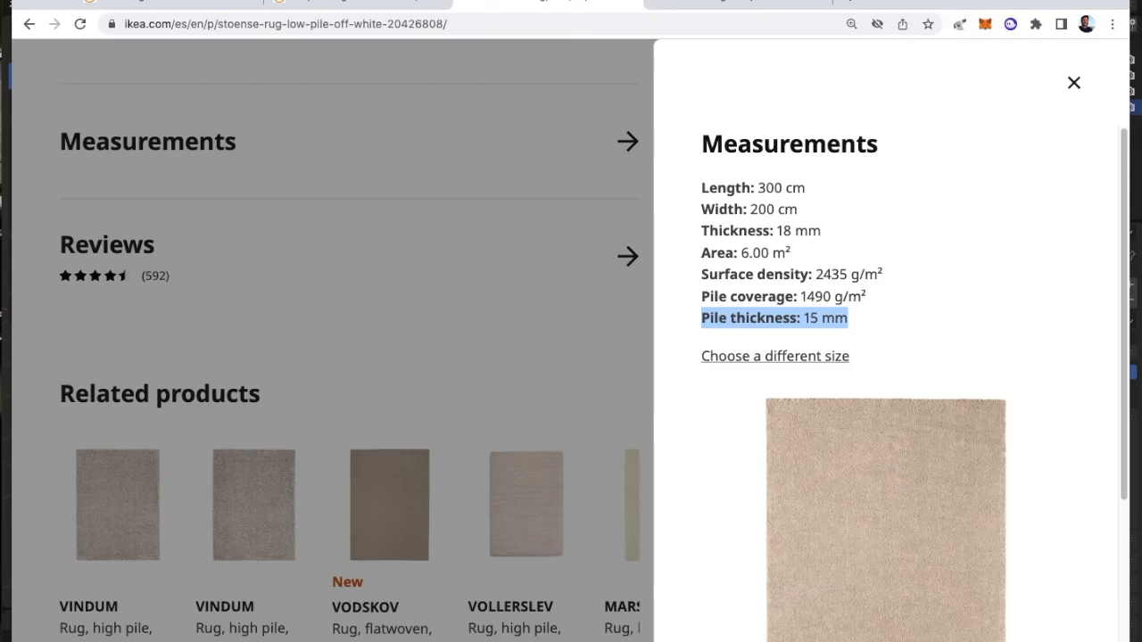
key(super+Tab)
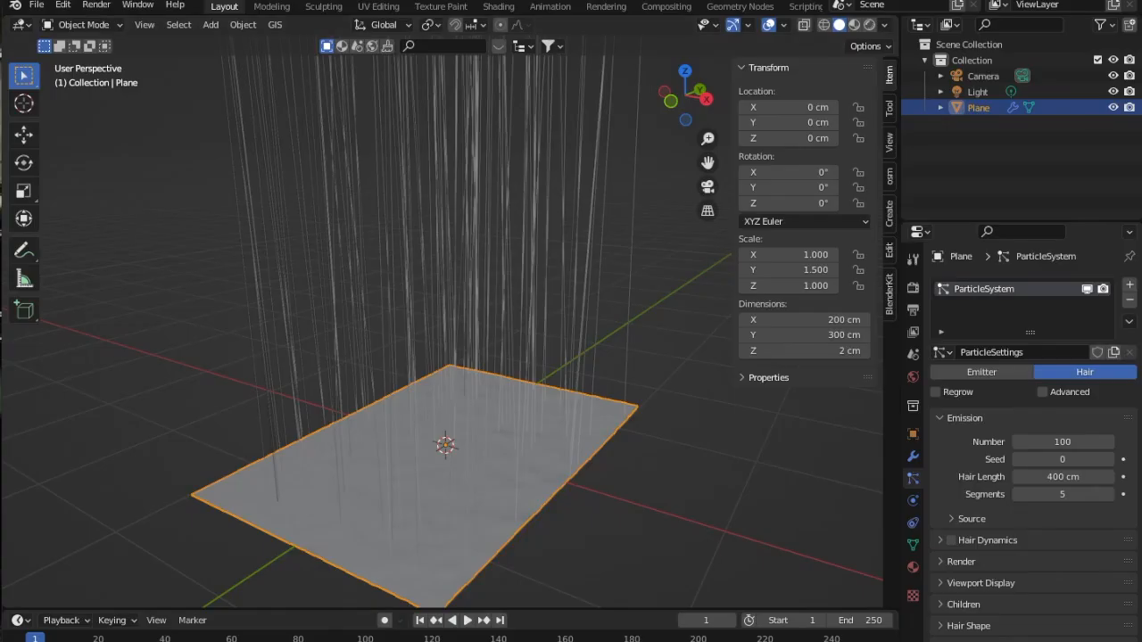
Set the particle system's hair length to 15 mm
click(1059, 478)
text(15)
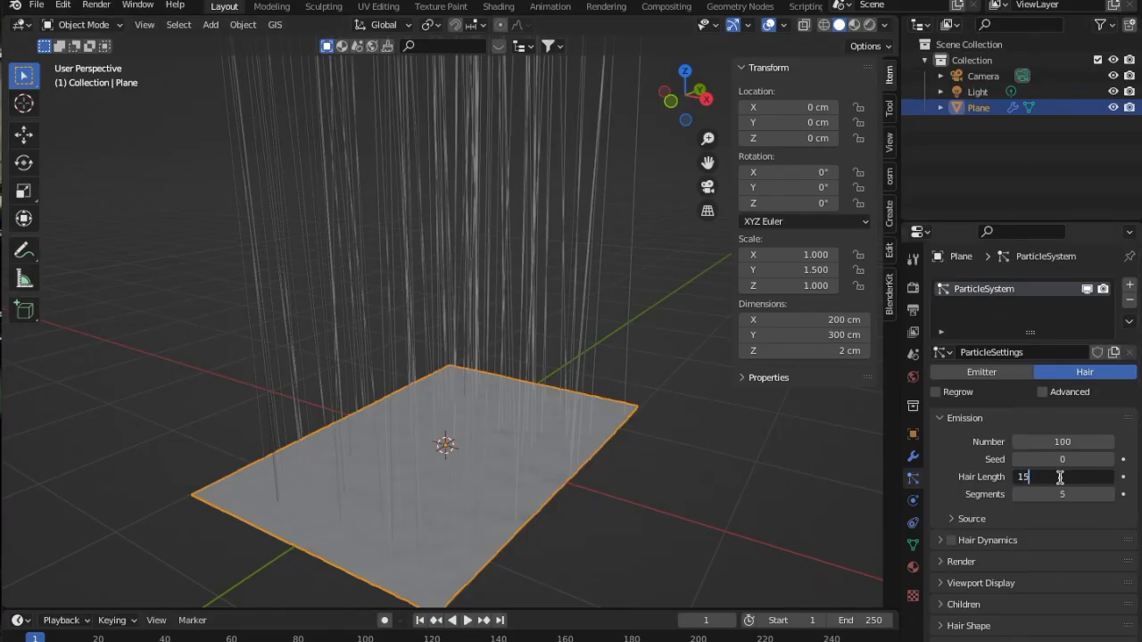
text(mm)
key(Return)
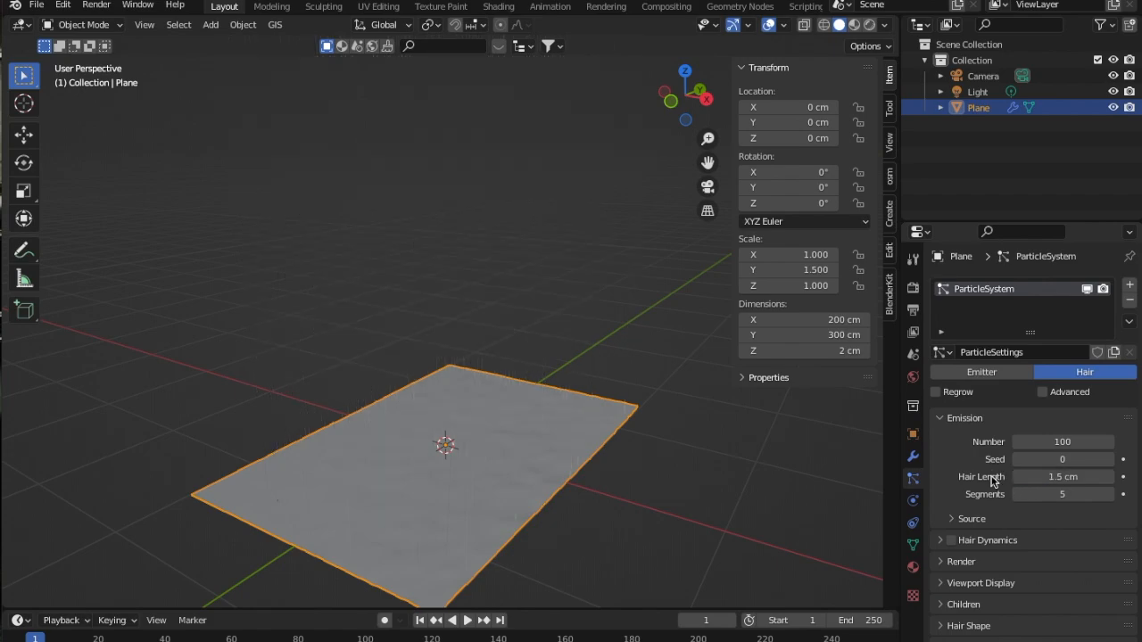
Examine a single shortened hair strand close up at a low angle, with and without the plane's selection outline
drag(678, 108, 683, 86)
scroll(576, 320, up, 3)
drag(707, 163, 710, 38)
scroll(630, 393, up, 4)
drag(707, 163, 702, 31)
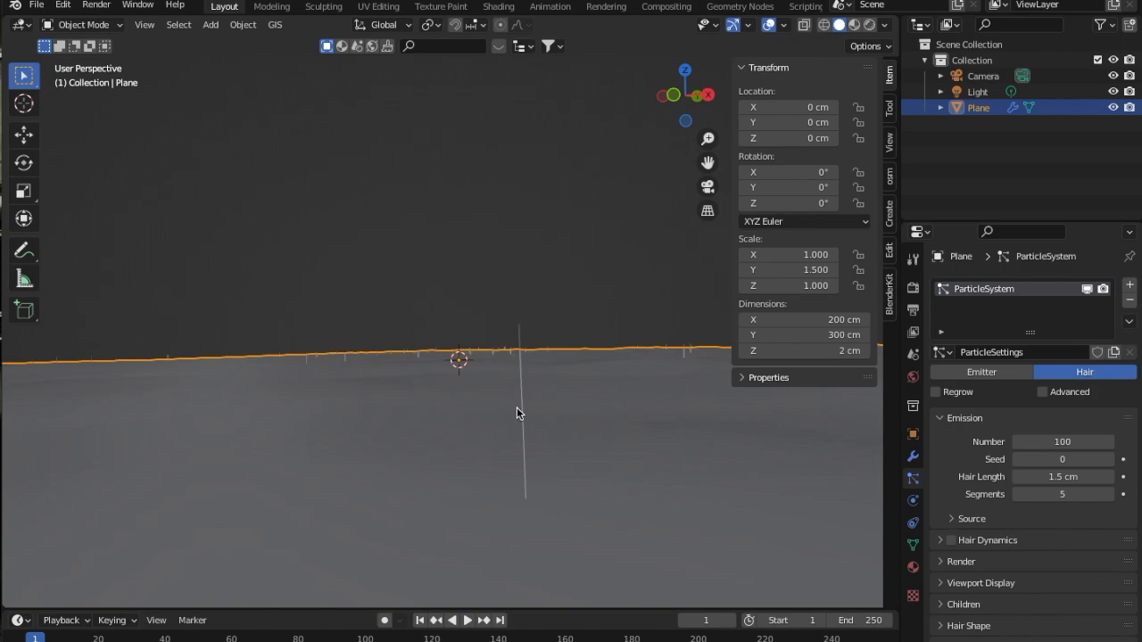
click(449, 303)
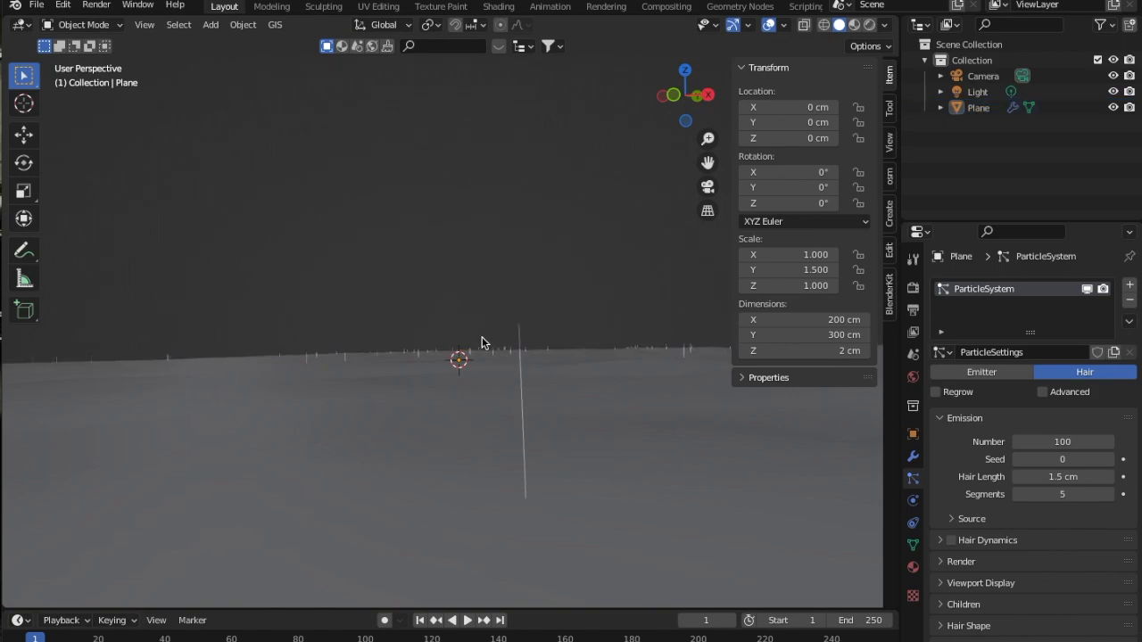
click(546, 450)
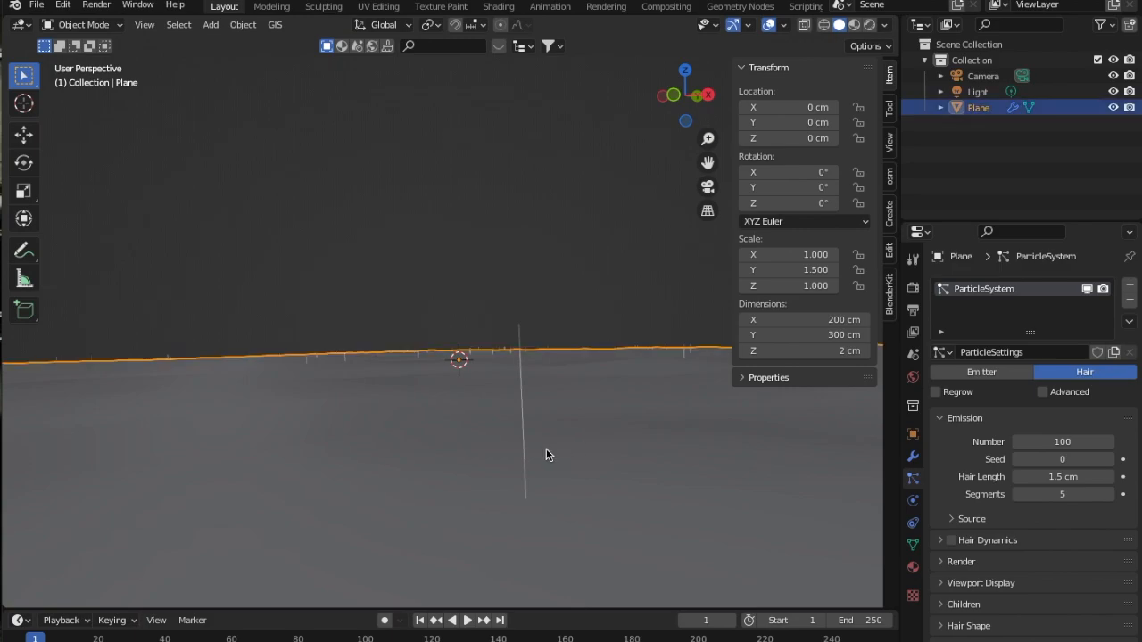
Change the curves shape to Strip in the Eevee render settings
click(913, 287)
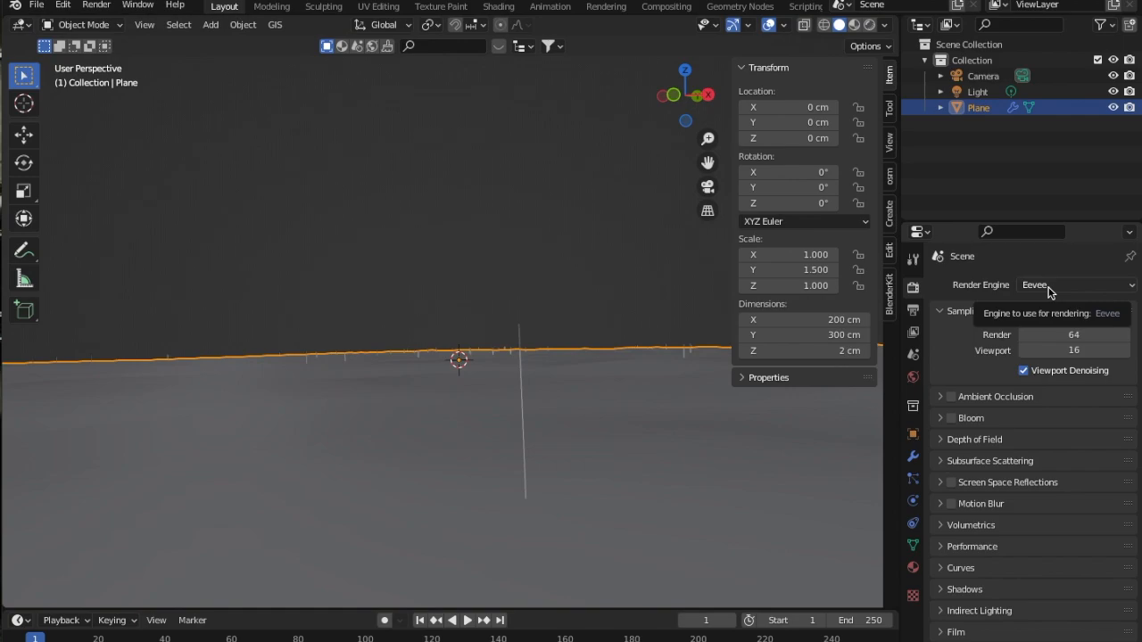
click(941, 569)
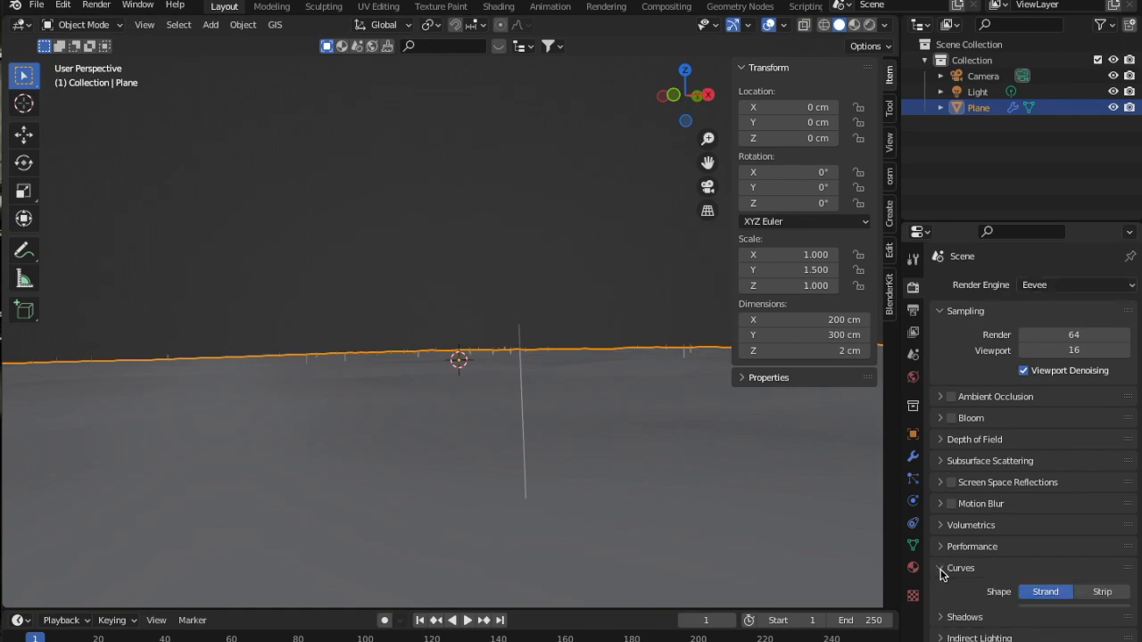
scroll(942, 575, down, 2)
click(1102, 530)
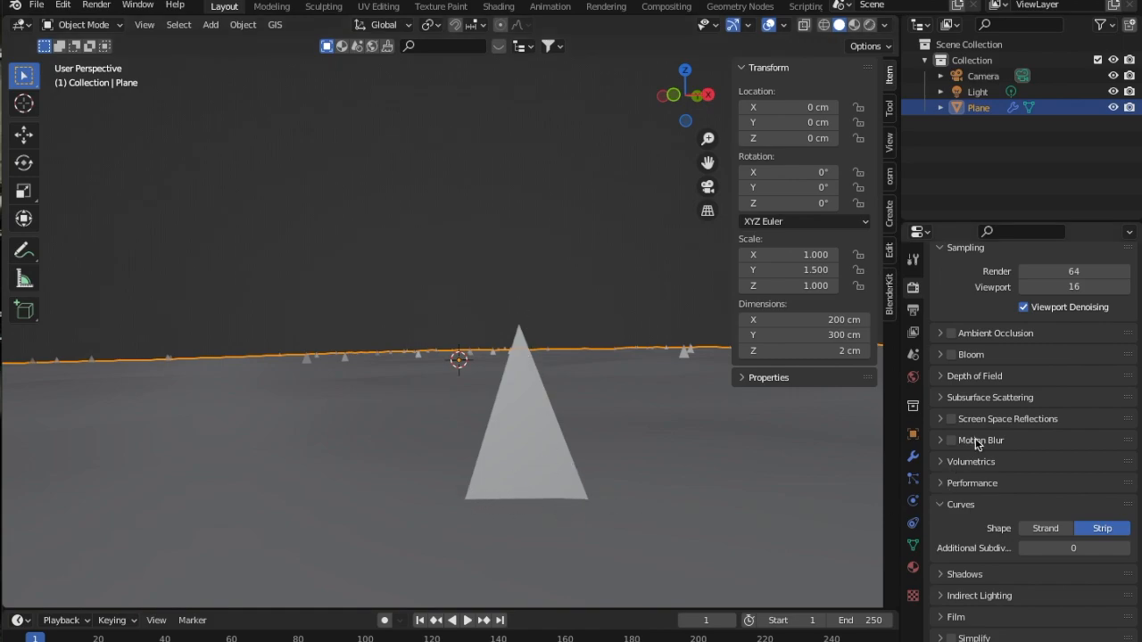
Set the Diameter Scale in the particle system's hair shape settings to 1
click(913, 480)
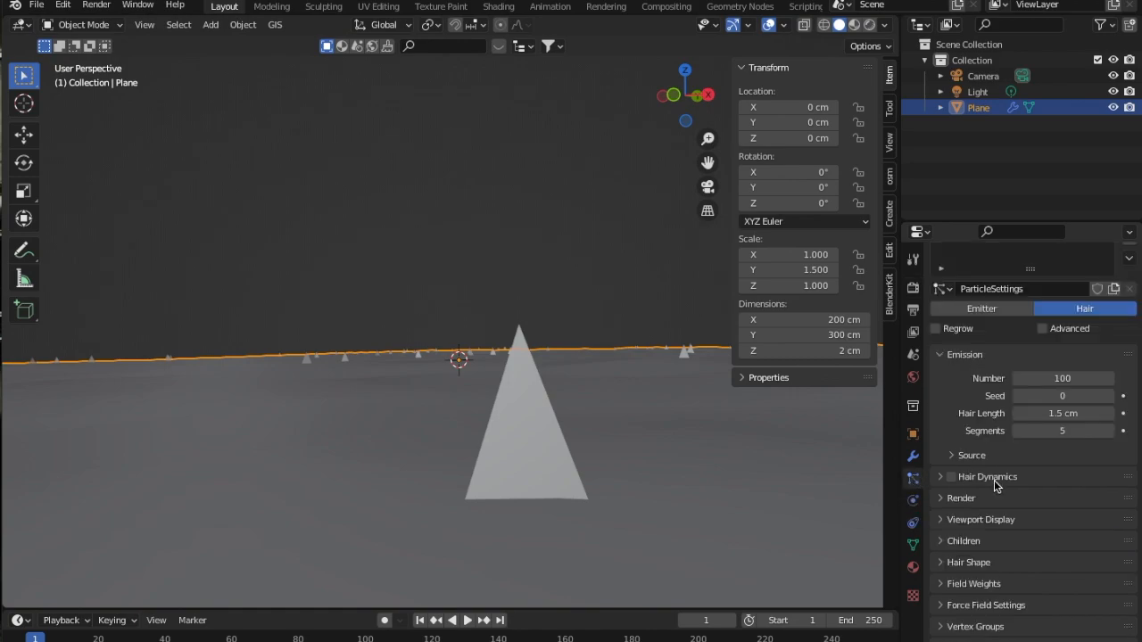
scroll(994, 480, down, 1)
click(948, 540)
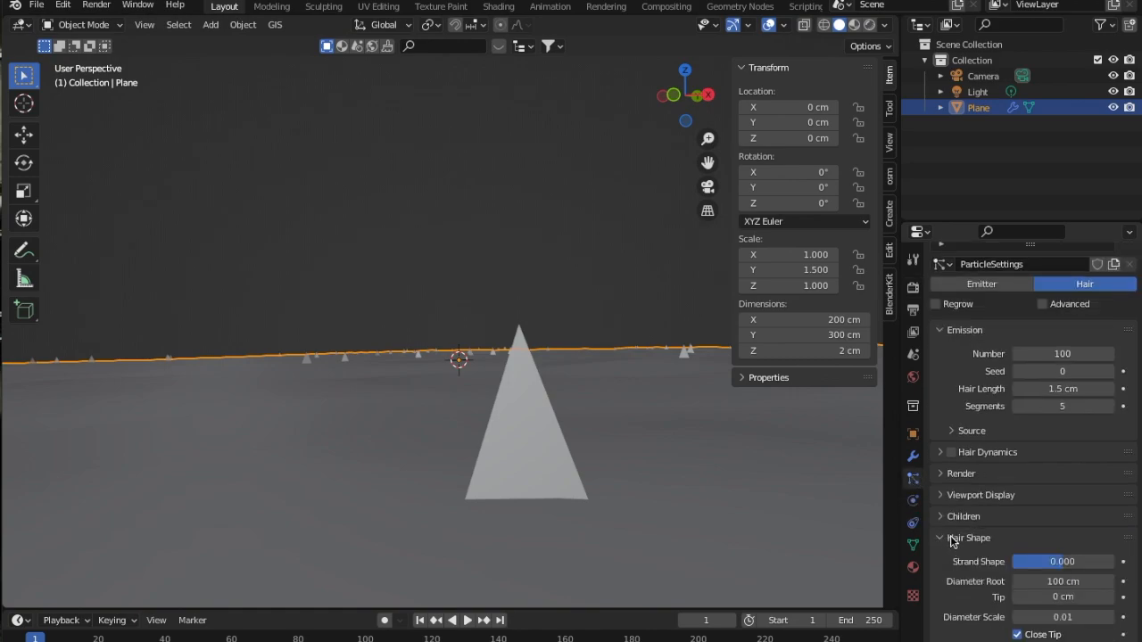
scroll(949, 542, down, 4)
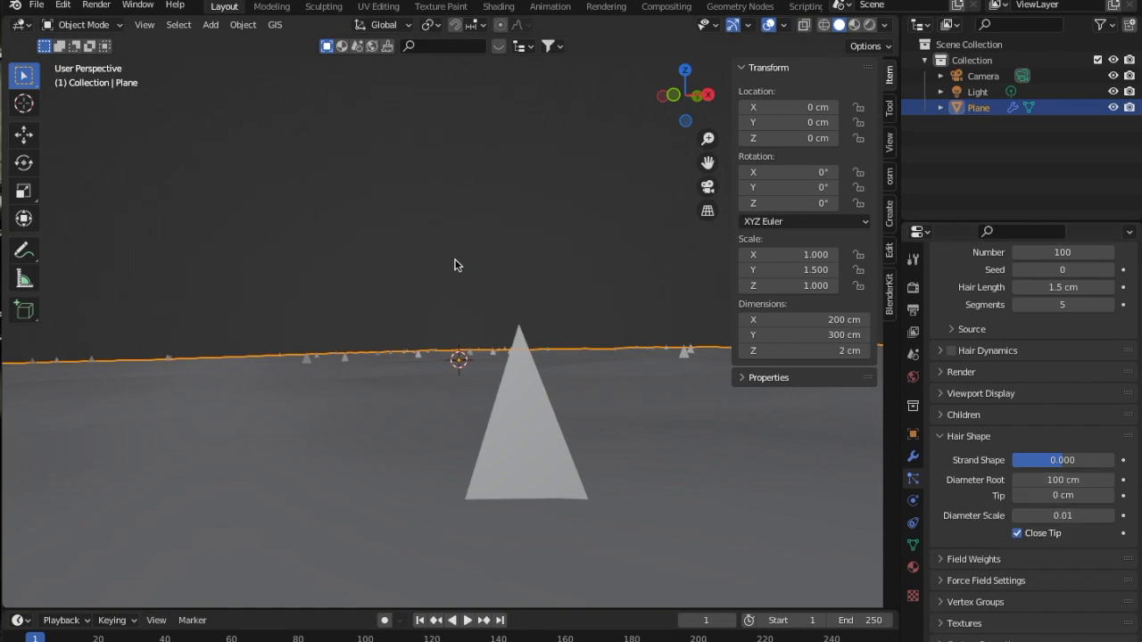
click(1076, 518)
text(1)
key(Return)
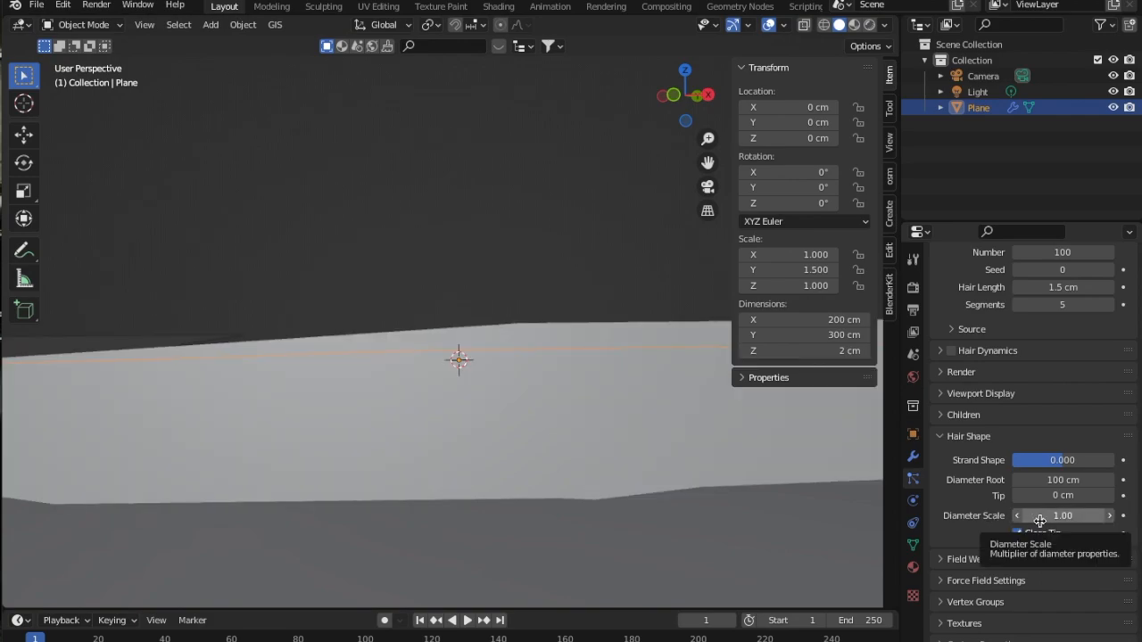
Set both the root diameter and the tip diameter of the hairs to 3 mm
click(1058, 480)
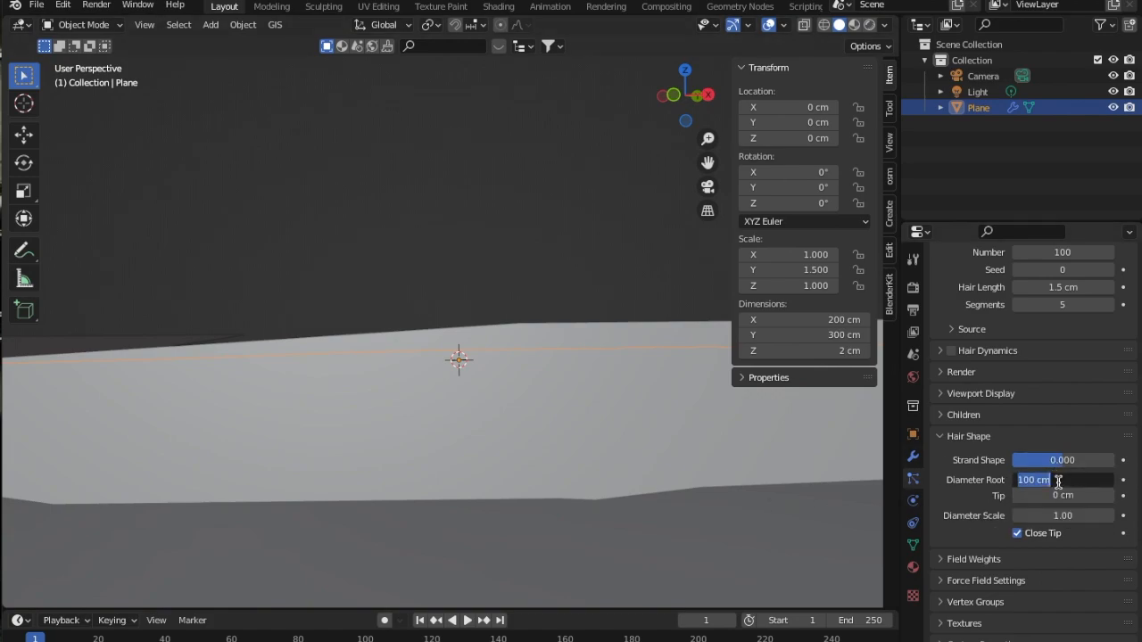
text(3mm)
key(Tab)
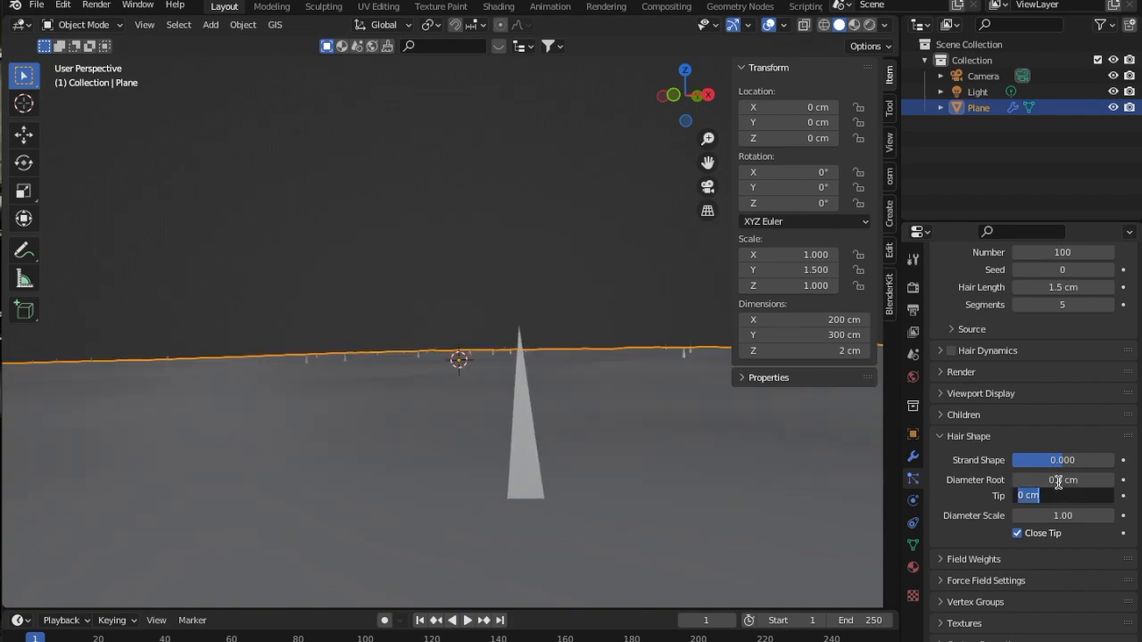
text(3mm)
key(Tab)
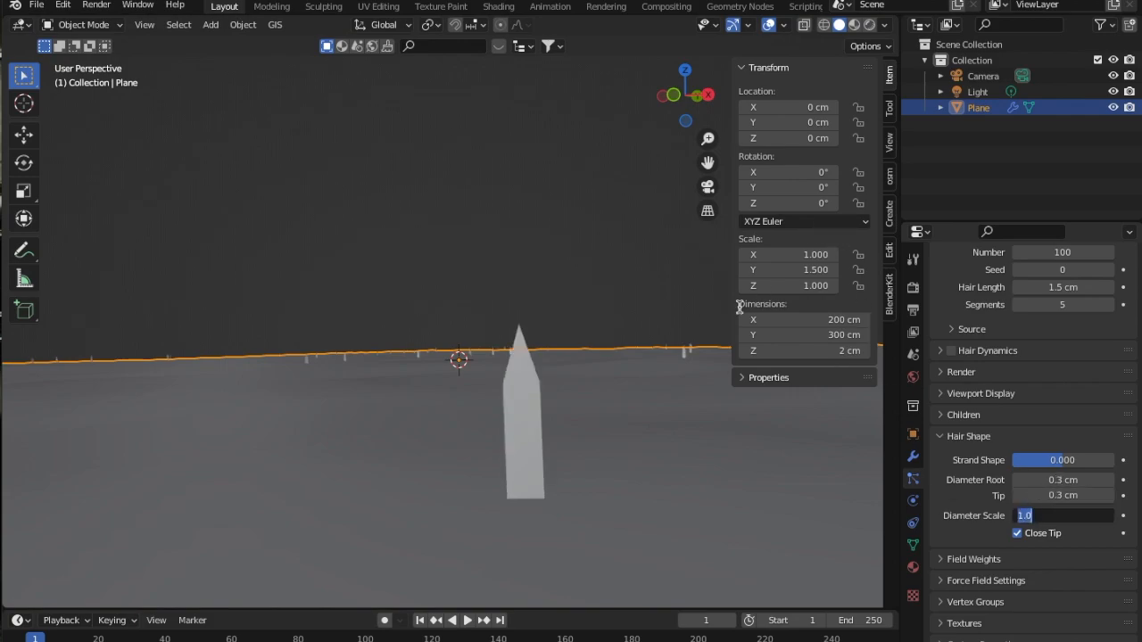
Disable Close Tip for the hairs and deselect the plane to inspect the strand's shape
click(1020, 538)
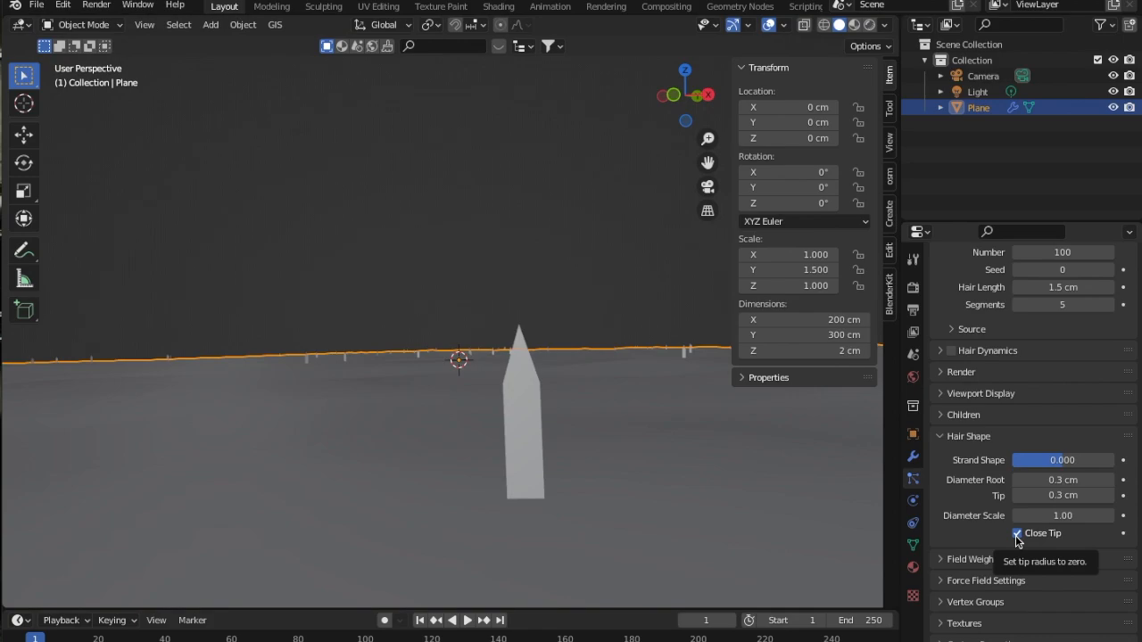
click(1017, 535)
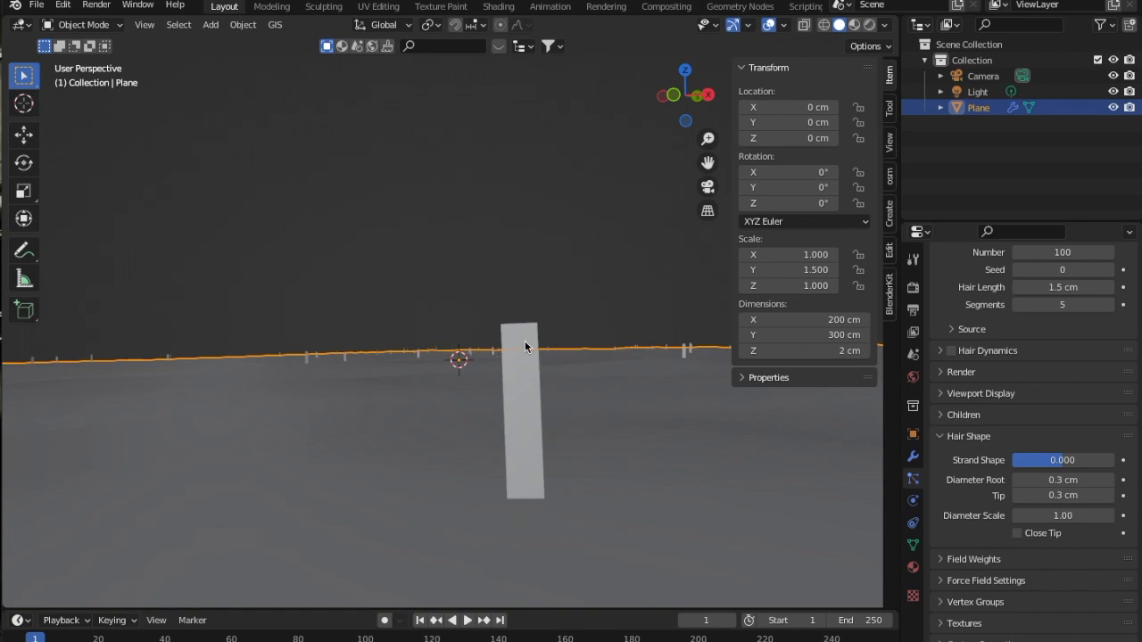
mouse_move(687, 97)
mouse_down()
mouse_move(677, 104)
mouse_move(685, 94)
mouse_up()
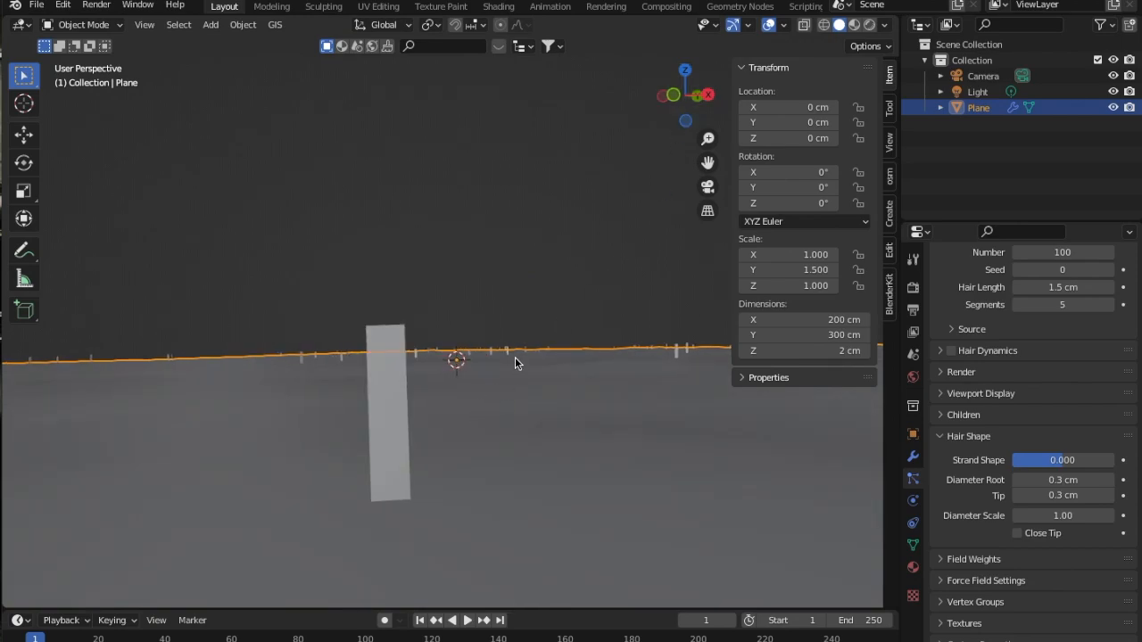
click(490, 273)
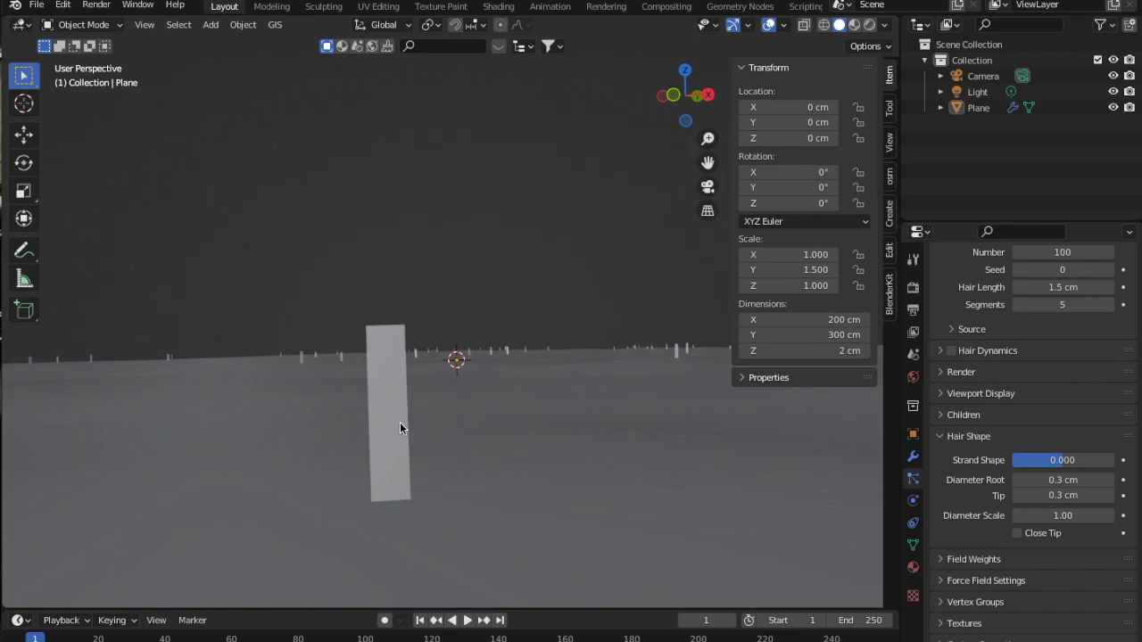
Set the hair particles' children type to Simple, comparing the result with None
click(944, 435)
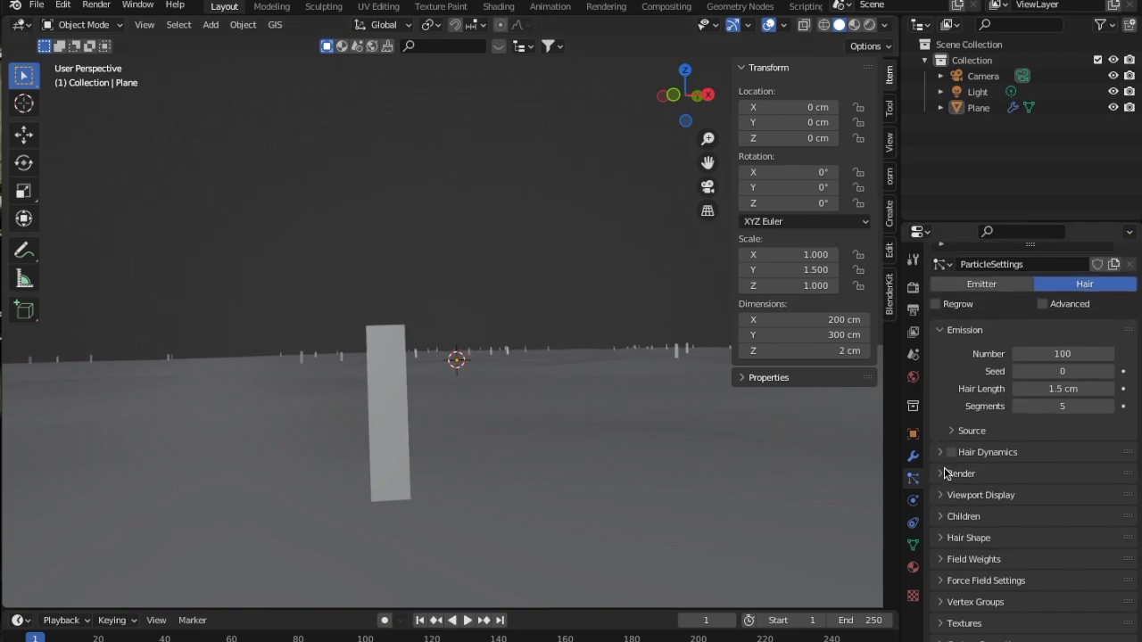
click(943, 518)
scroll(994, 496, down, 1)
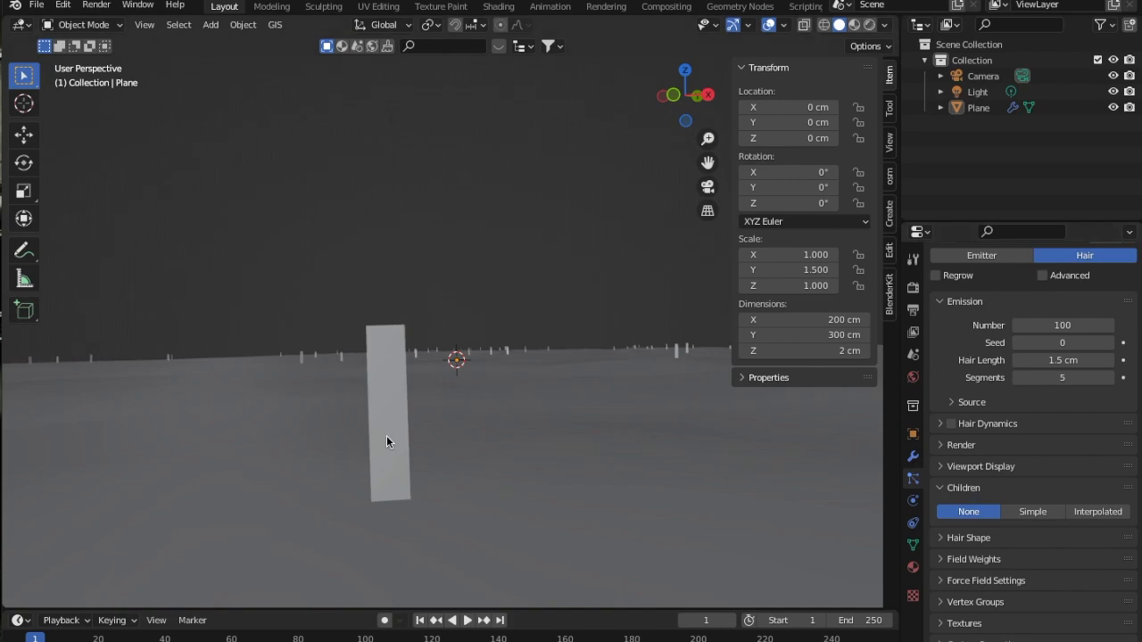
click(1035, 512)
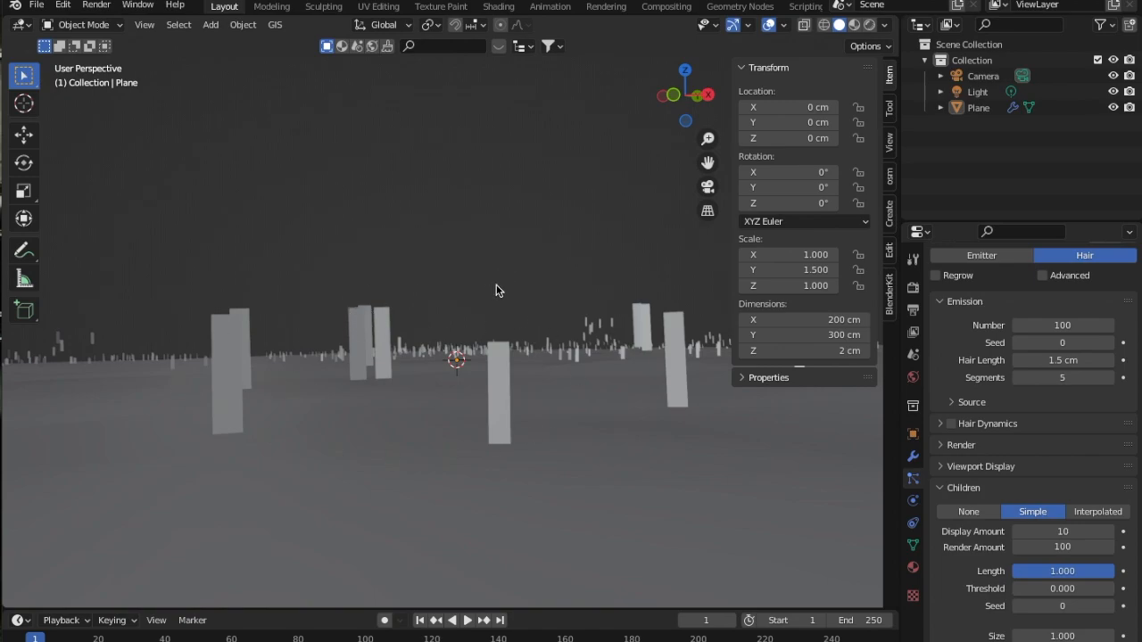
drag(685, 96, 685, 106)
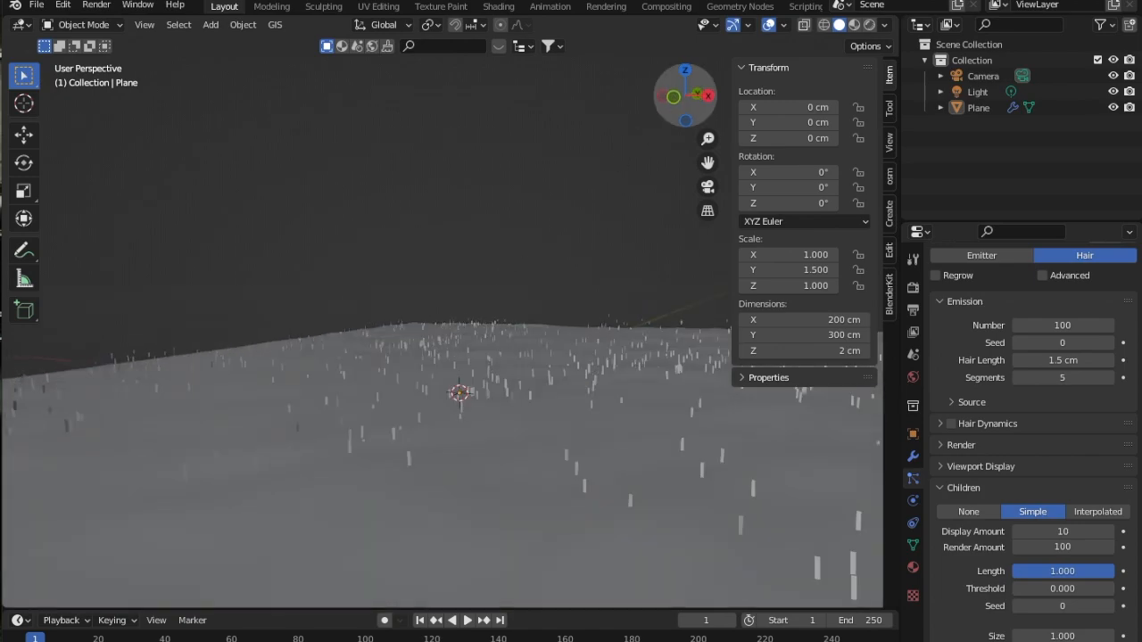
click(990, 516)
click(1033, 513)
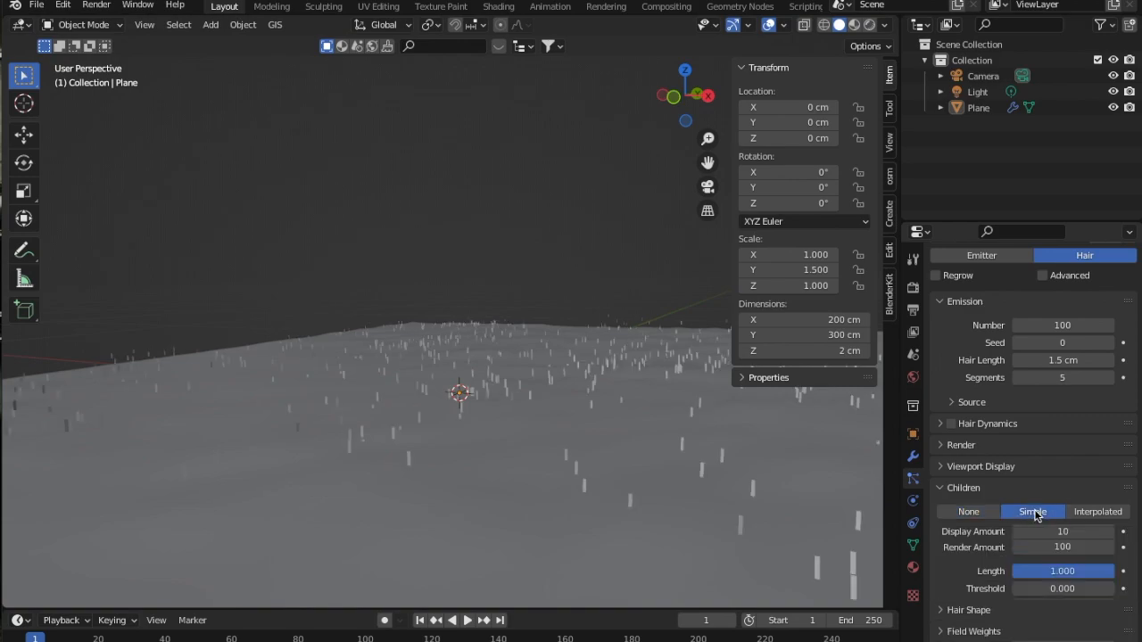
Set the radius of the hair's Simple children to 3 mm
drag(684, 121, 682, 105)
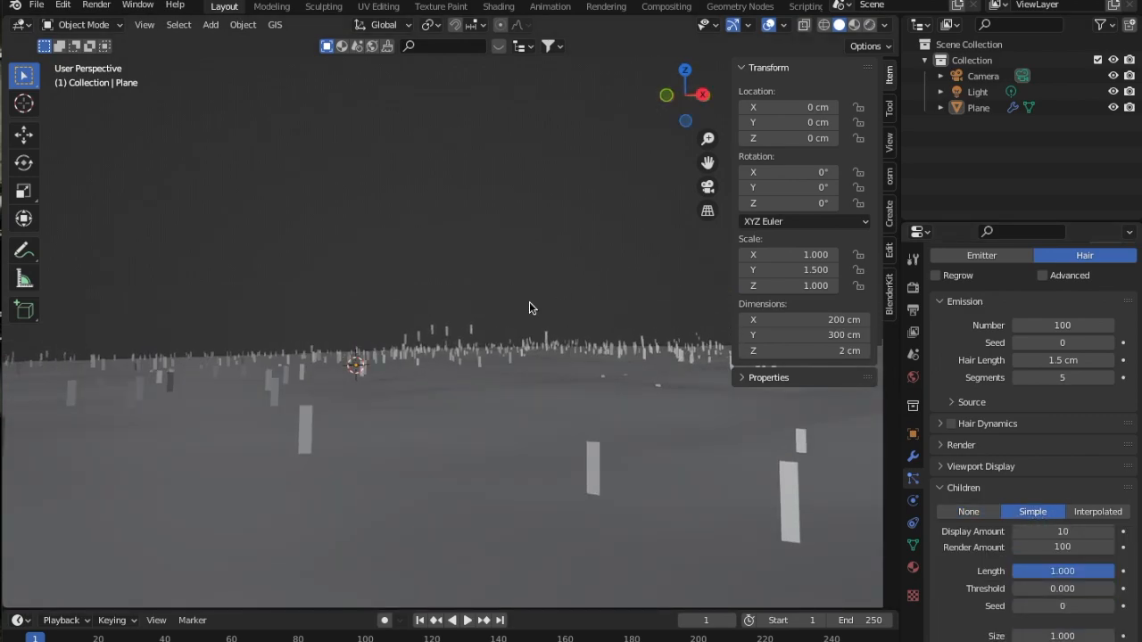
mouse_move(707, 162)
mouse_down()
mouse_move(762, 149)
mouse_move(721, 158)
mouse_up()
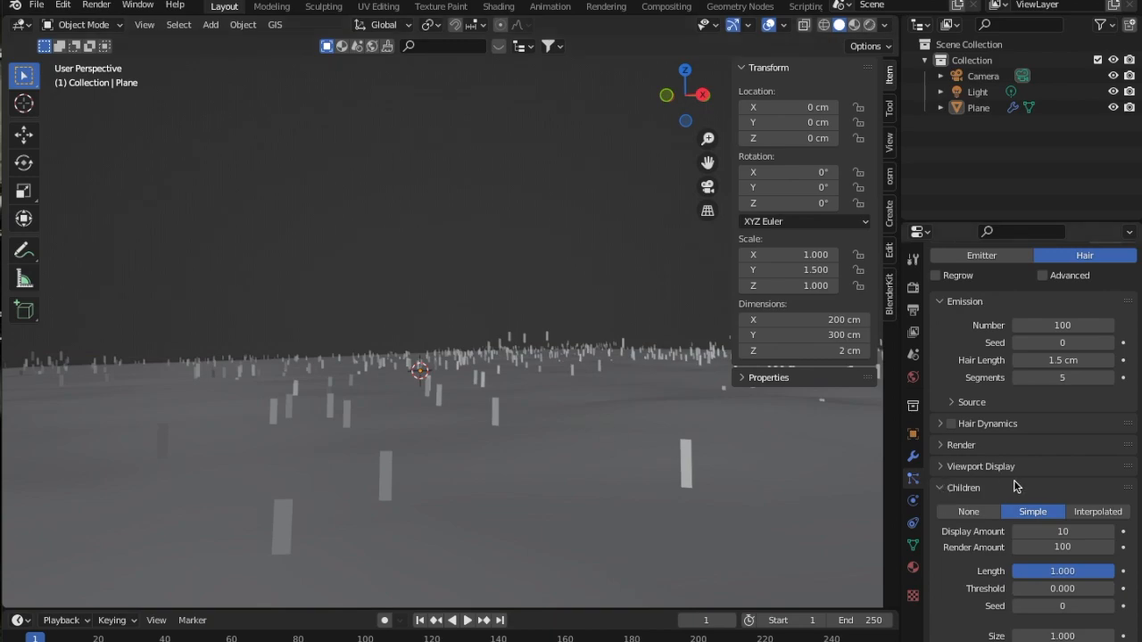
scroll(1014, 480, down, 6)
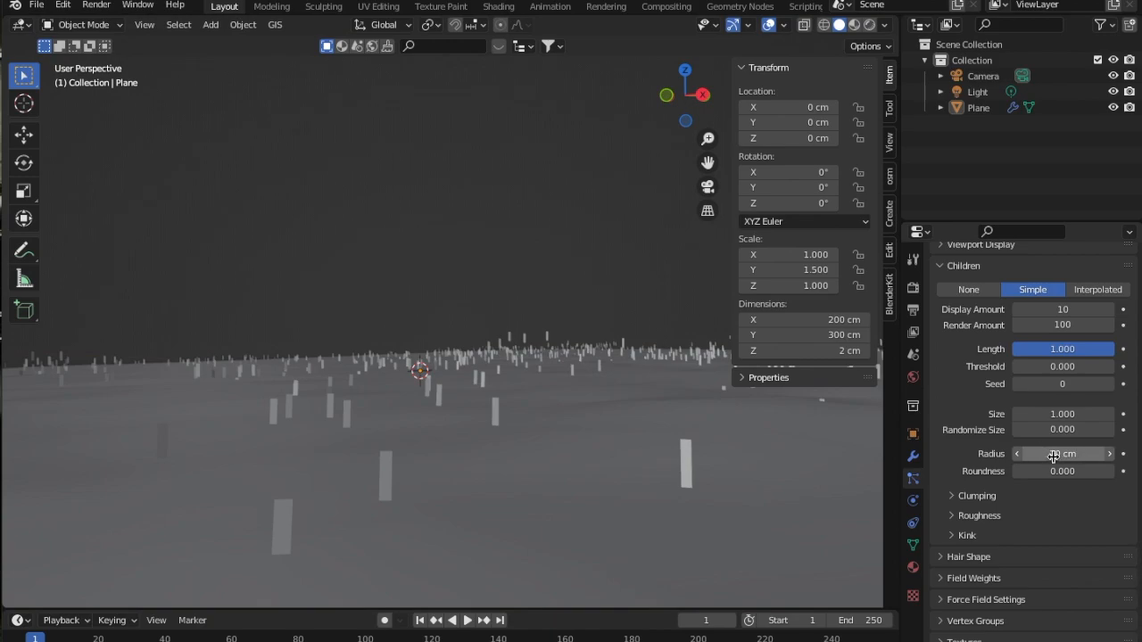
drag(1061, 453, 981, 454)
click(1086, 455)
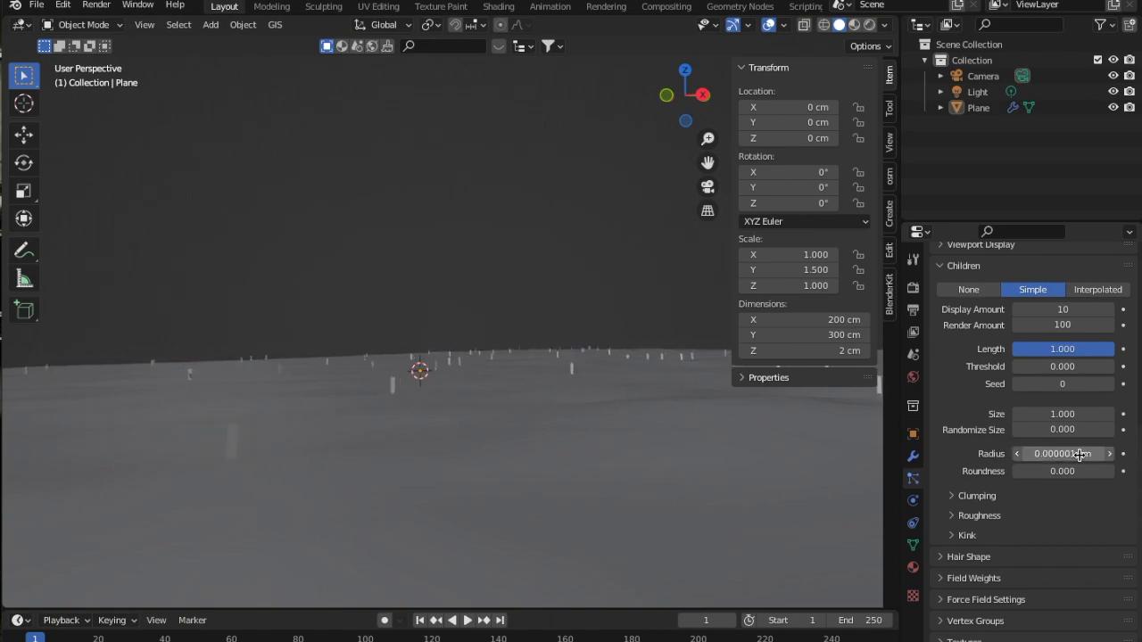
text(3mm)
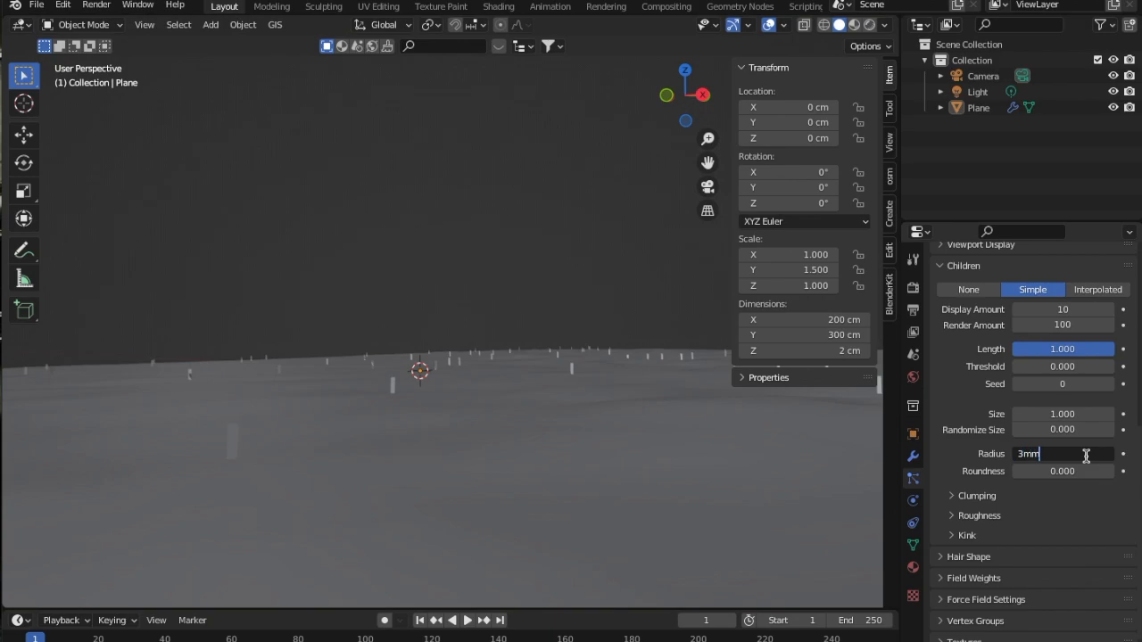
key(Tab)
Try a Clump of 1.000 on the child hairs, and settle on -0.916 so the tufts widen towards their tips
click(696, 119)
drag(686, 106, 649, 97)
scroll(658, 242, up, 1)
drag(703, 163, 616, 91)
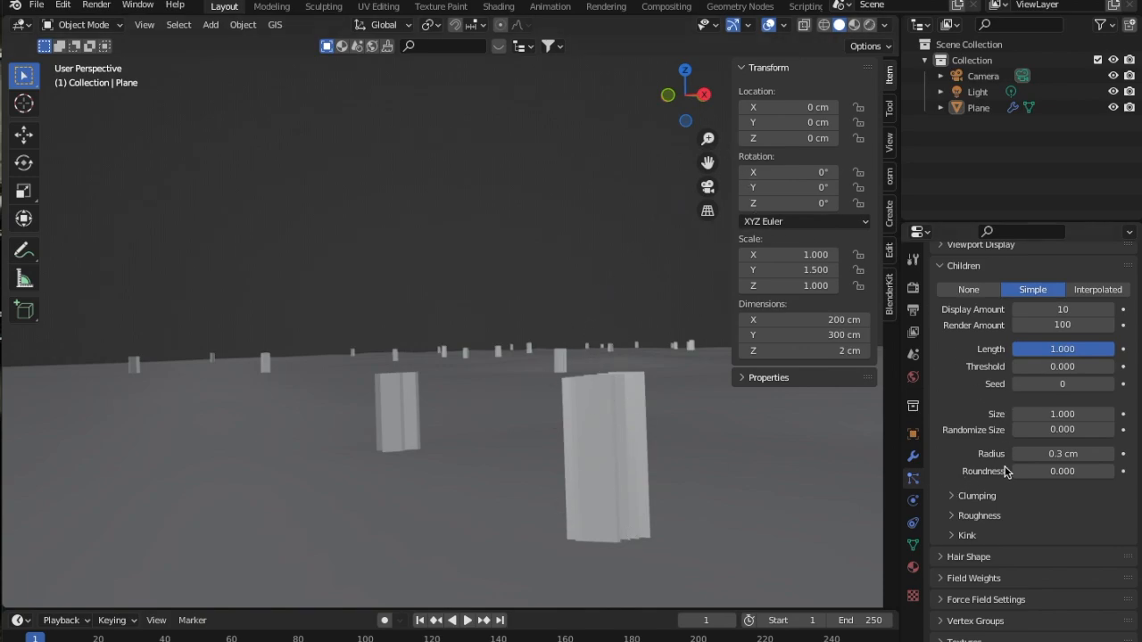
scroll(979, 470, down, 1)
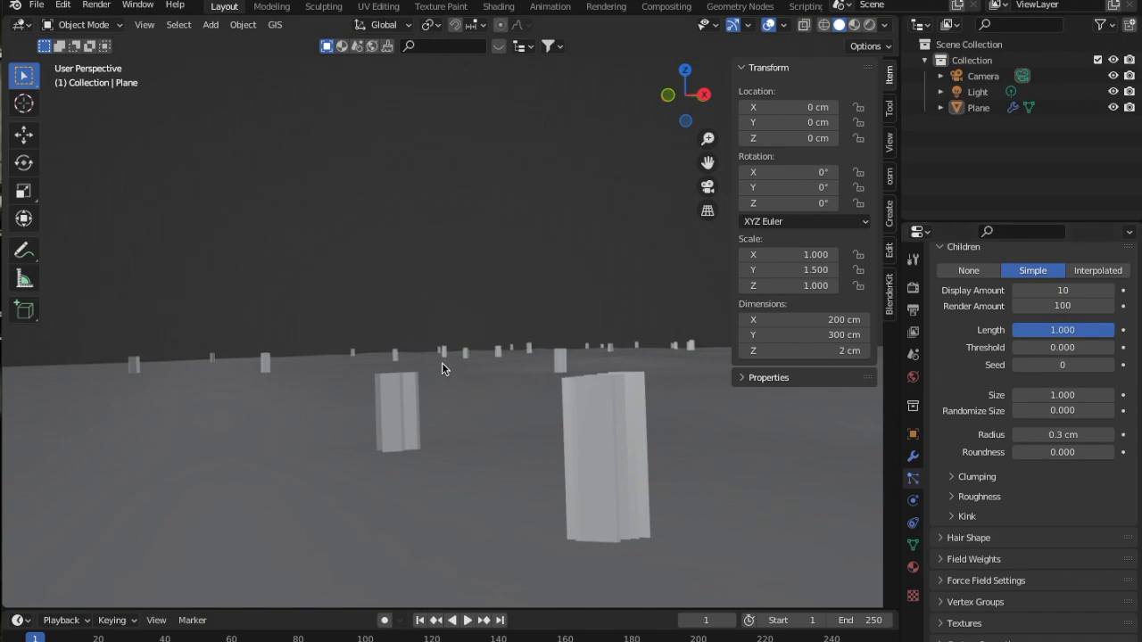
click(952, 479)
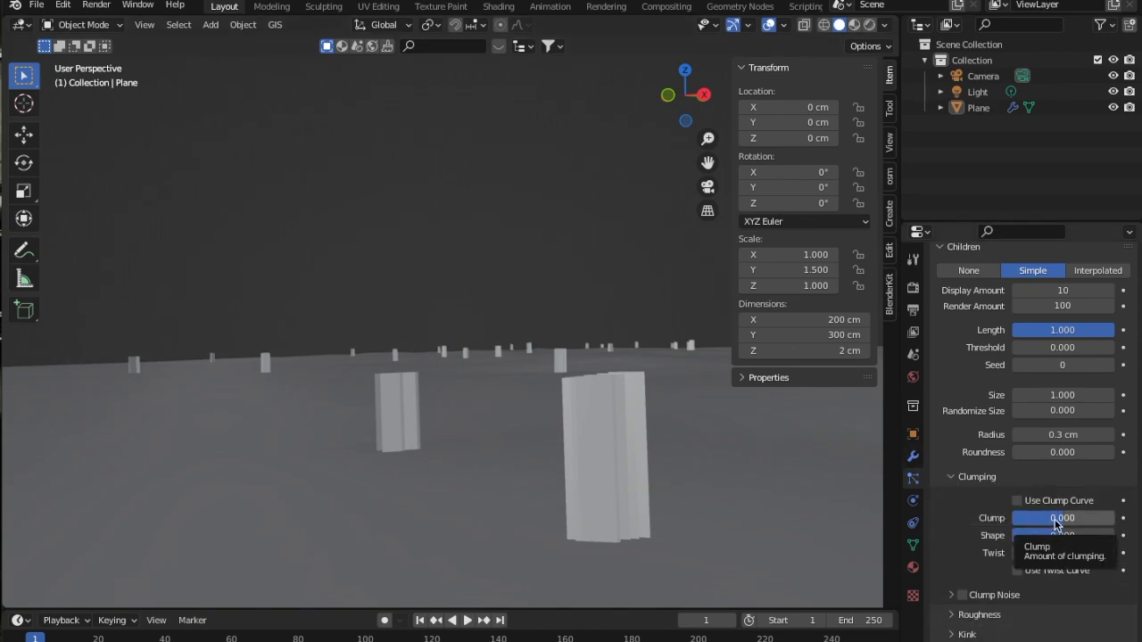
drag(1057, 525, 1124, 525)
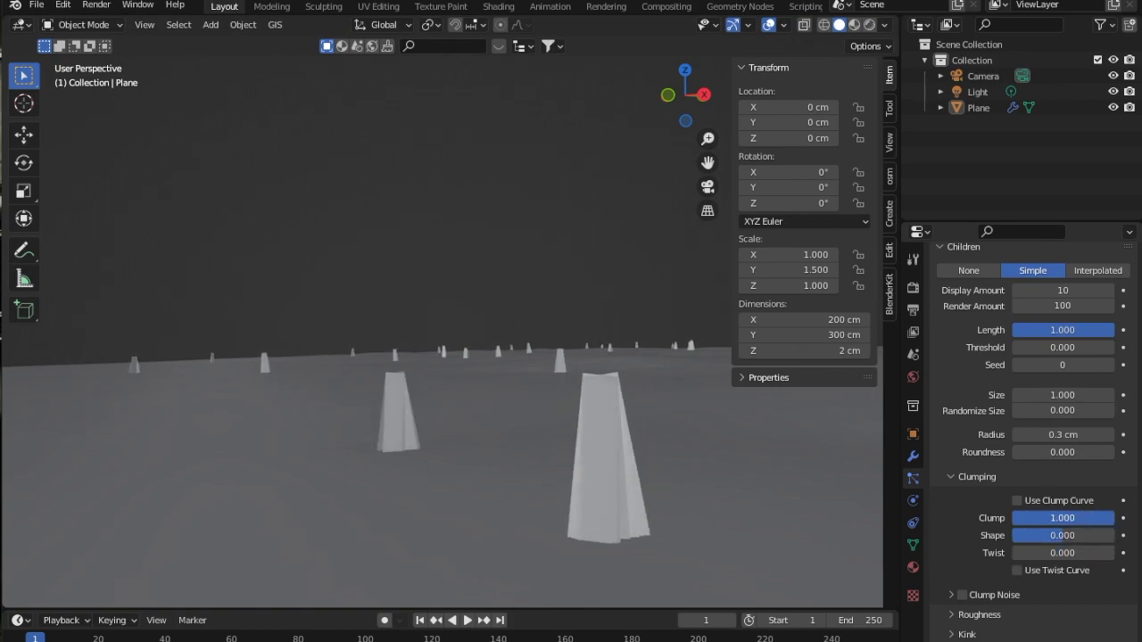
drag(1124, 518, 1014, 517)
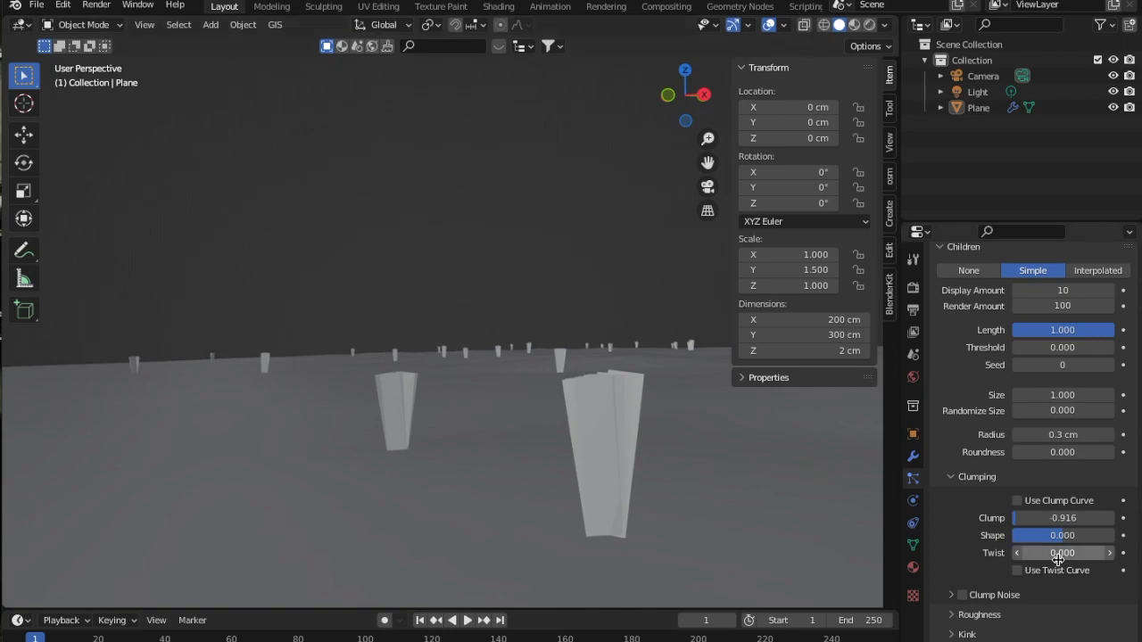
Set the Twist in the children's clumping settings to 0.3
drag(1052, 555, 1098, 555)
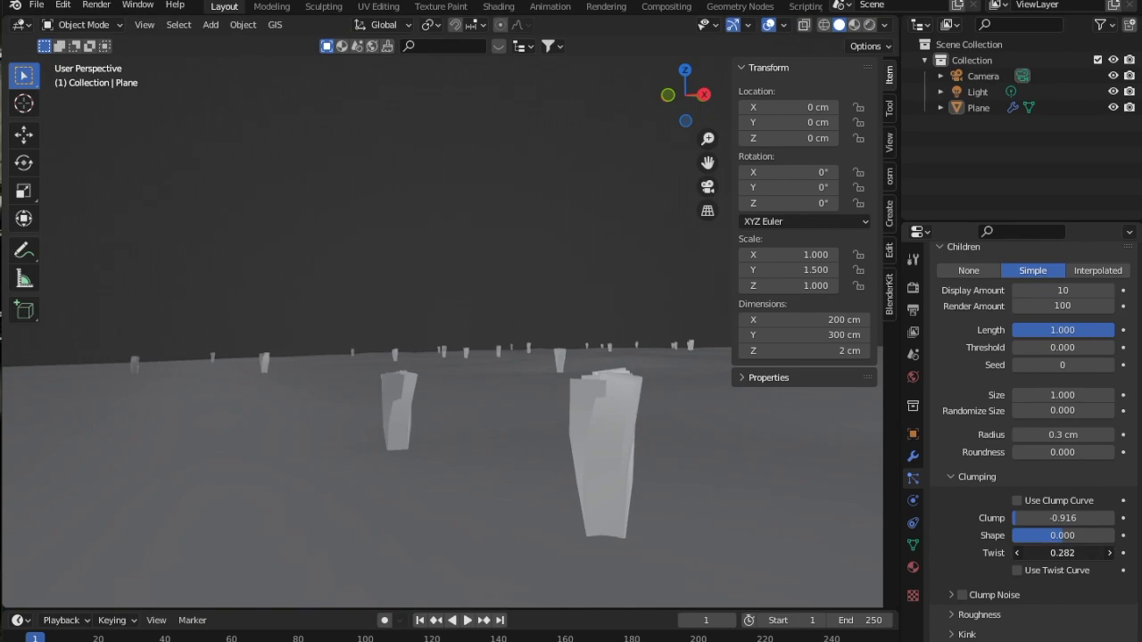
click(1051, 553)
text(0.3)
key(Return)
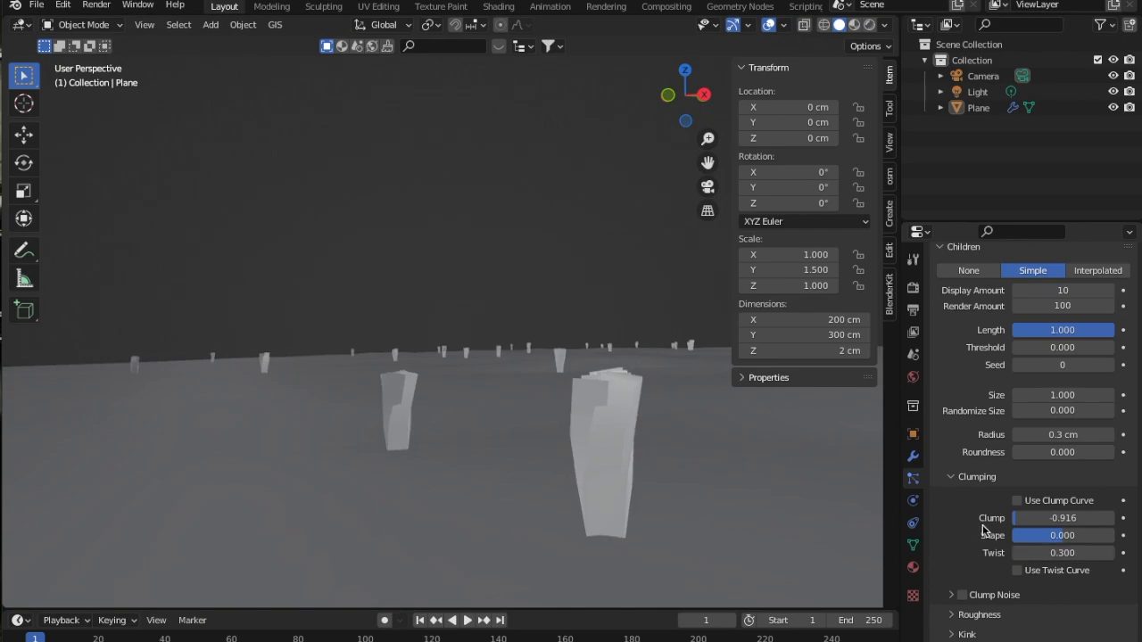
Set the Random roughness of the child hairs to 0.002
scroll(986, 532, down, 2)
scroll(986, 531, down, 2)
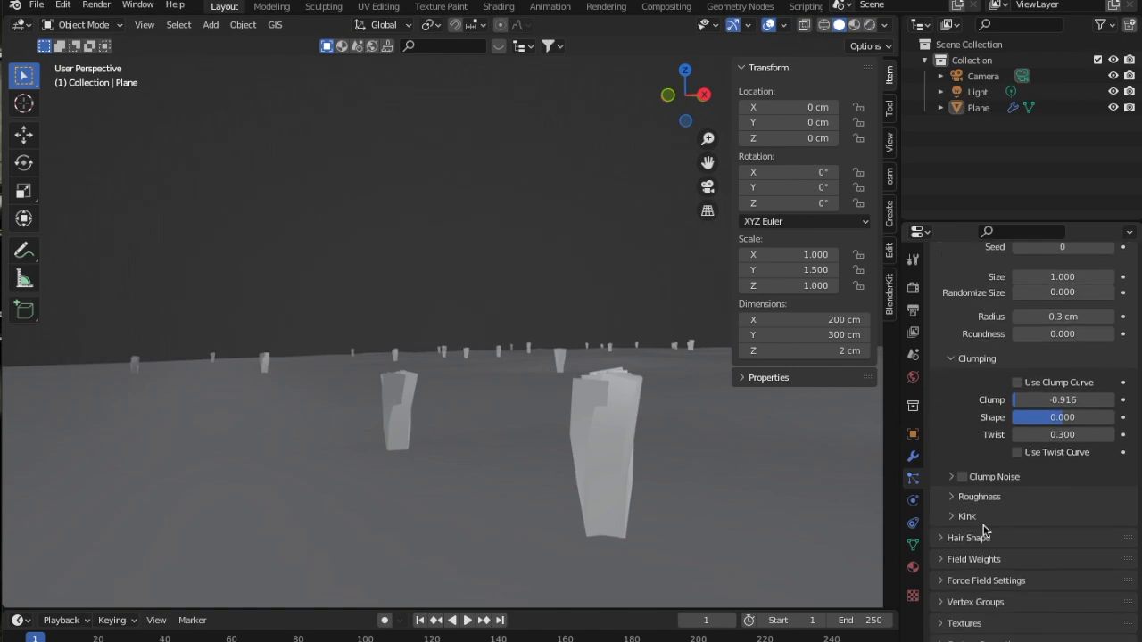
click(952, 497)
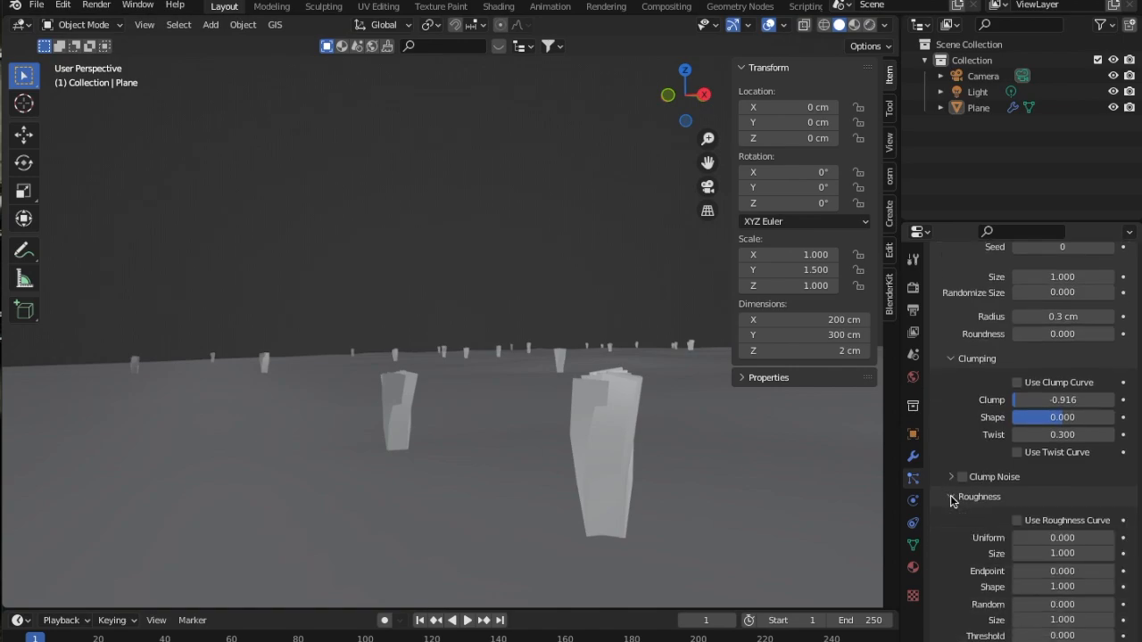
scroll(999, 492, down, 5)
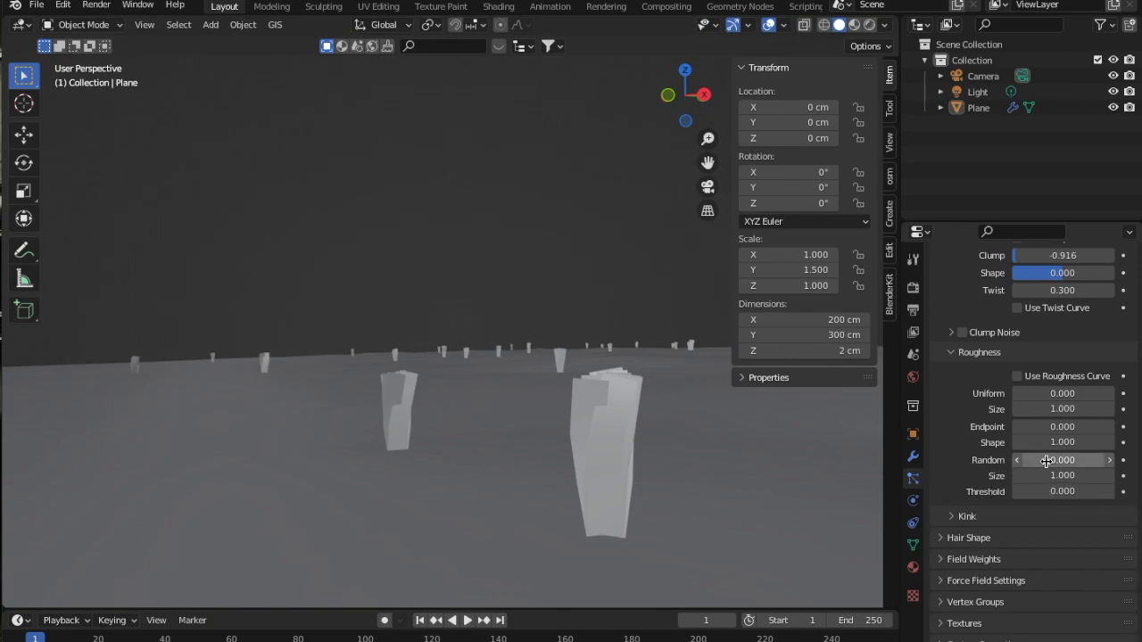
mouse_move(1059, 464)
mouse_down()
mouse_move(1080, 459)
mouse_move(1063, 460)
mouse_up()
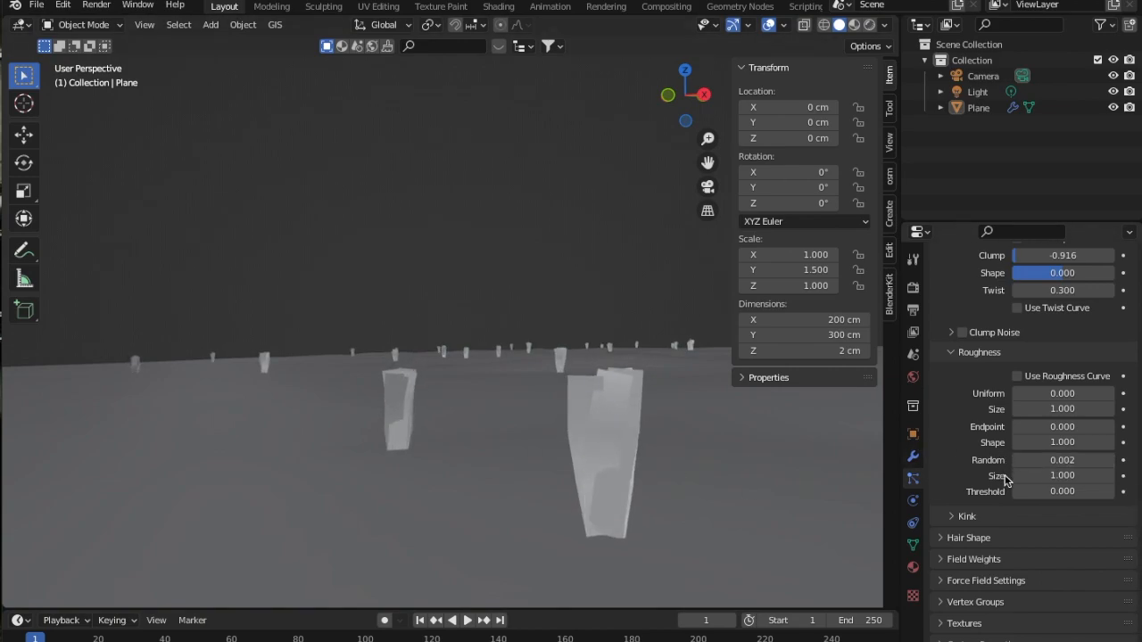
Set the children's kink type to Spiral with an amplitude of 0.02 cm
click(952, 517)
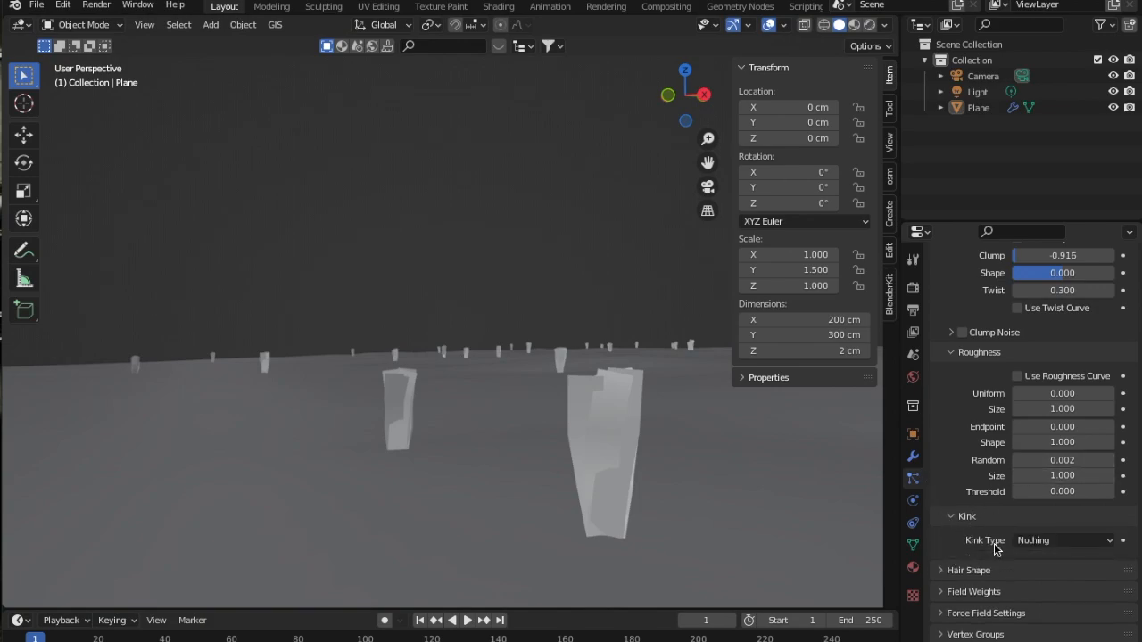
click(1071, 542)
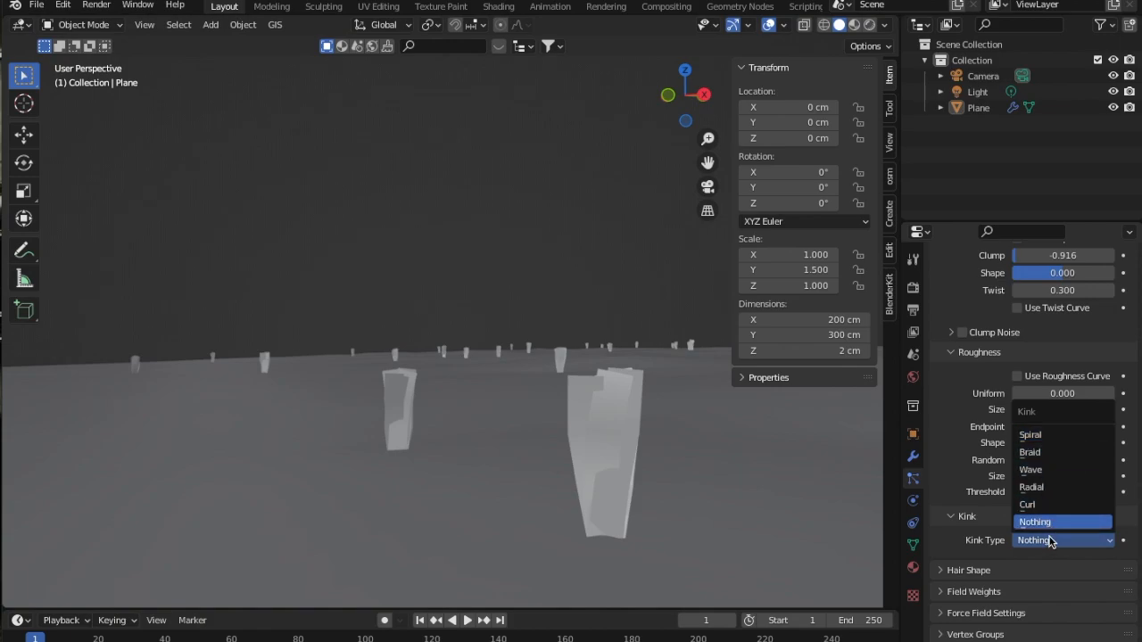
click(1046, 436)
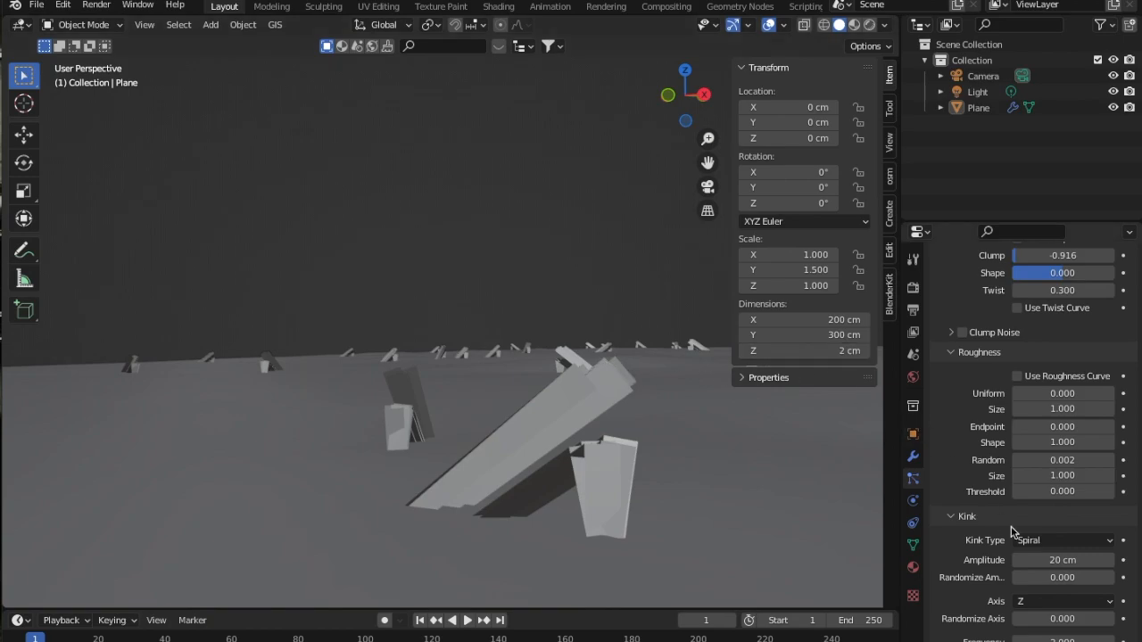
scroll(1042, 527, down, 5)
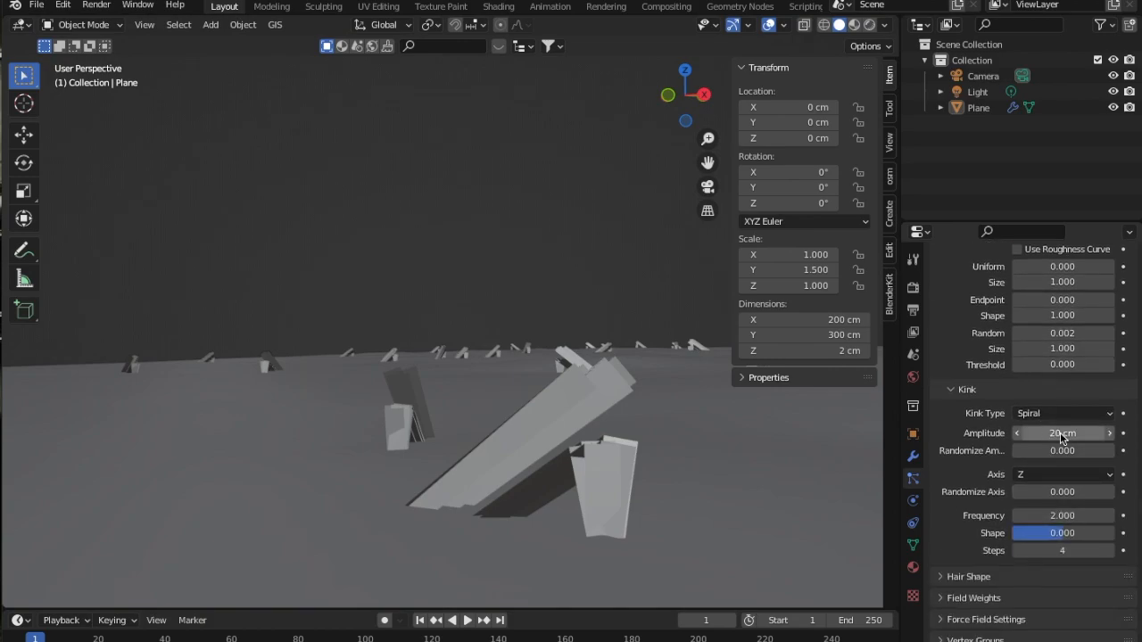
drag(1063, 394, 1030, 395)
click(1074, 393)
text(0.02)
key(Tab)
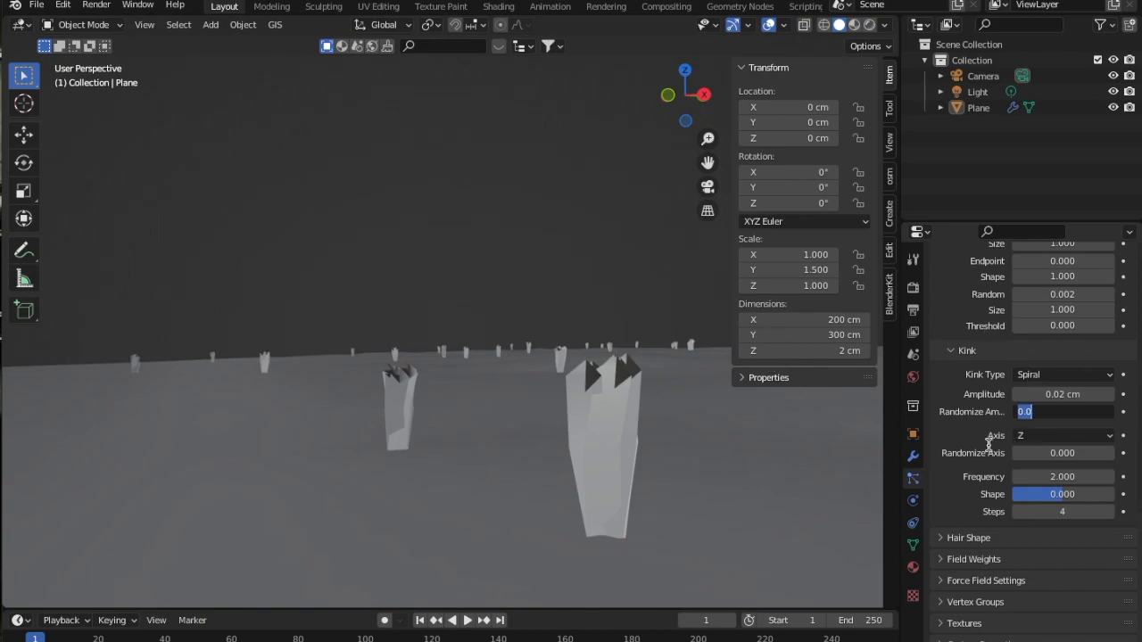
Set the spiral kink's Randomize Amplitude to 0.550 and Randomize Axis to 0.855
click(977, 418)
drag(1039, 413, 1080, 428)
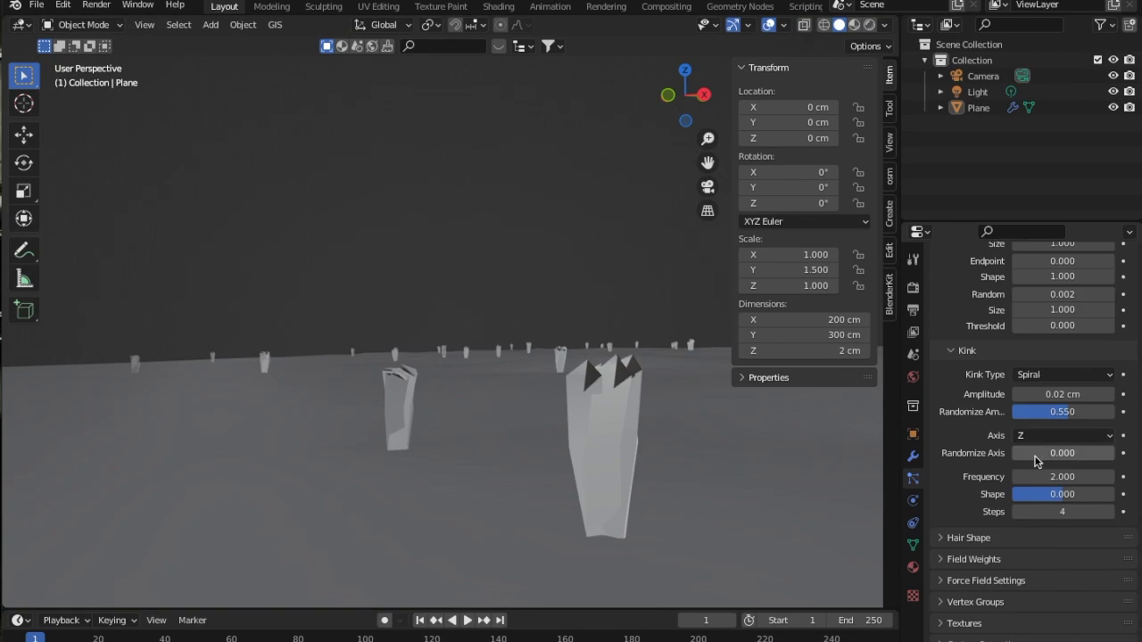
drag(1028, 446, 1099, 453)
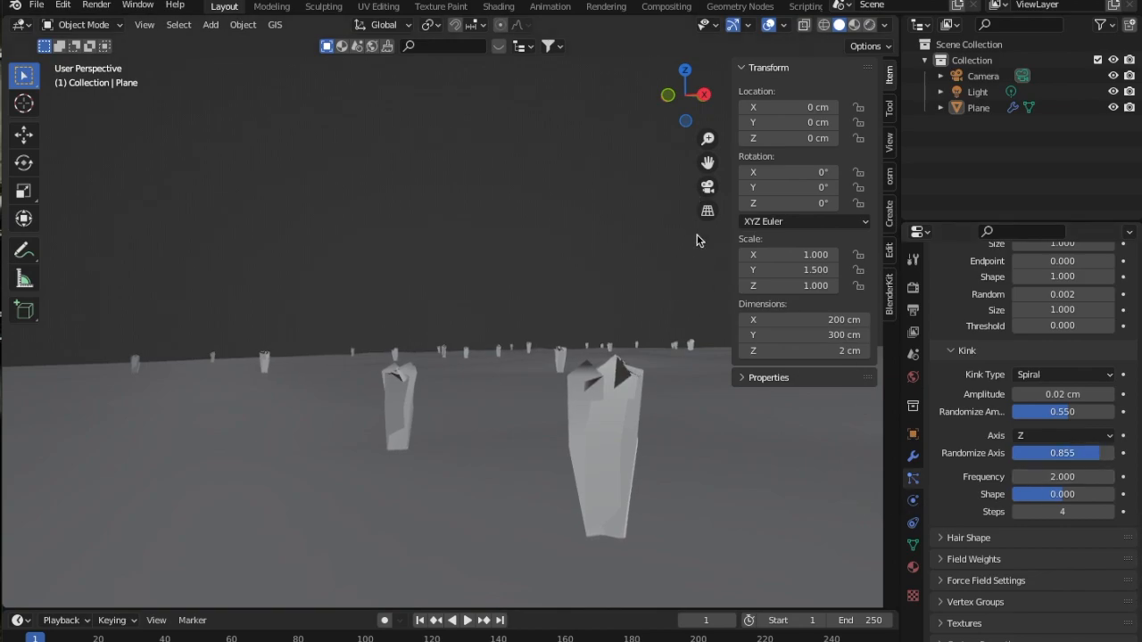
Save the carpet scene to the Desktop folder as untitled.blend
drag(687, 114, 673, 170)
scroll(605, 394, down, 5)
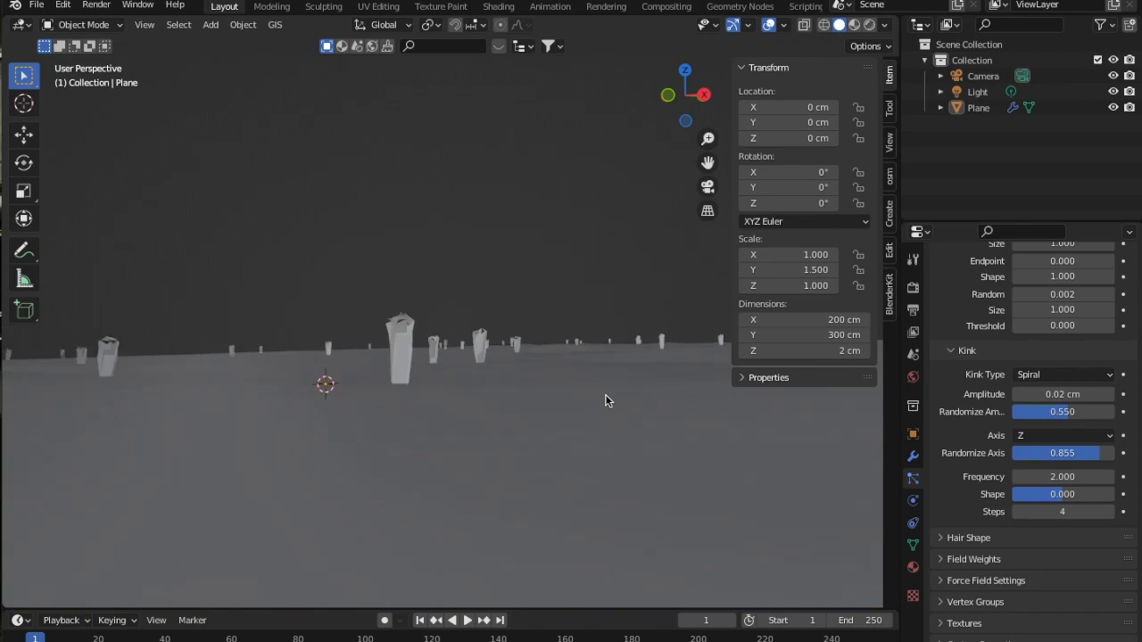
drag(673, 117, 677, 130)
scroll(623, 277, down, 5)
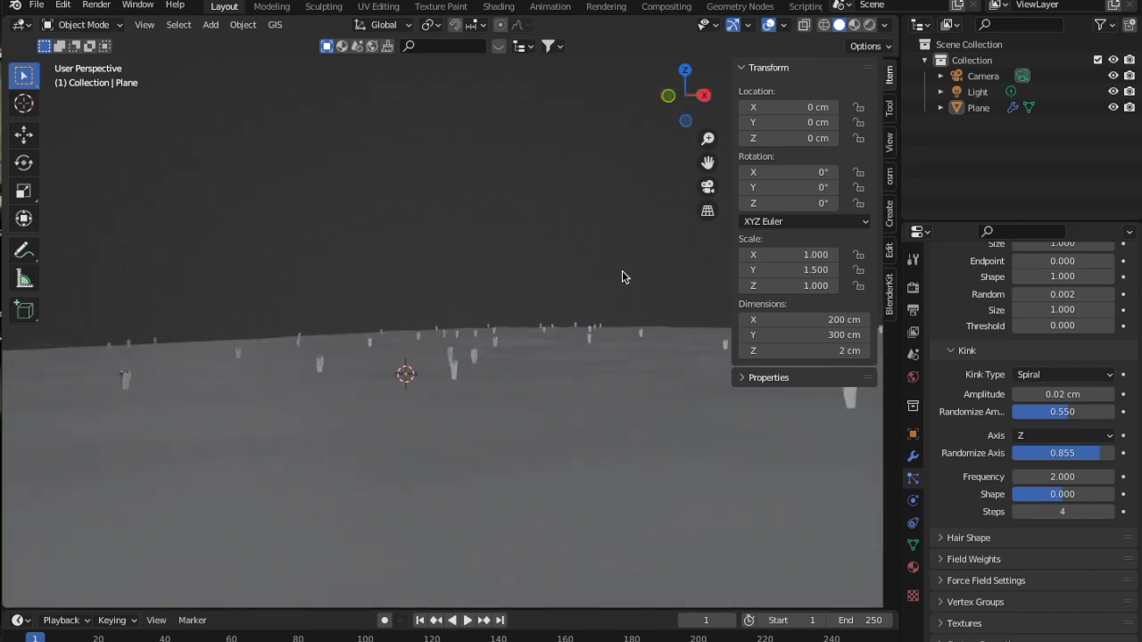
key(super+s)
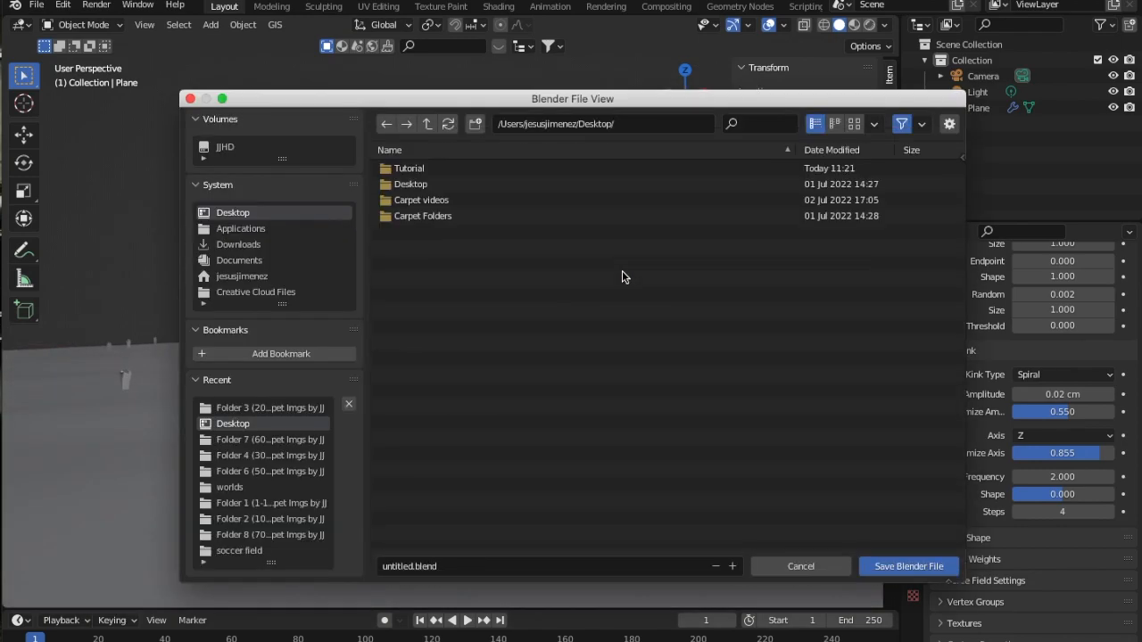
click(908, 567)
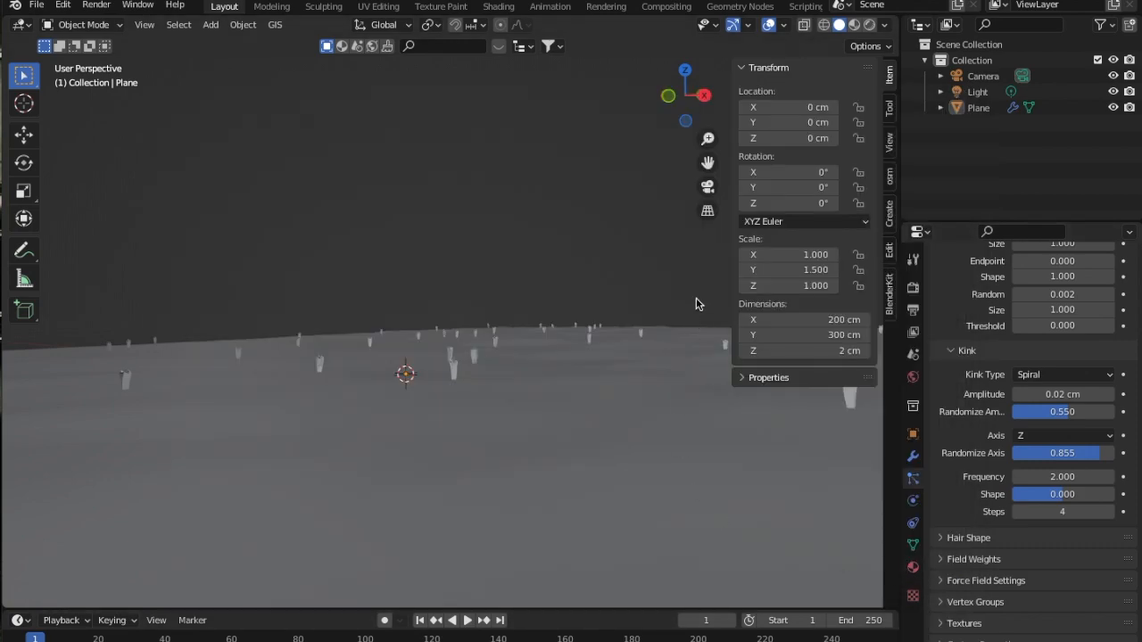
Switch to the Shading workspace and display its 3D viewport in Solid shading
scroll(552, 413, down, 2)
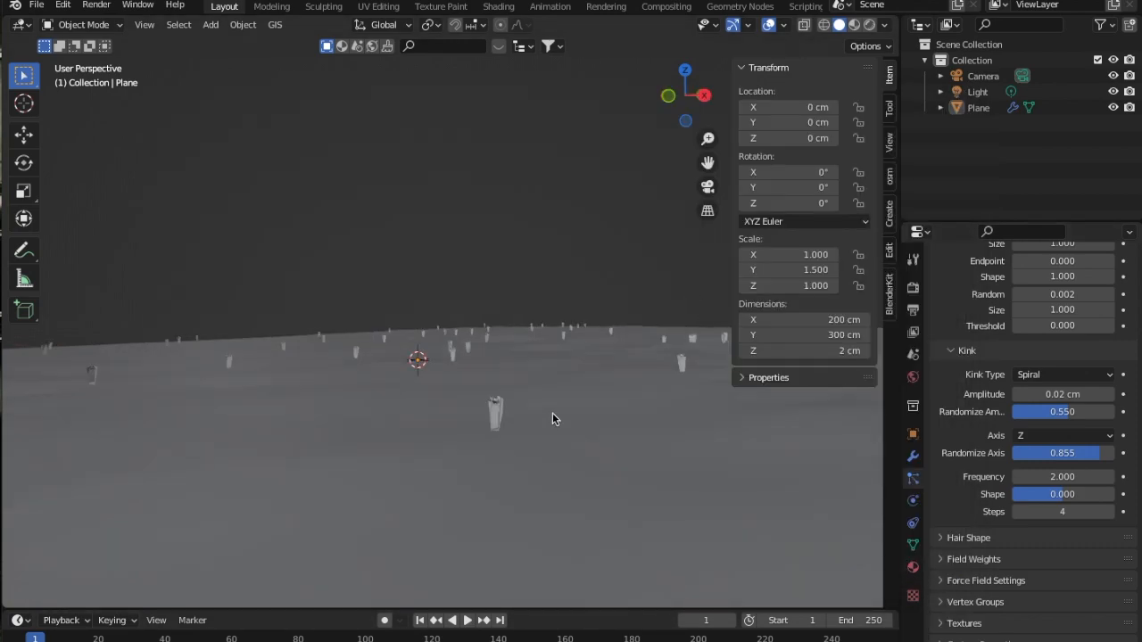
drag(707, 164, 676, 117)
scroll(585, 383, down, 2)
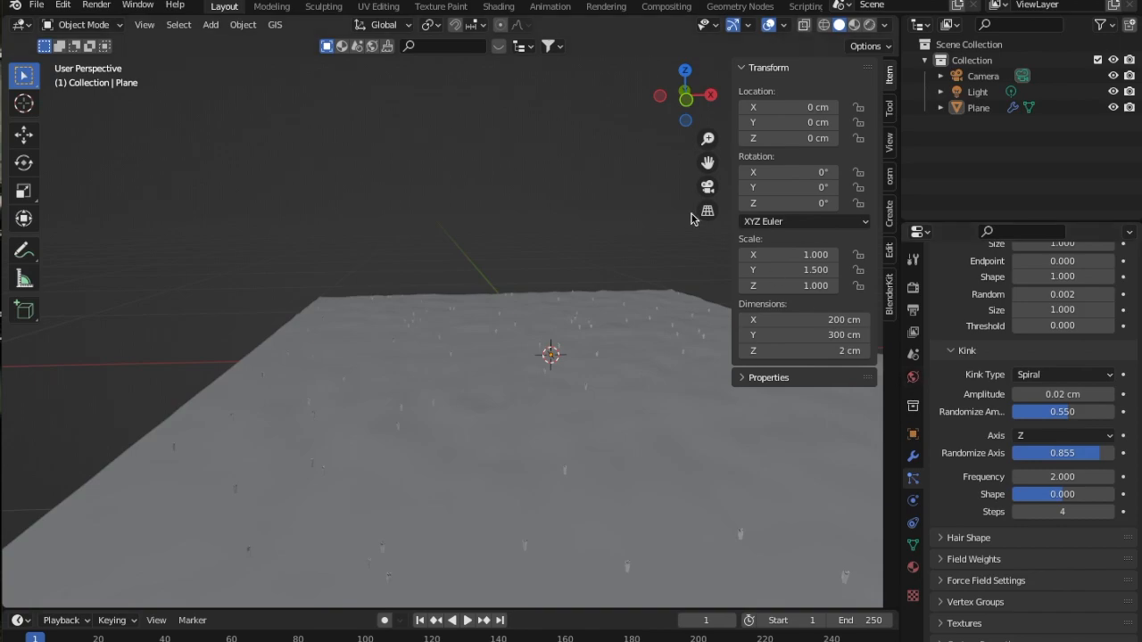
click(499, 7)
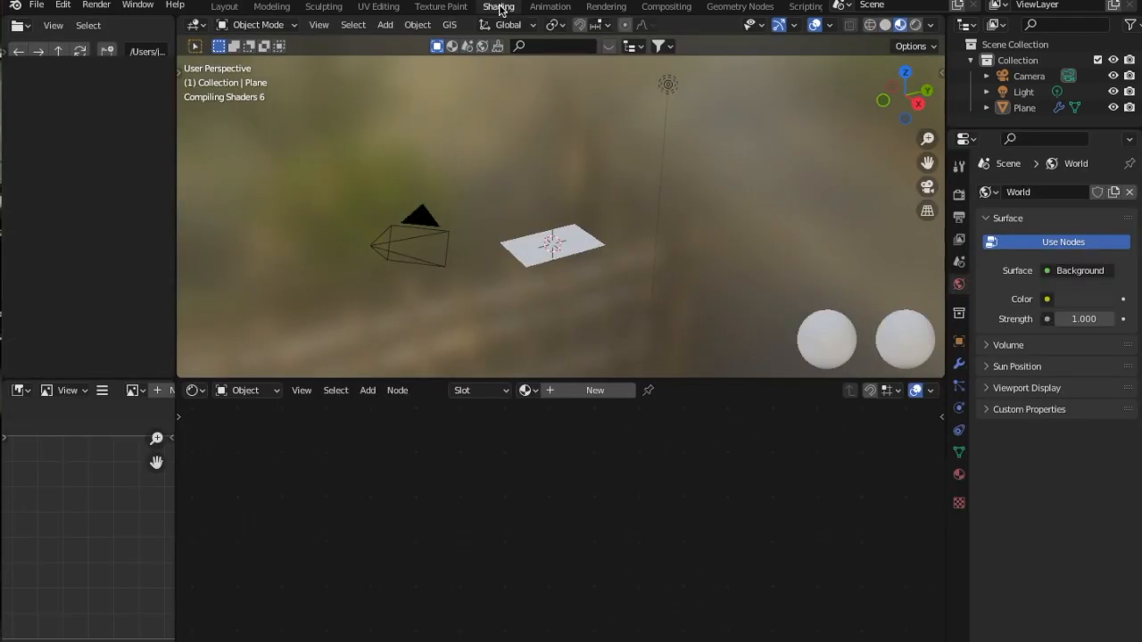
click(885, 25)
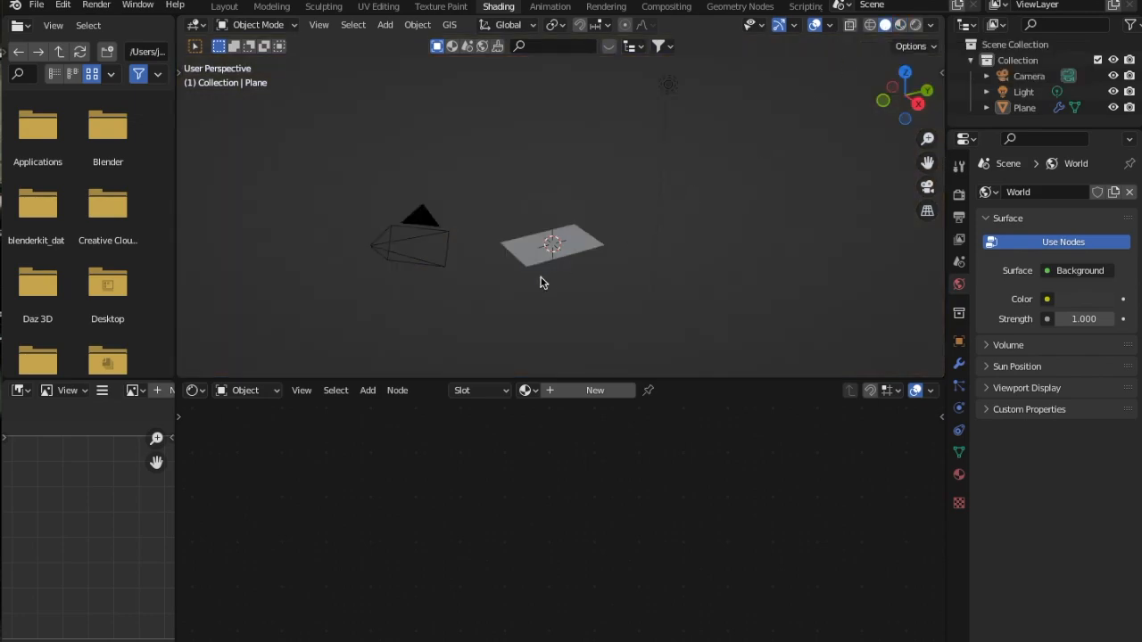
Create a new material for the carpet plane and name it Carpet
scroll(540, 281, up, 3)
drag(927, 163, 942, 66)
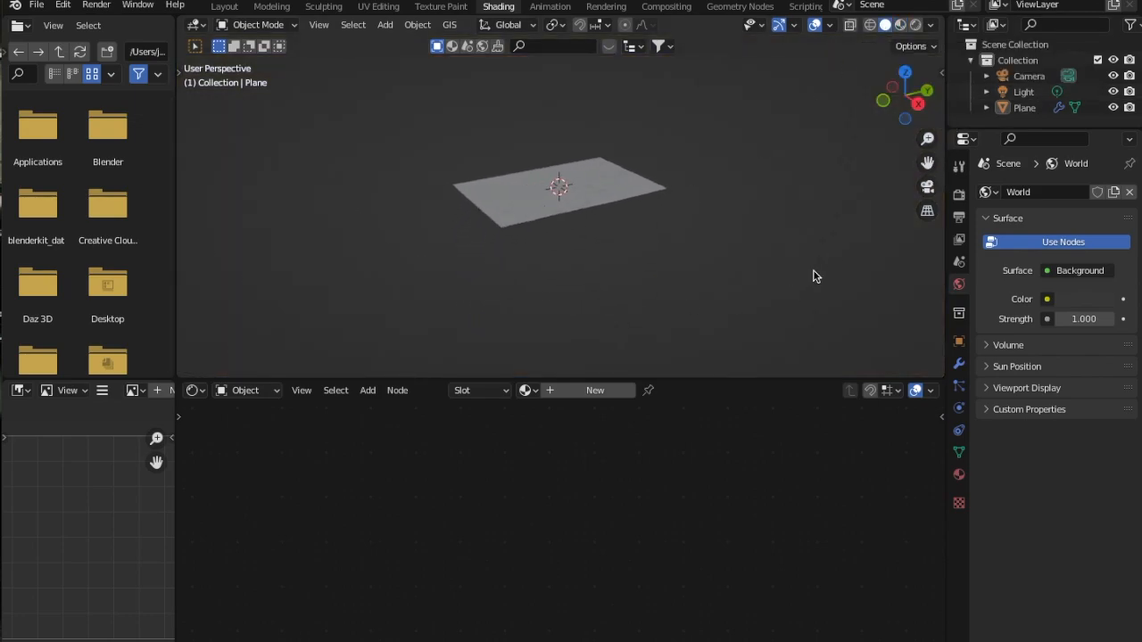
scroll(706, 334, up, 3)
scroll(699, 341, up, 2)
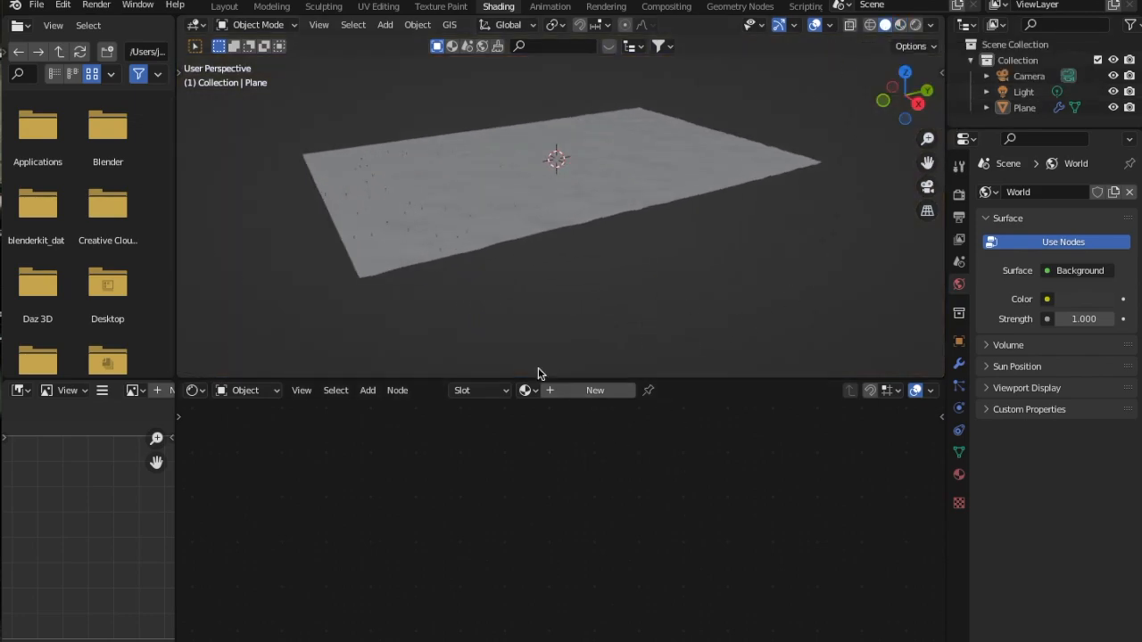
click(493, 227)
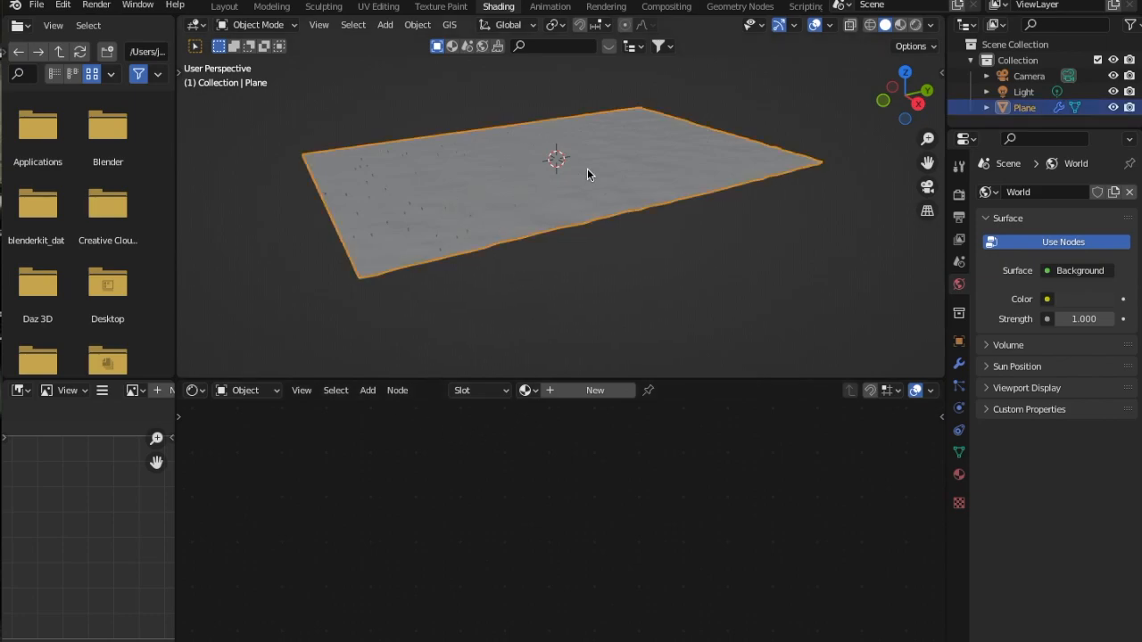
click(620, 390)
click(624, 390)
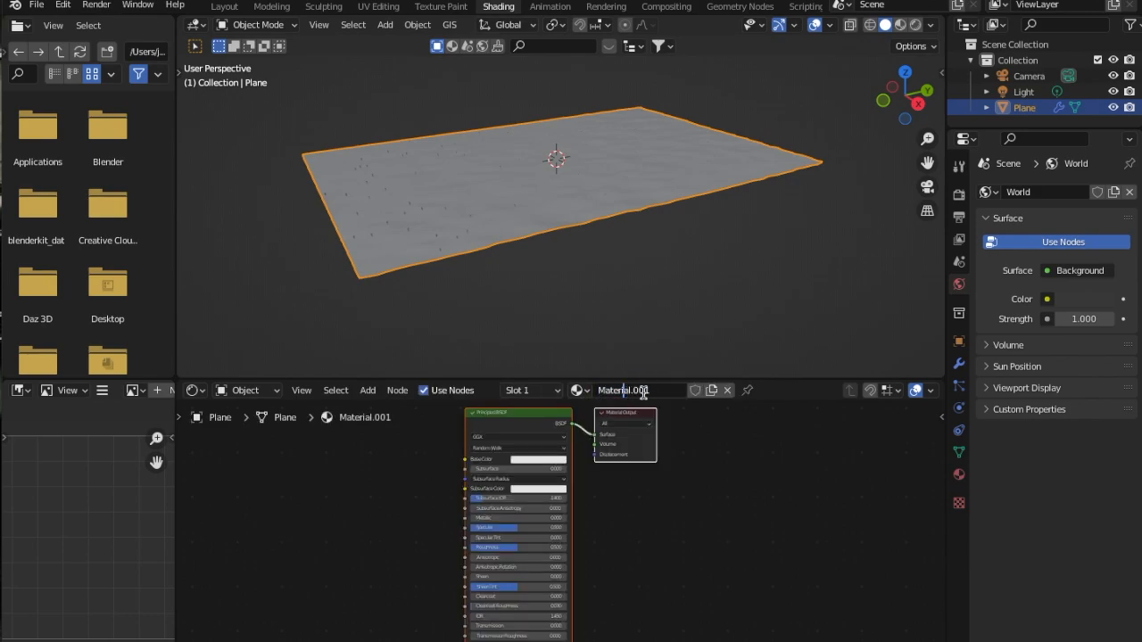
text(carpet)
key(Return)
Enlarge the node editor and add an Image Texture node beside the Carpet material's Principled BSDF
drag(656, 379, 658, 166)
scroll(387, 306, up, 1)
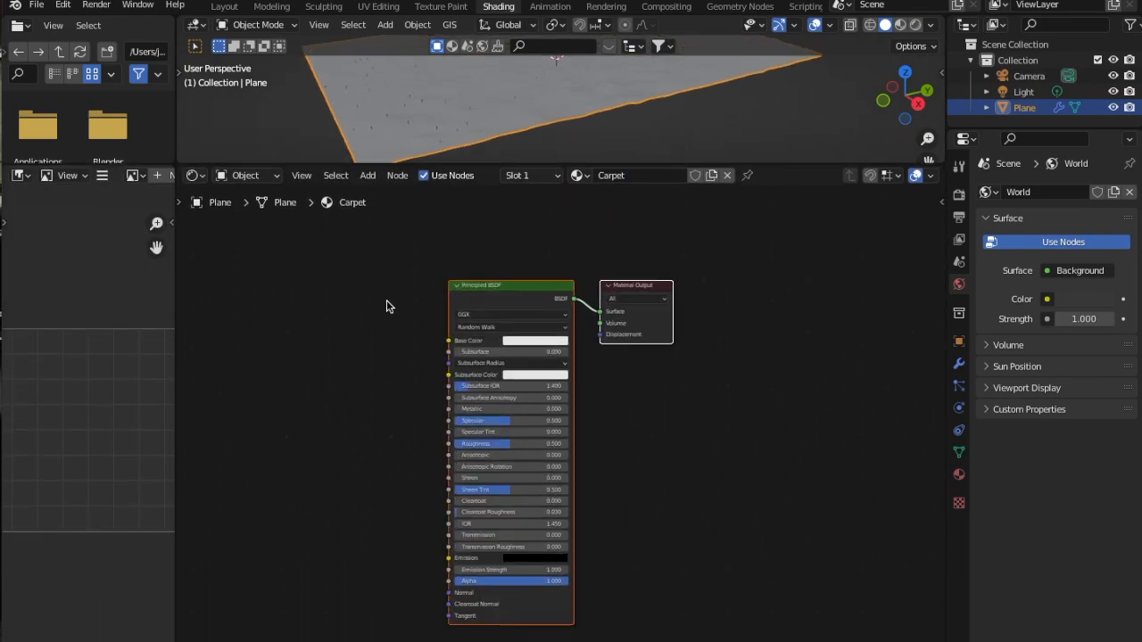
key(shift+a)
click(336, 315)
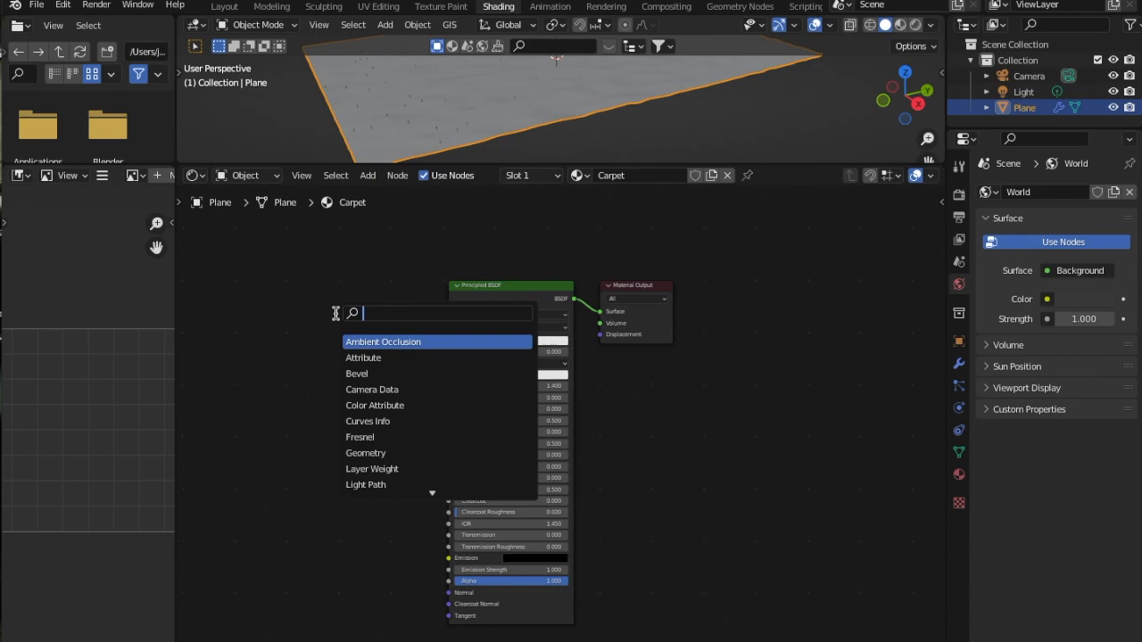
text(image)
key(Return)
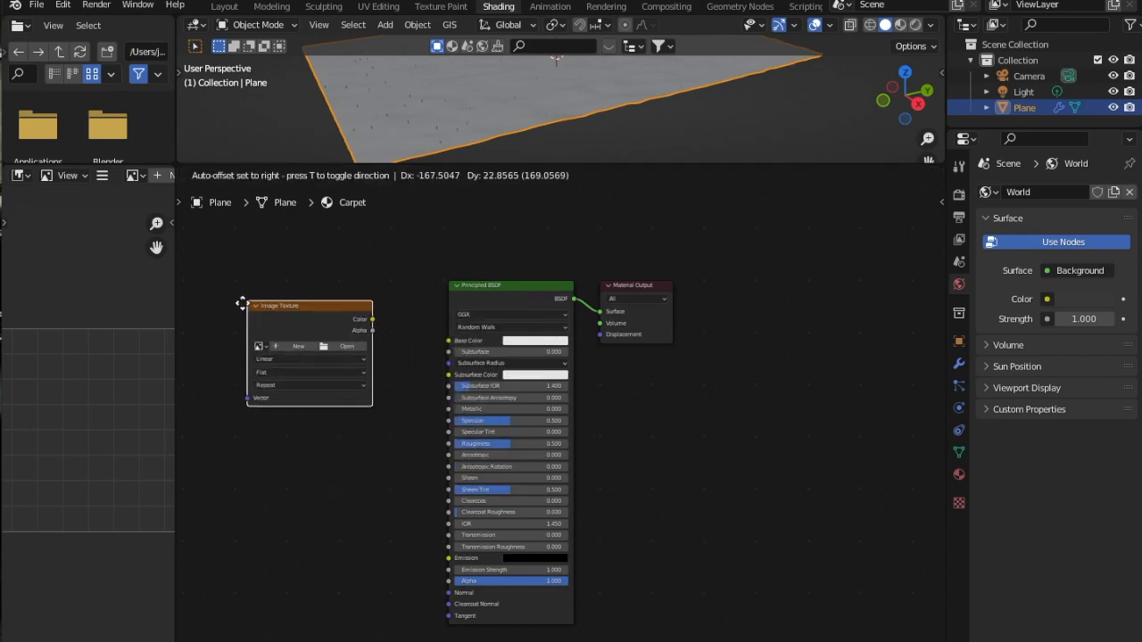
click(236, 305)
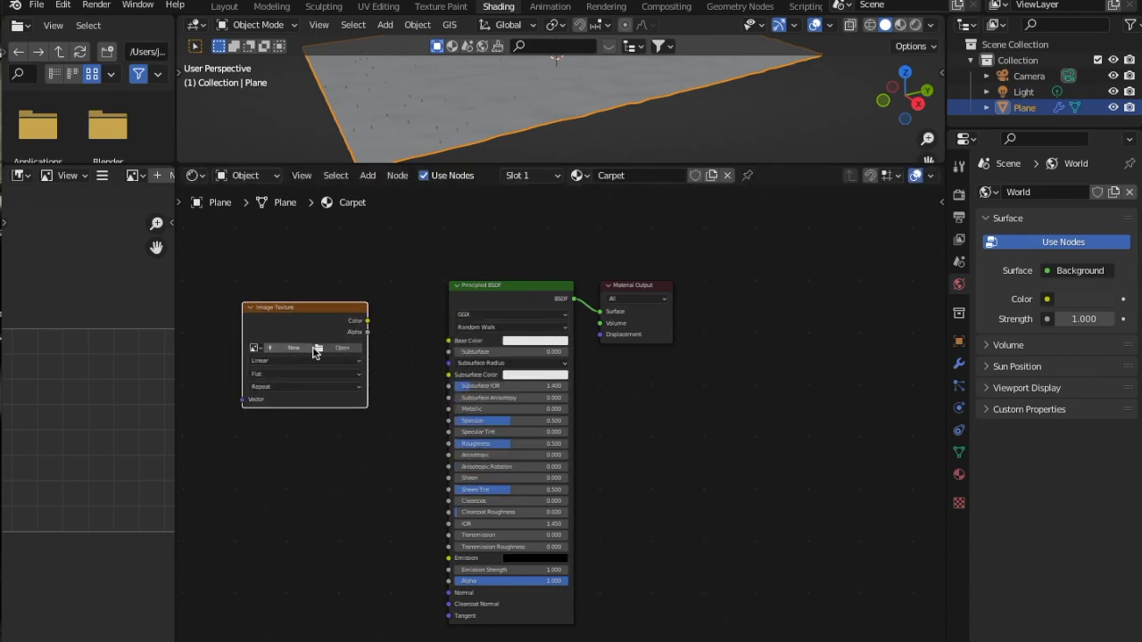
Load 3472.png from the Folder 4 (3001-4000) carpet images into the Image Texture and connect its Color to Base Color
click(344, 349)
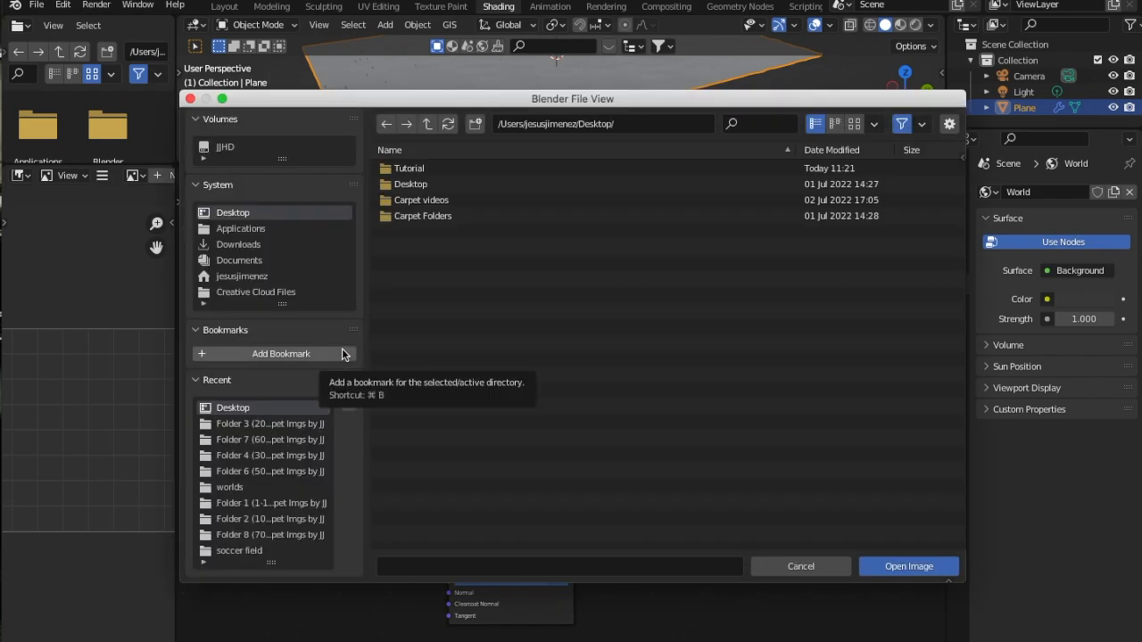
double_click(417, 217)
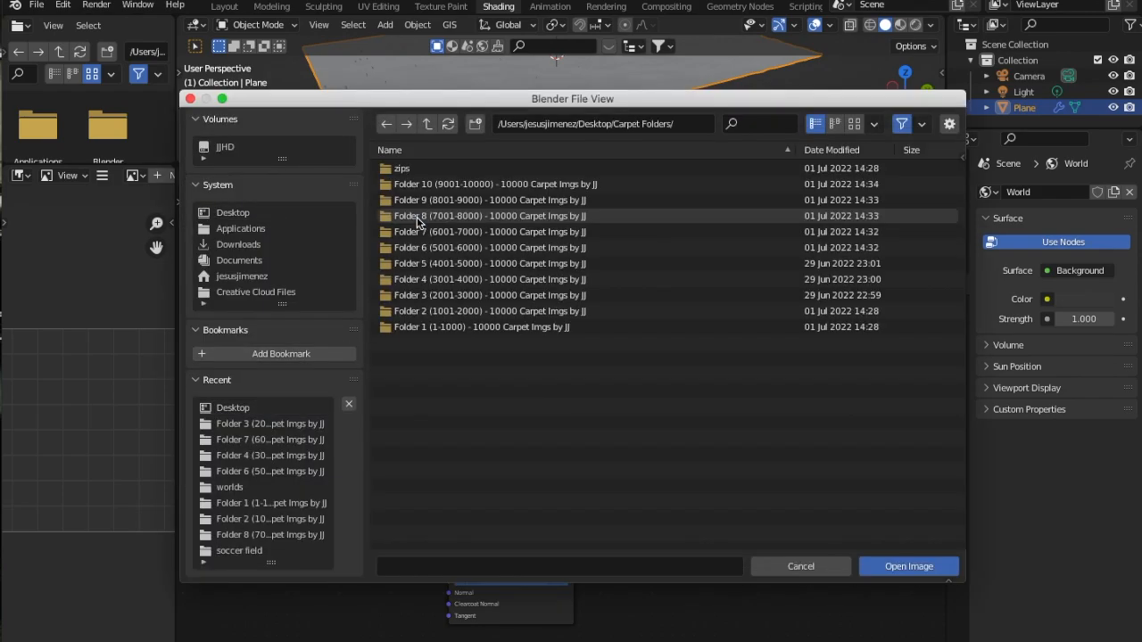
double_click(449, 282)
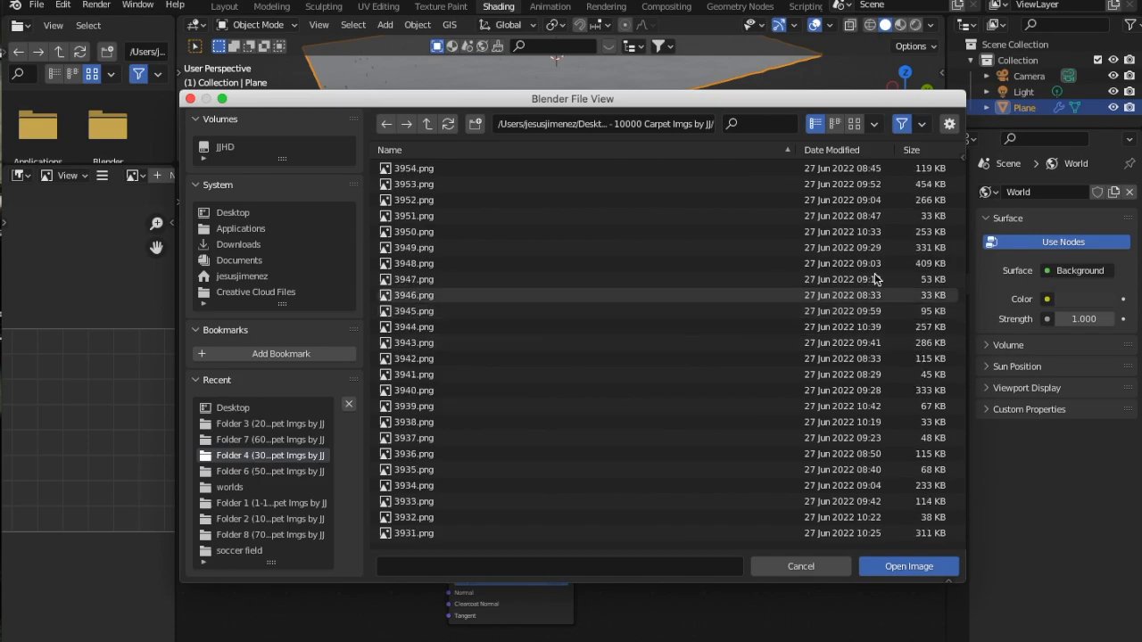
scroll(422, 419, down, 20)
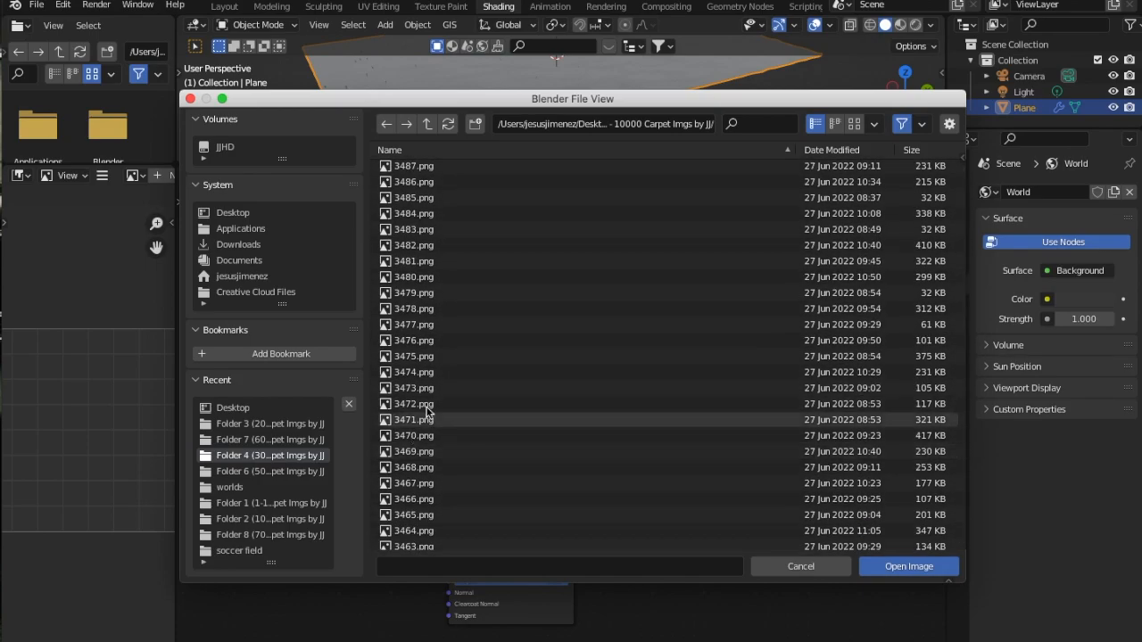
click(420, 404)
click(929, 568)
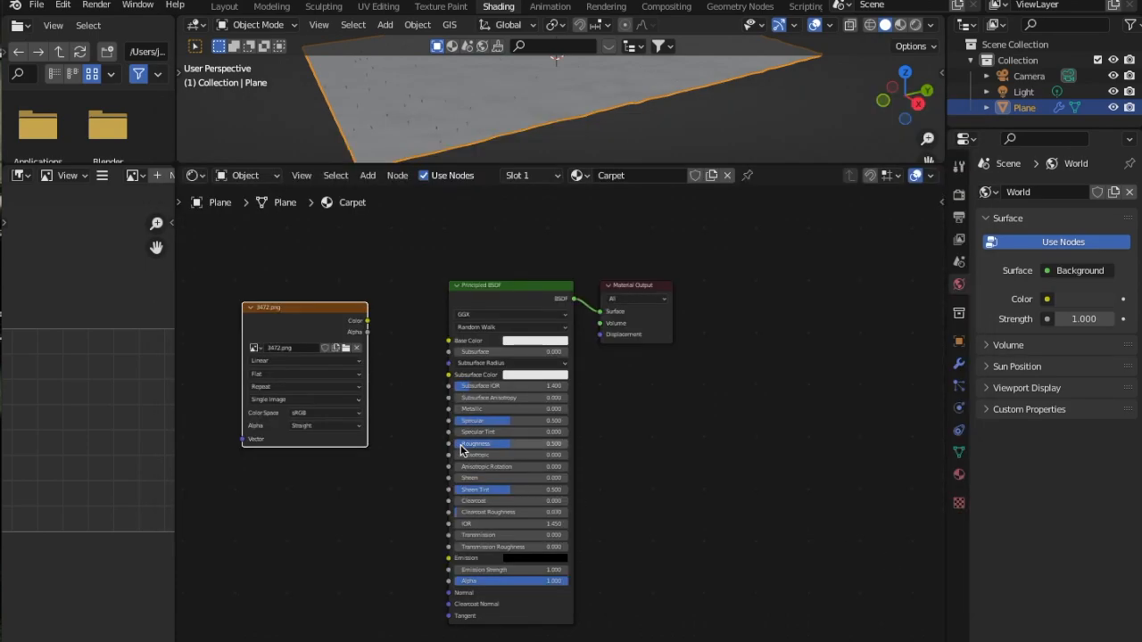
scroll(461, 449, up, 1)
drag(336, 304, 434, 331)
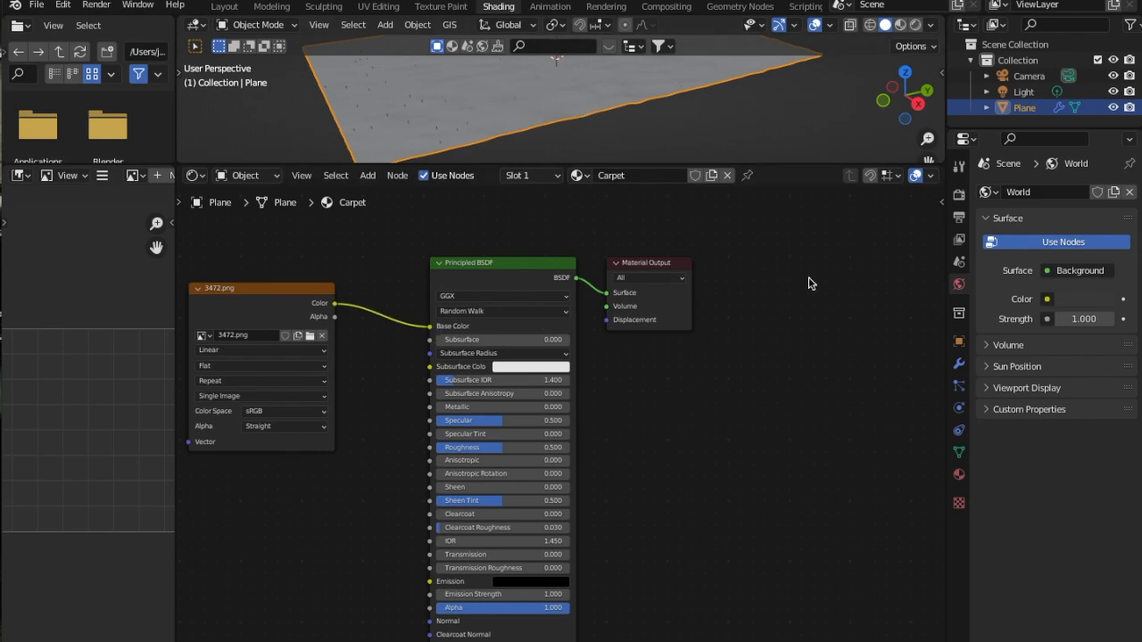
Set the Principled BSDF's Clearcoat to 0.114 and Roughness to 0.845
drag(938, 264, 950, 371)
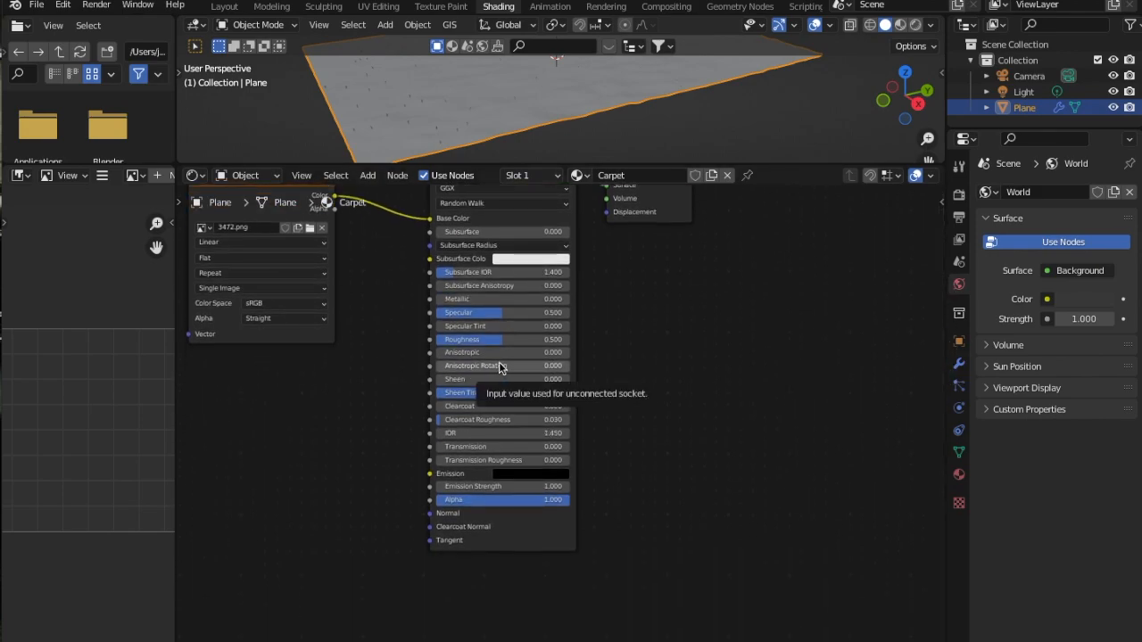
drag(498, 343, 460, 343)
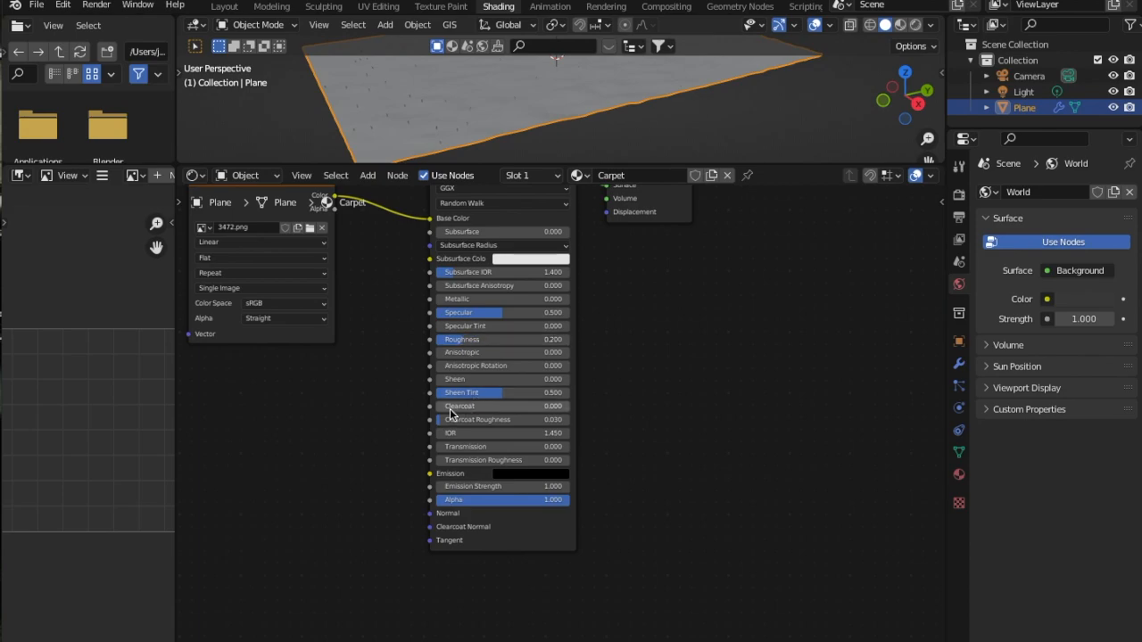
drag(452, 409, 477, 410)
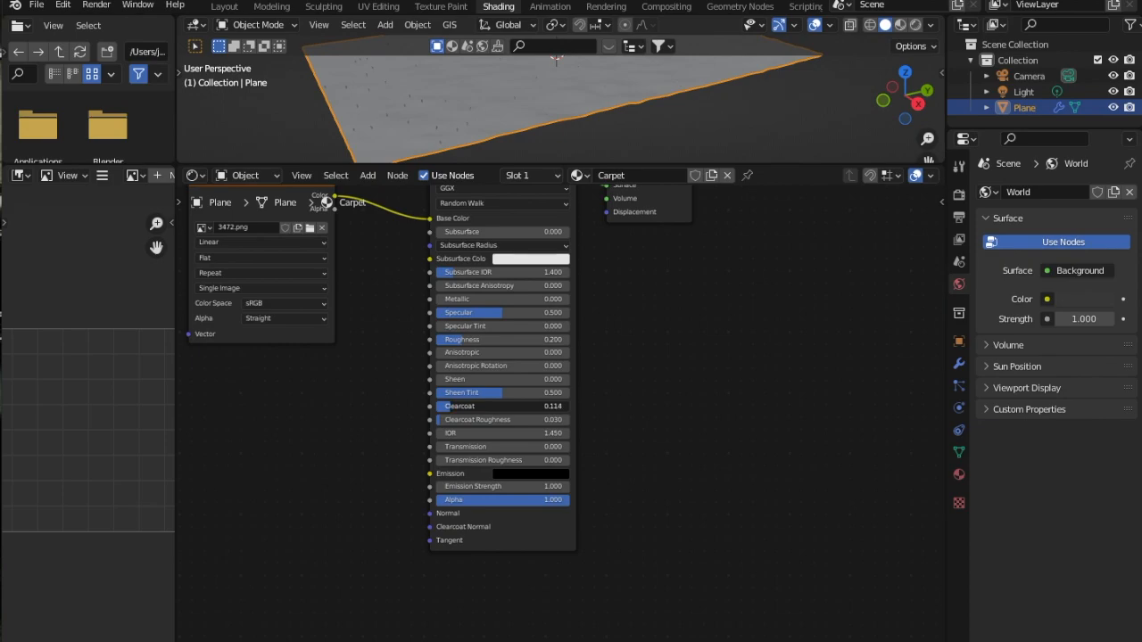
drag(464, 339, 556, 339)
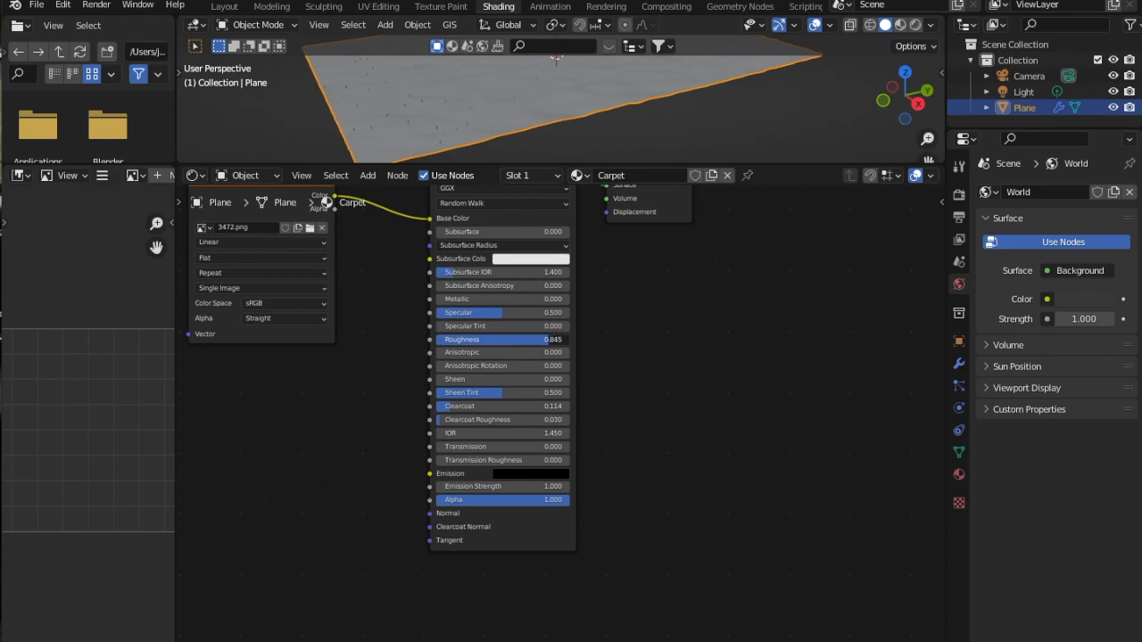
Return to the Layout workspace and view the textured carpet in Material Preview shading
drag(616, 166, 622, 503)
scroll(580, 226, up, 3)
scroll(580, 225, down, 2)
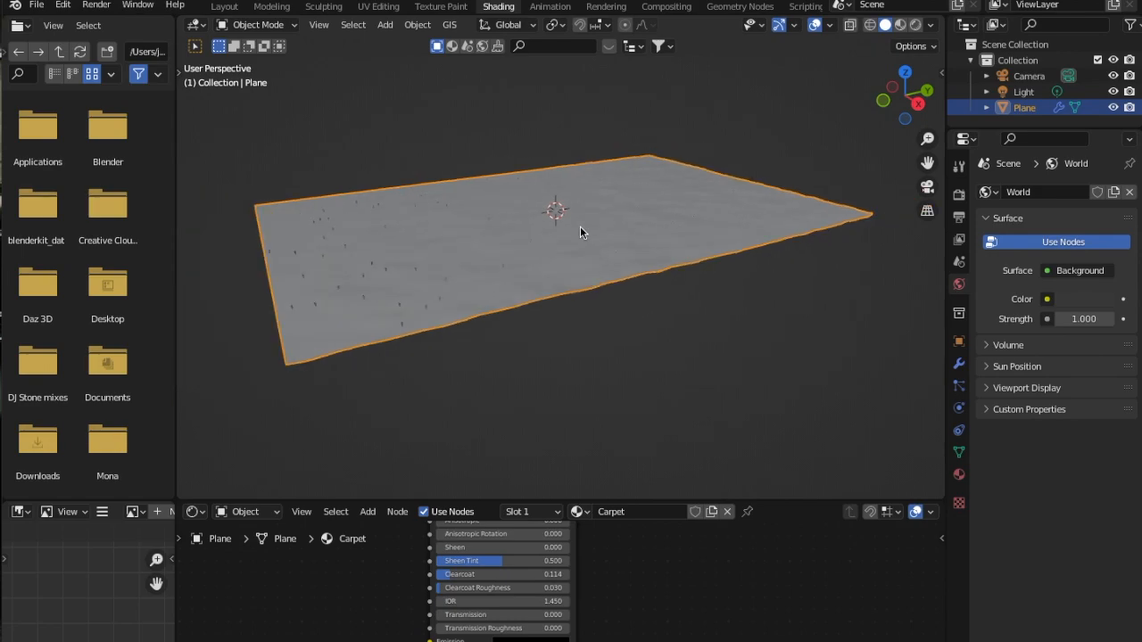
click(226, 7)
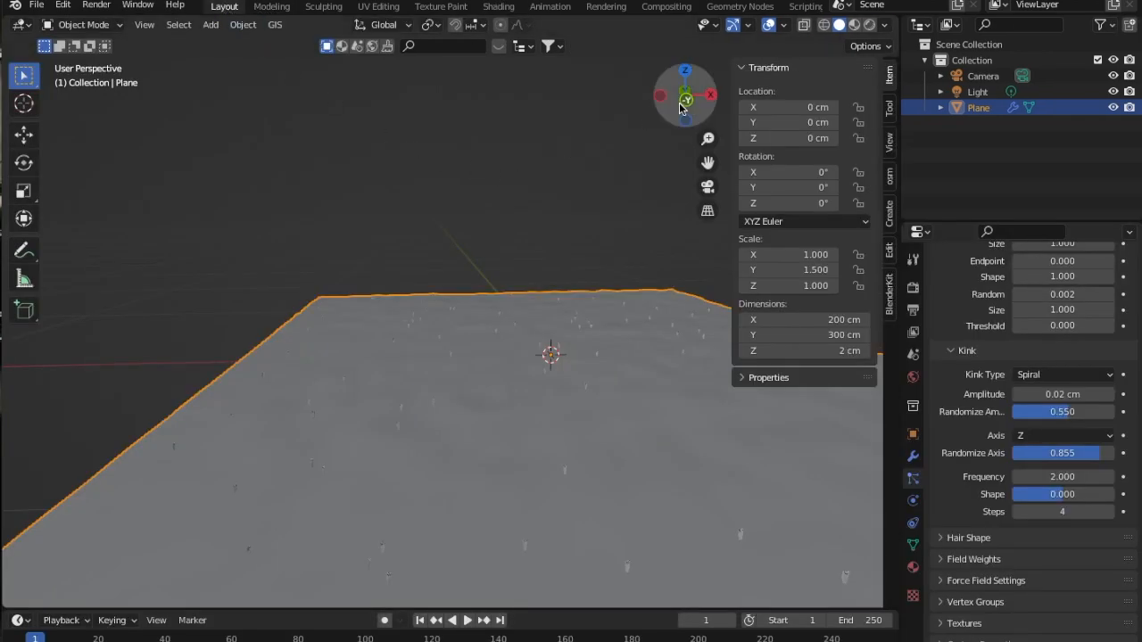
mouse_move(697, 107)
mouse_down()
mouse_move(683, 105)
mouse_move(696, 108)
mouse_up()
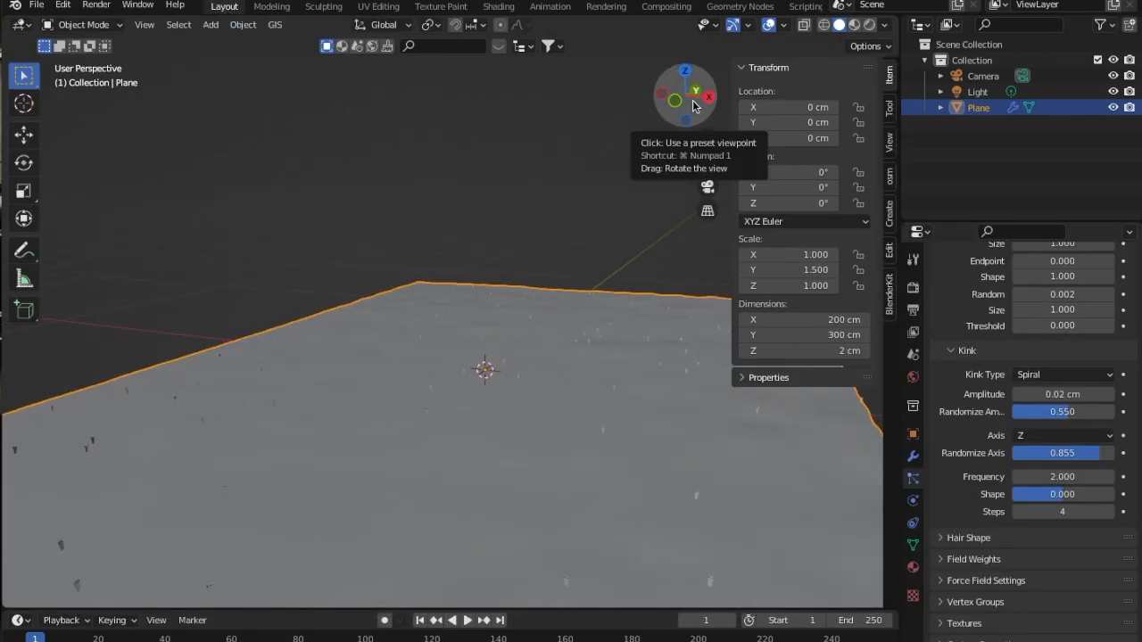
click(854, 26)
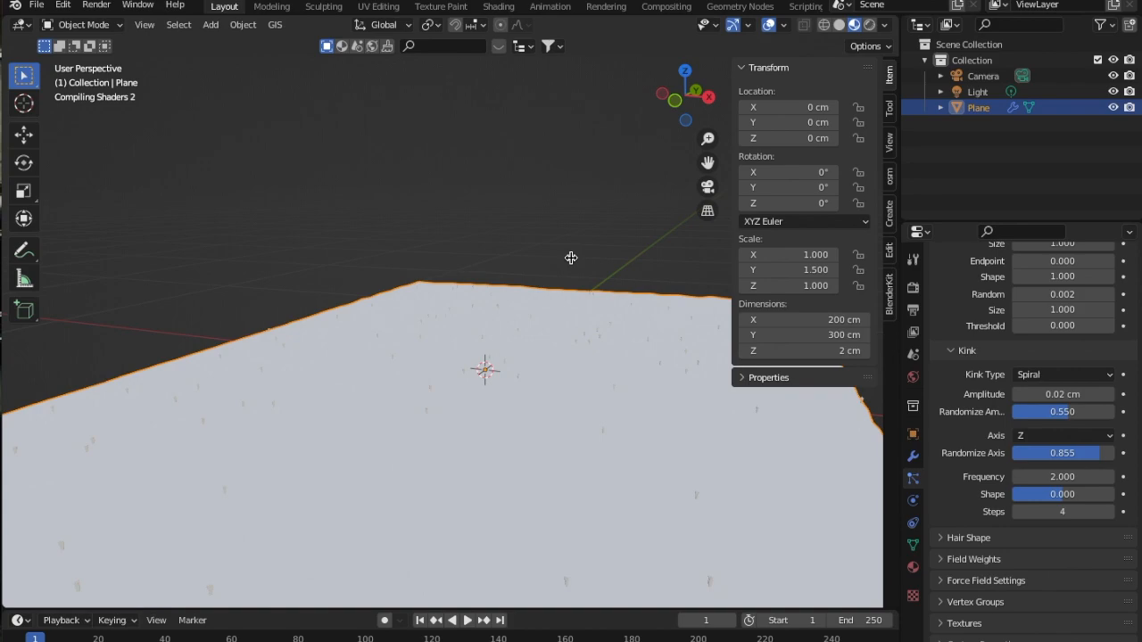
scroll(571, 258, down, 1)
scroll(571, 258, down, 1)
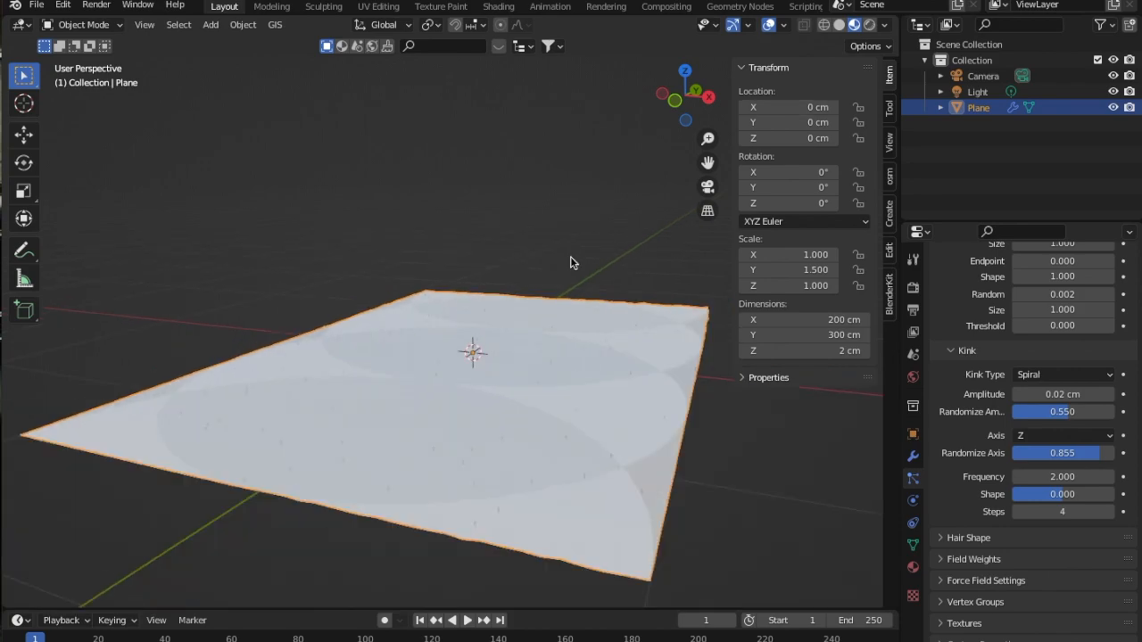
drag(681, 100, 537, 181)
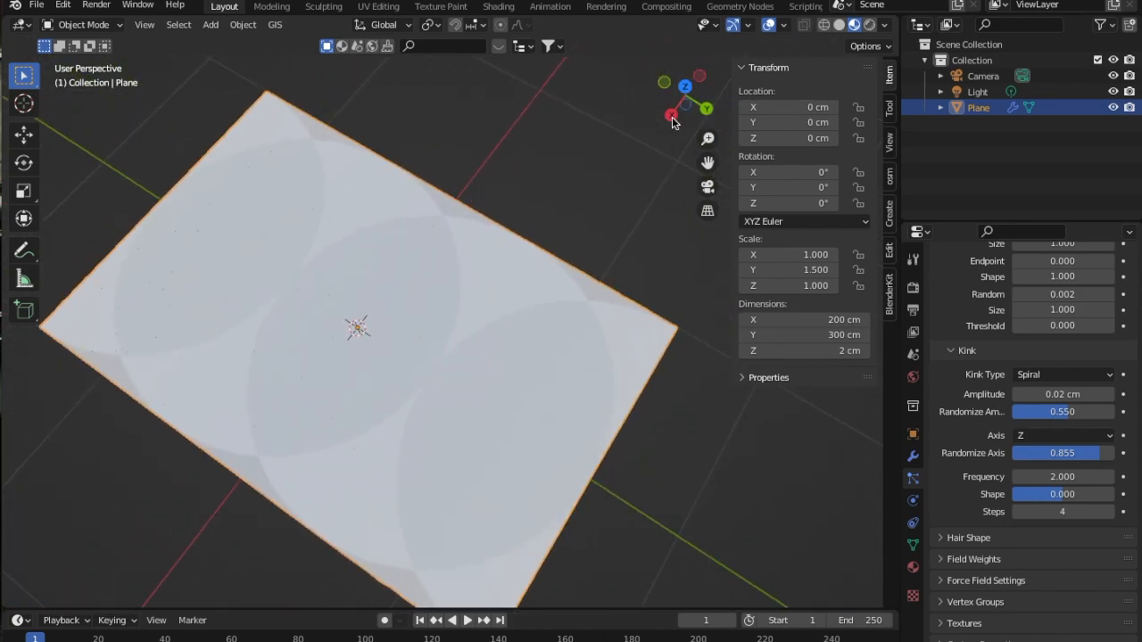
drag(688, 107, 693, 37)
drag(708, 162, 735, 140)
scroll(513, 369, up, 2)
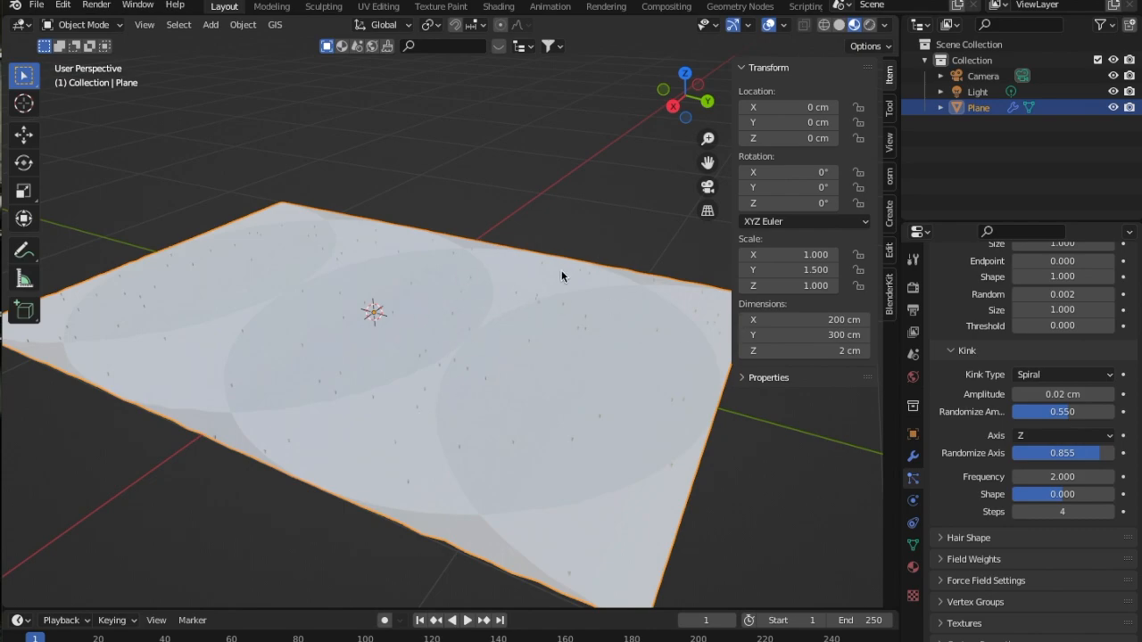
Replace the Base Color image with 4000.png in the Carpet material's properties
click(912, 569)
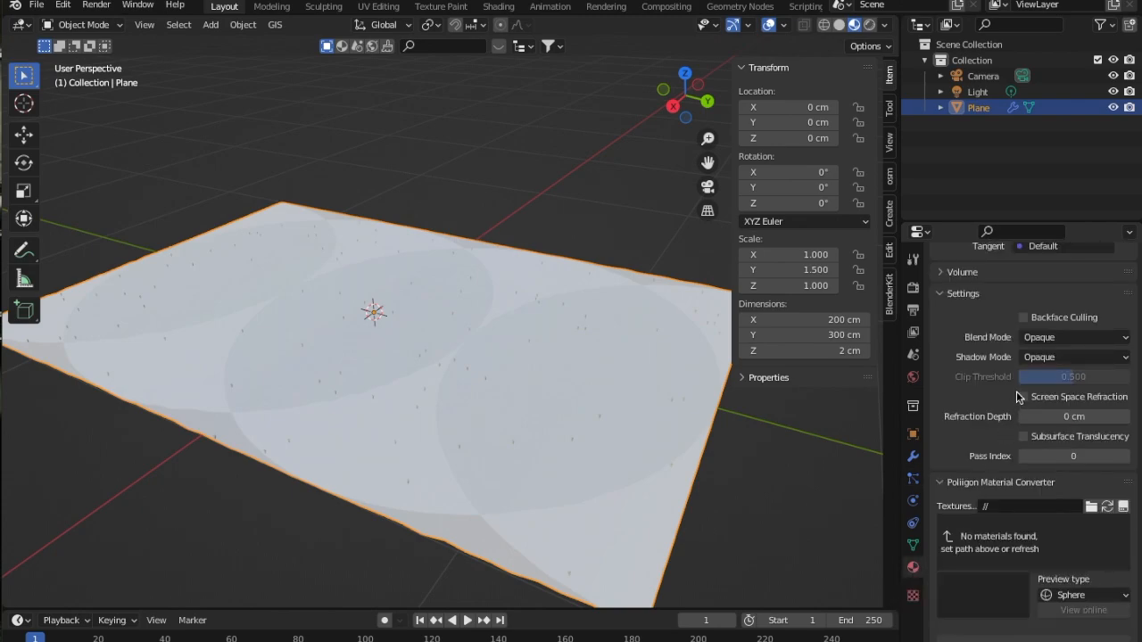
scroll(1060, 412, up, 15)
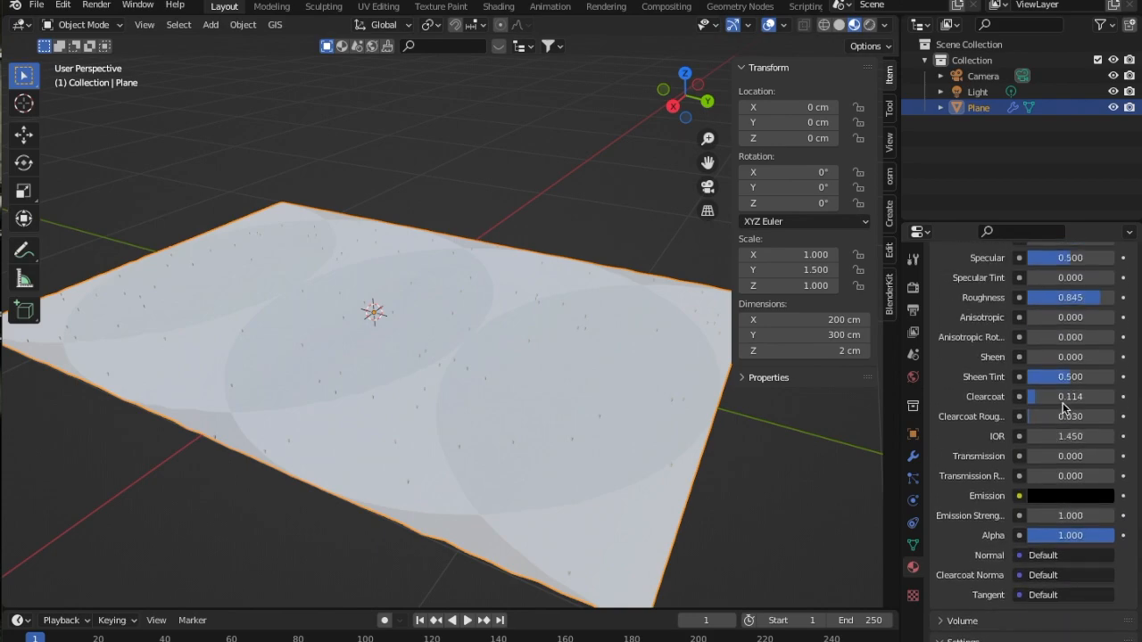
scroll(1060, 408, up, 4)
scroll(1044, 395, down, 2)
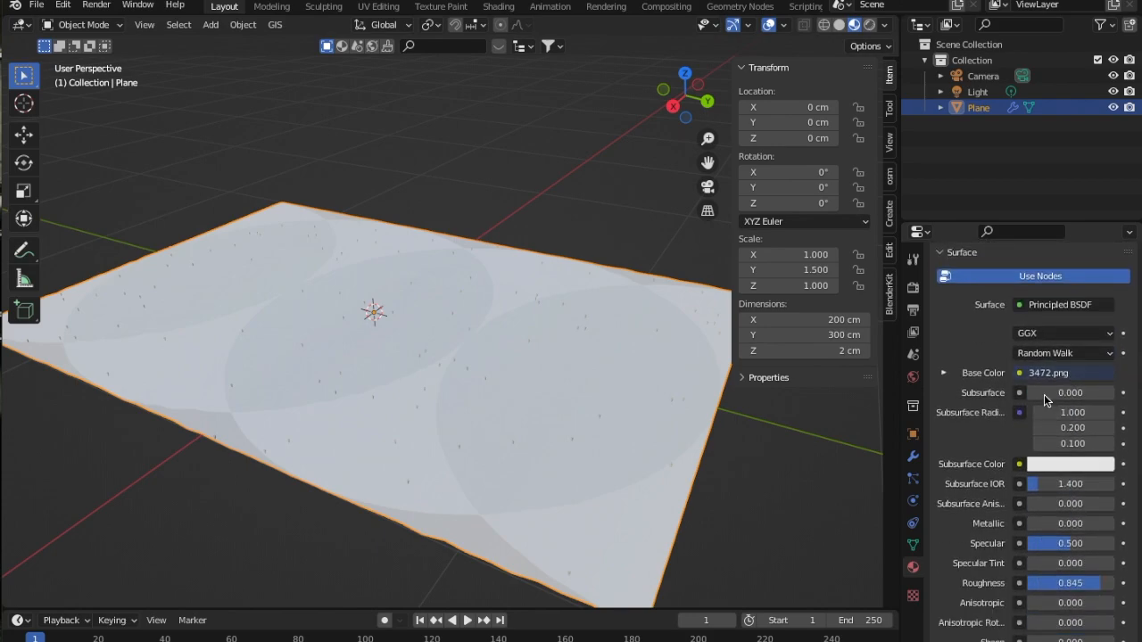
click(943, 373)
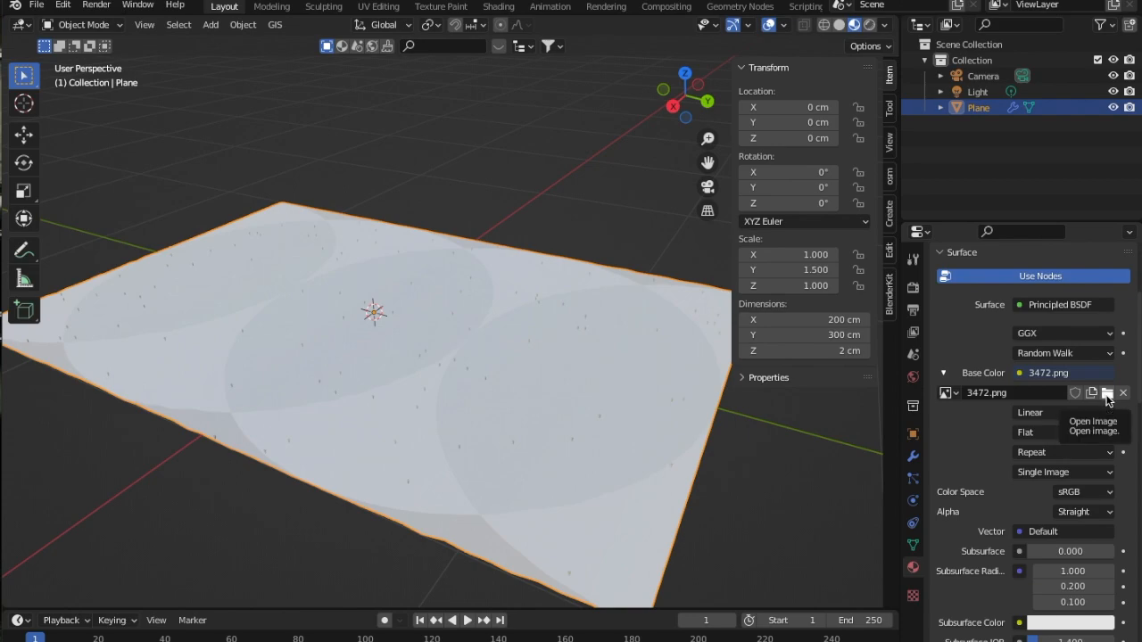
click(1107, 394)
click(473, 169)
click(906, 567)
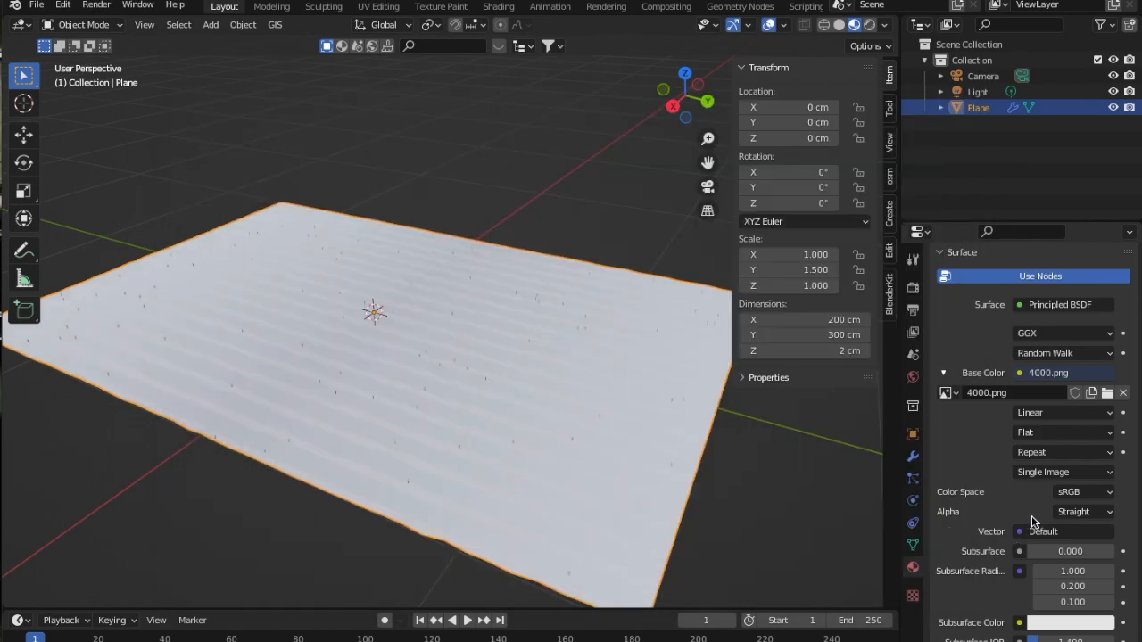
Change the carpet's Base Color image to 3991.png
click(1108, 393)
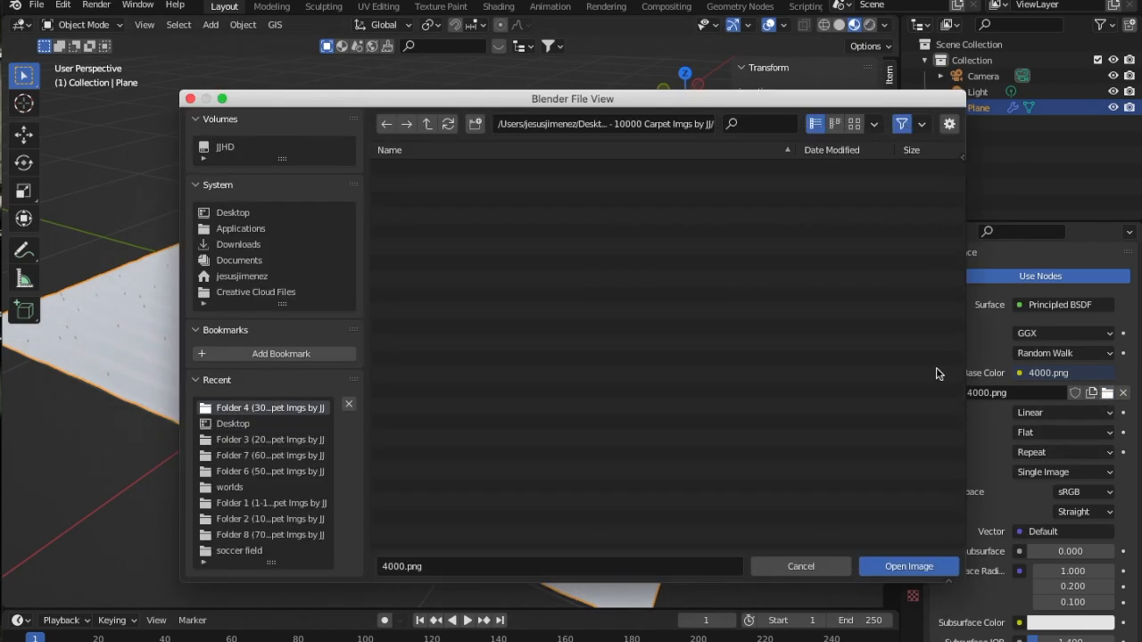
click(526, 312)
click(909, 568)
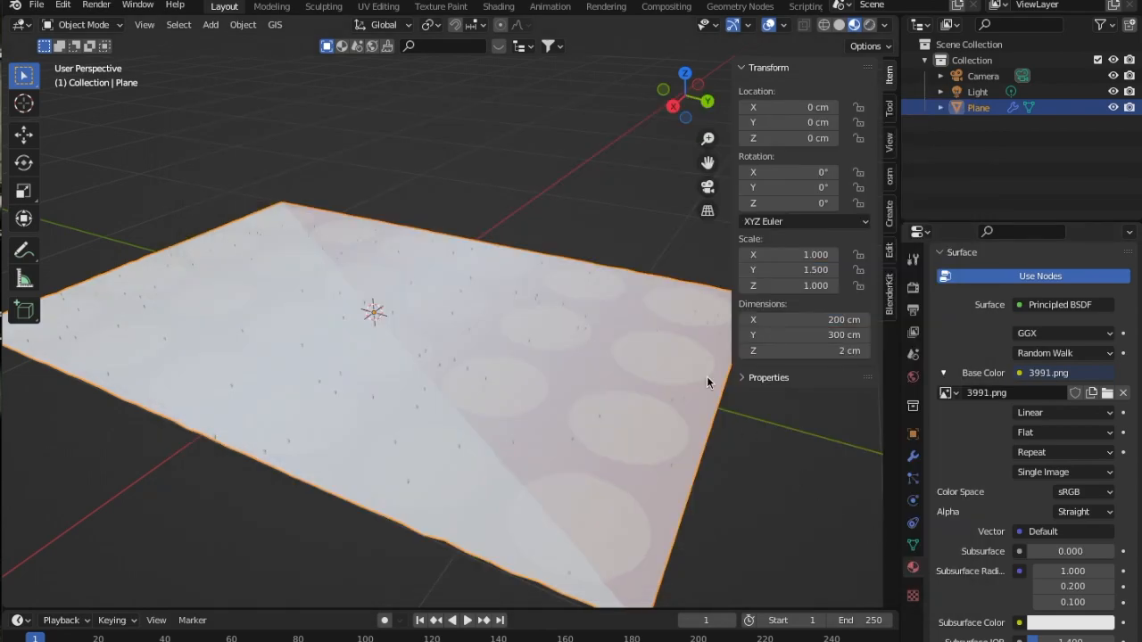
Swap the carpet's Base Color image for 3951.png
click(1106, 394)
scroll(408, 434, down, 10)
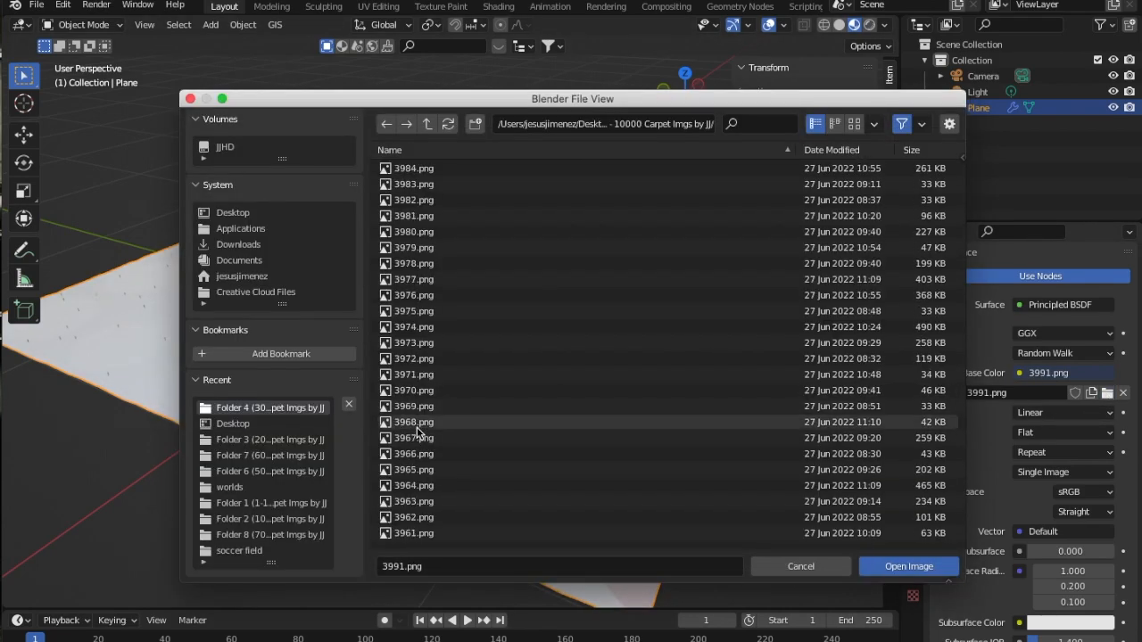
click(421, 501)
click(892, 562)
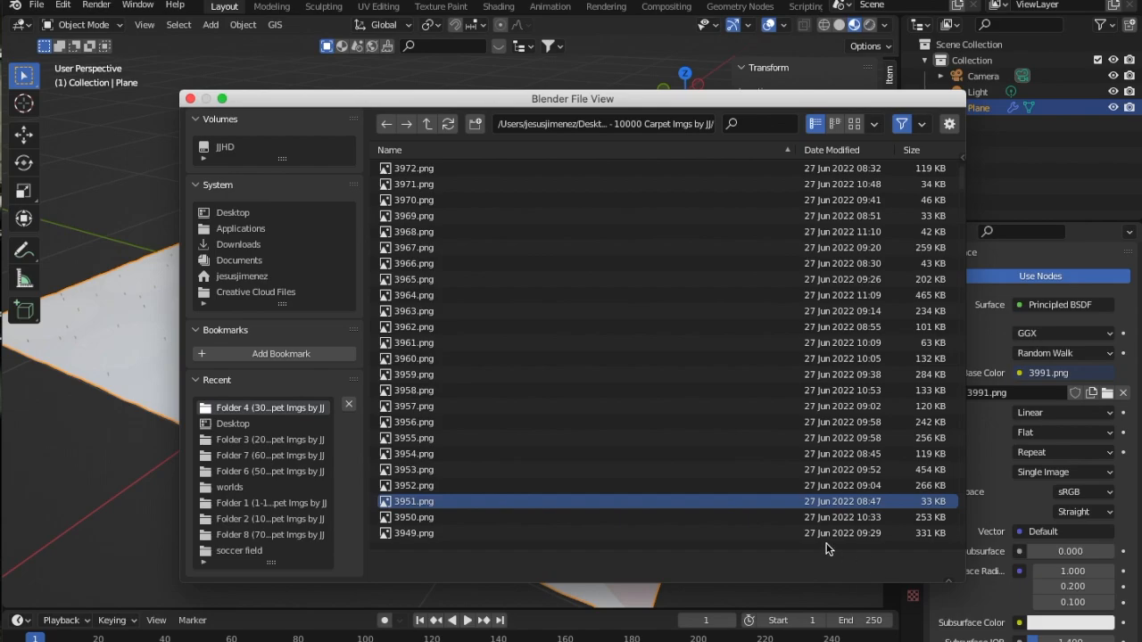
Change the carpet's Base Color image to 3992.png
click(1113, 395)
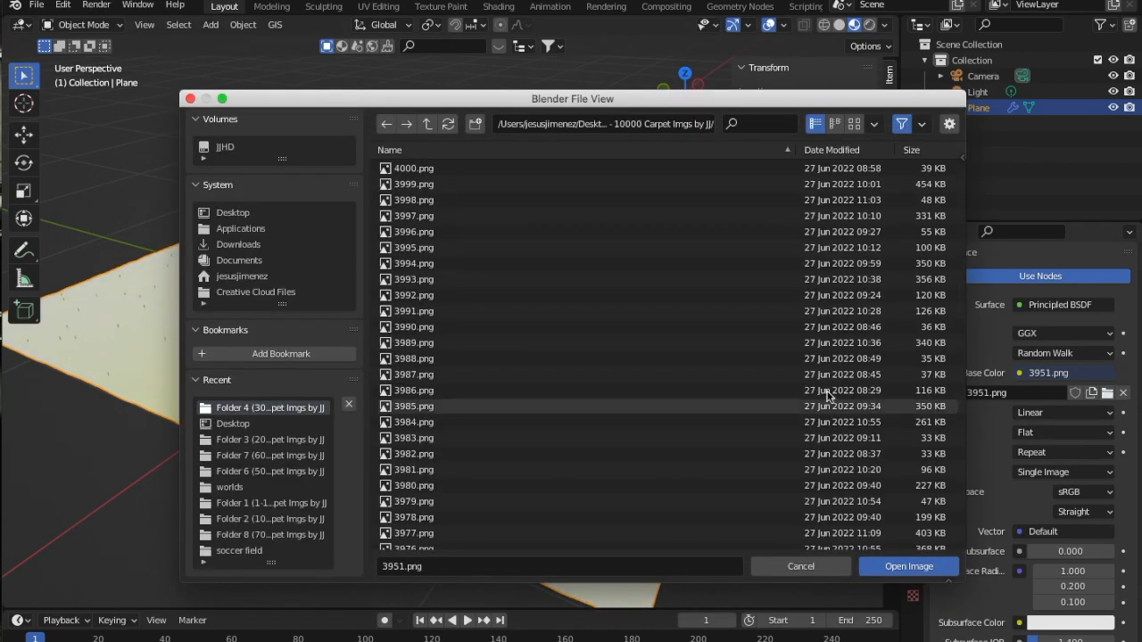
click(920, 569)
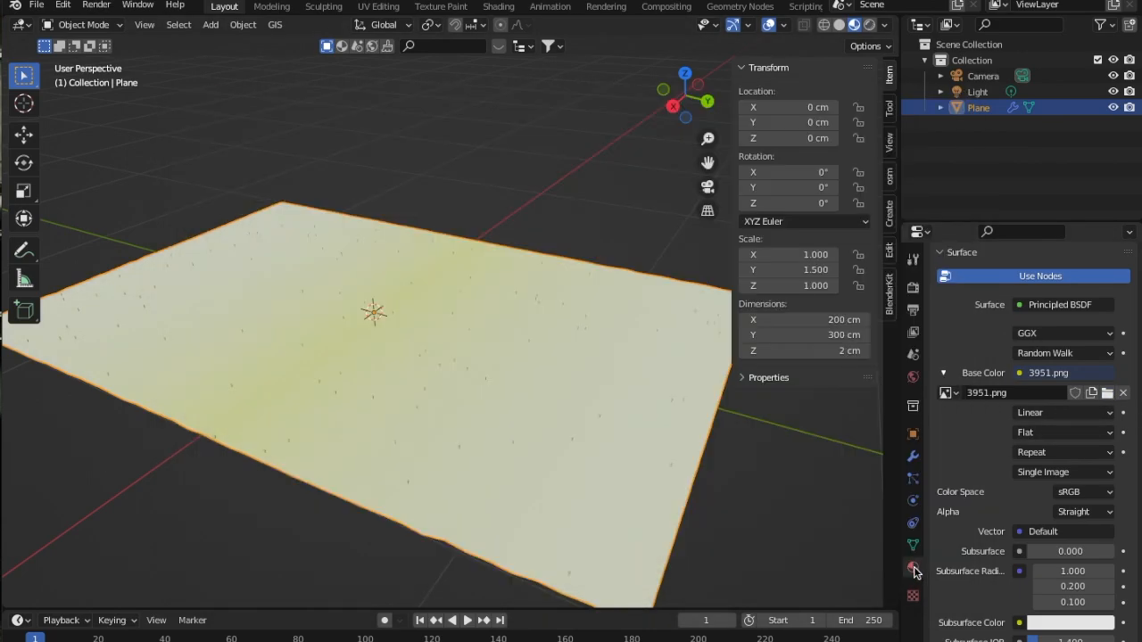
click(1106, 396)
click(419, 295)
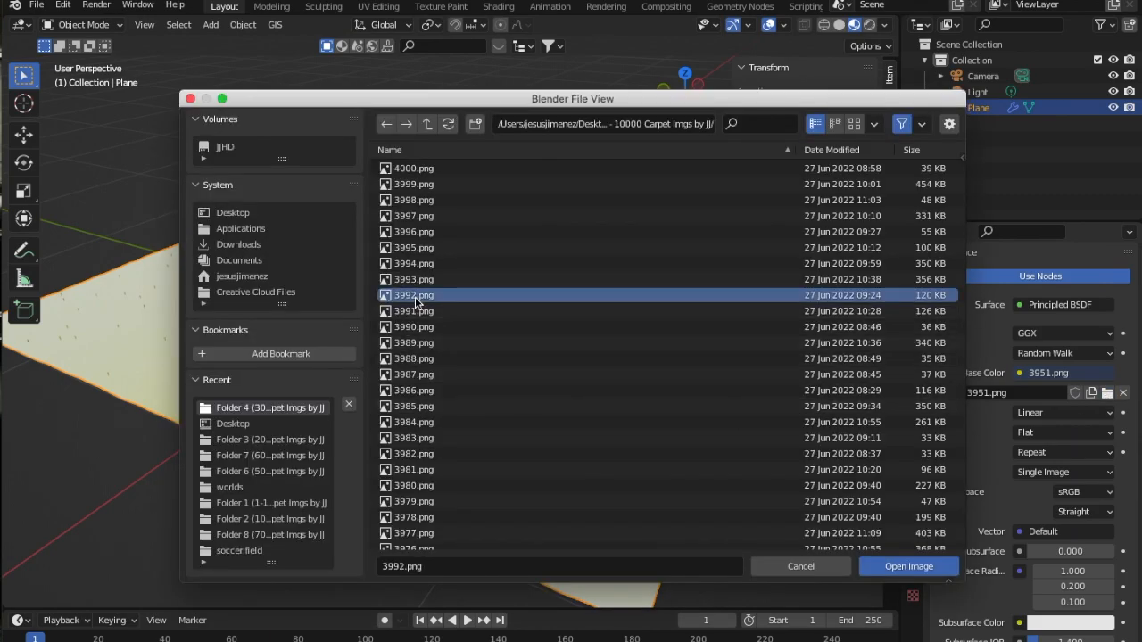
click(919, 566)
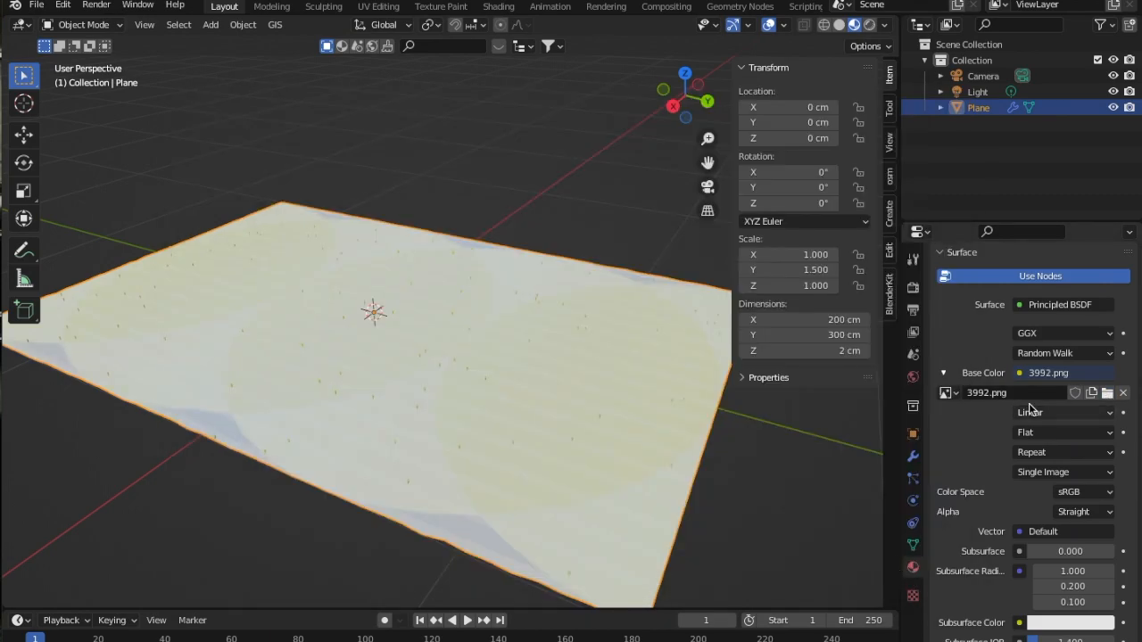
Replace the carpet's Base Color image with 3997.png
click(1106, 393)
click(474, 216)
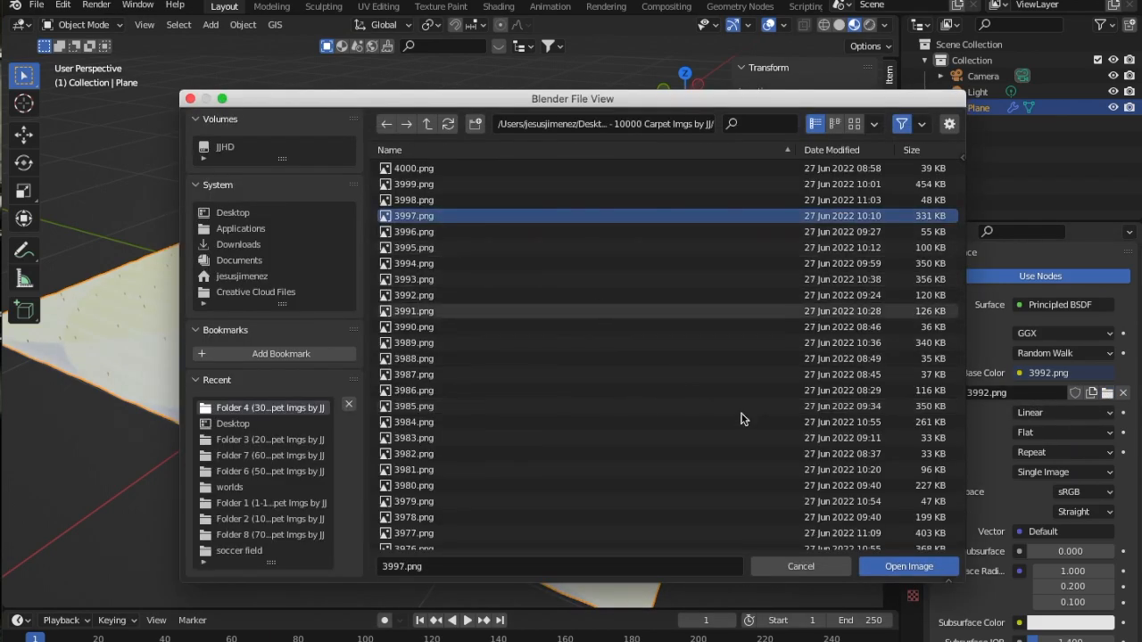
click(935, 569)
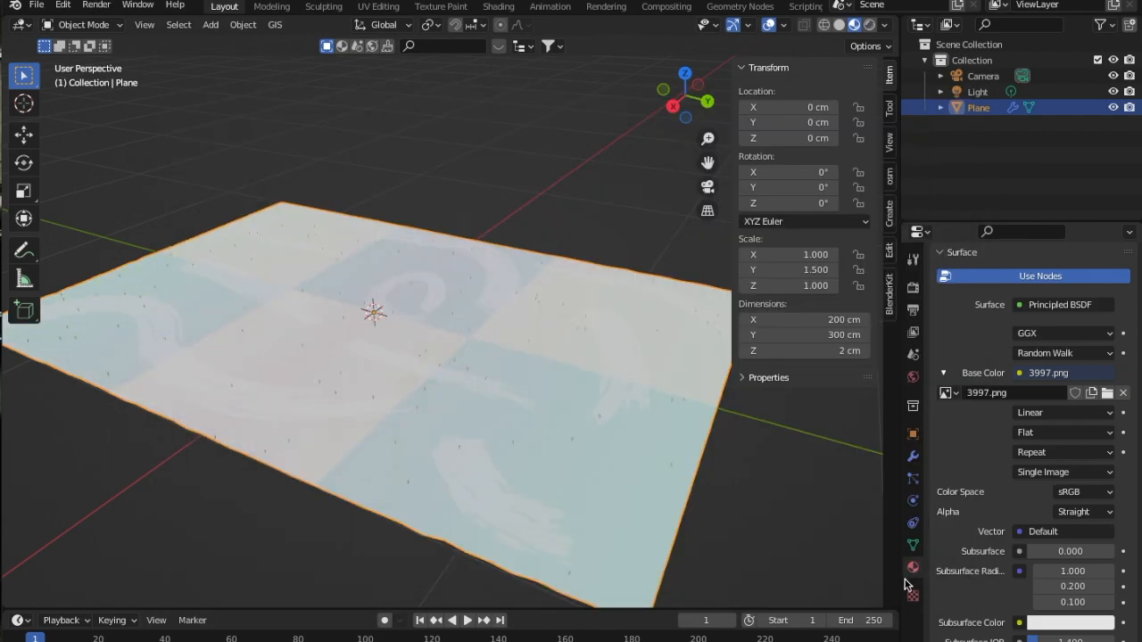
Look through the scene camera and enable locking the camera to the view
drag(685, 98, 639, 119)
key(n)
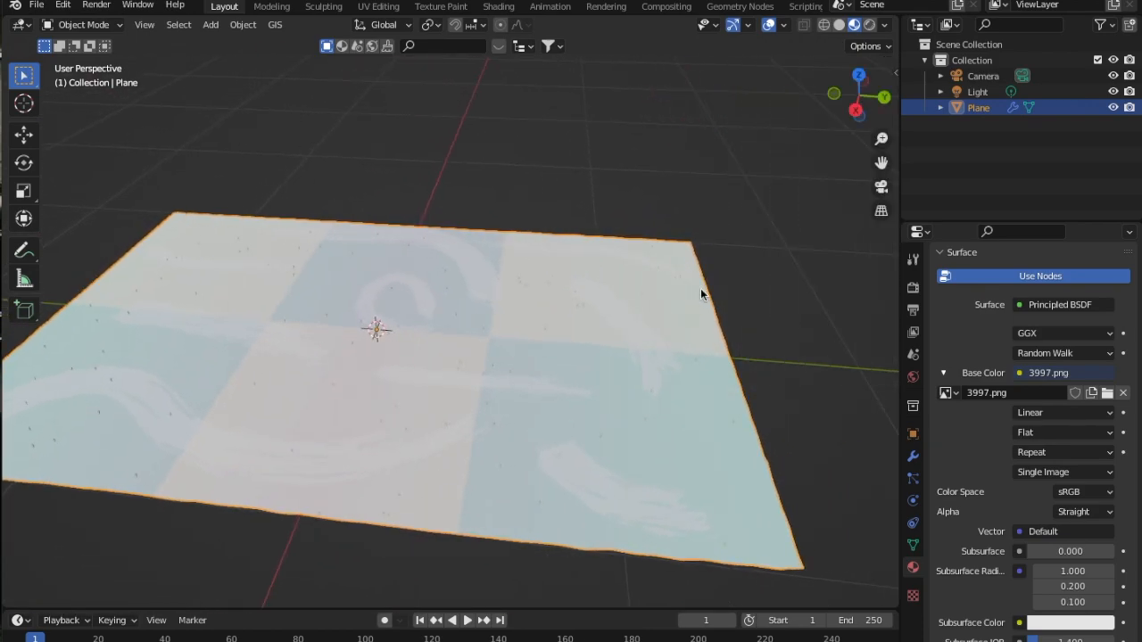
click(881, 186)
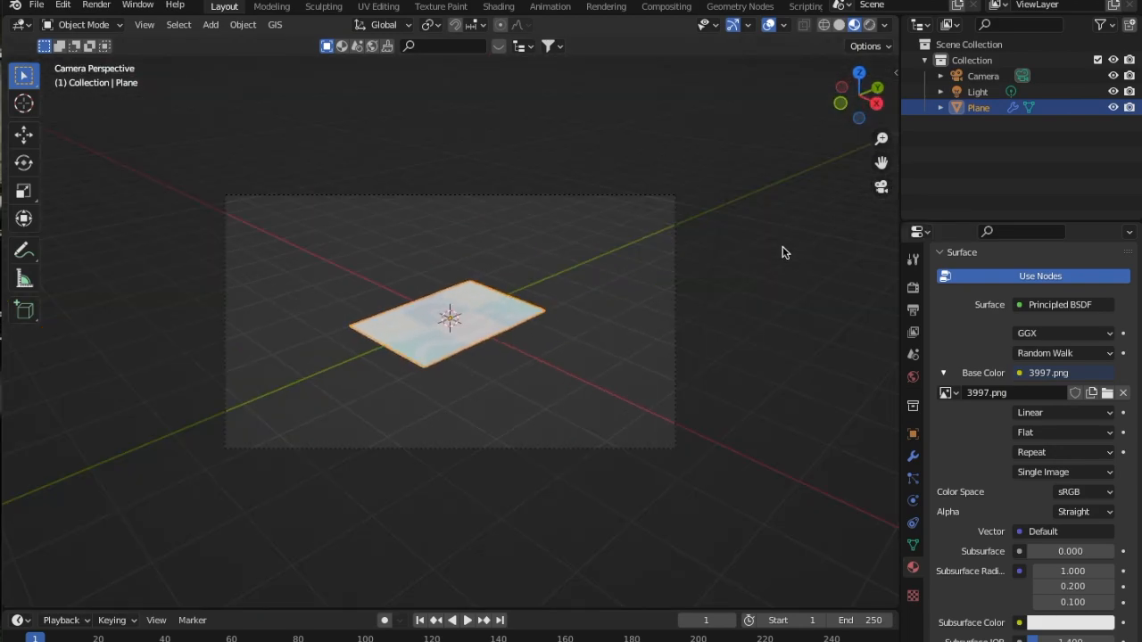
click(882, 187)
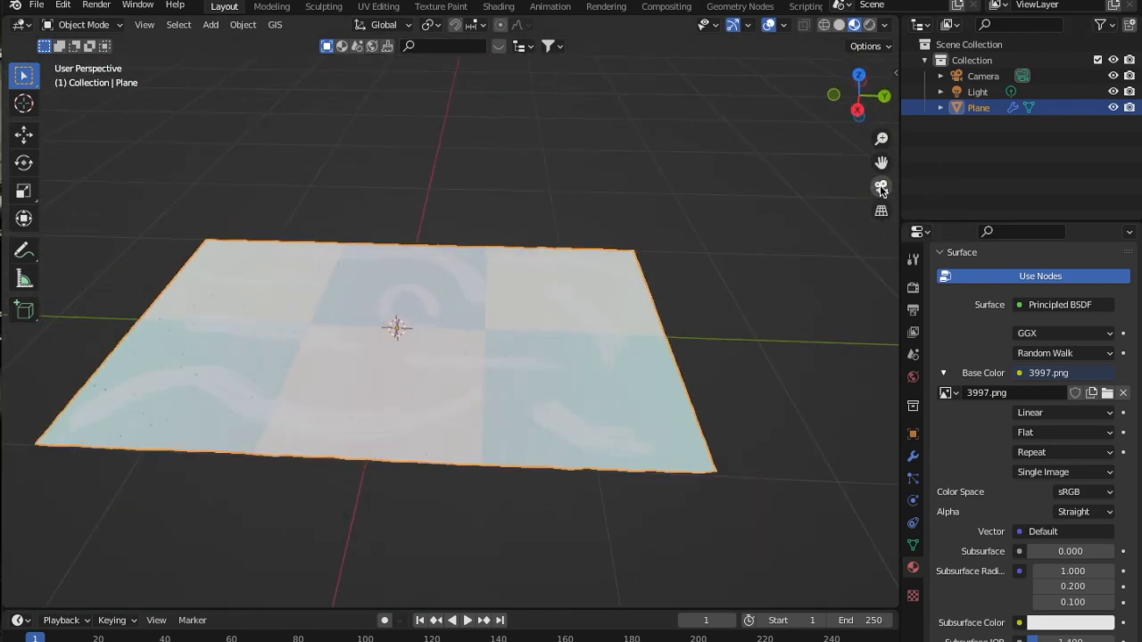
click(883, 186)
click(896, 74)
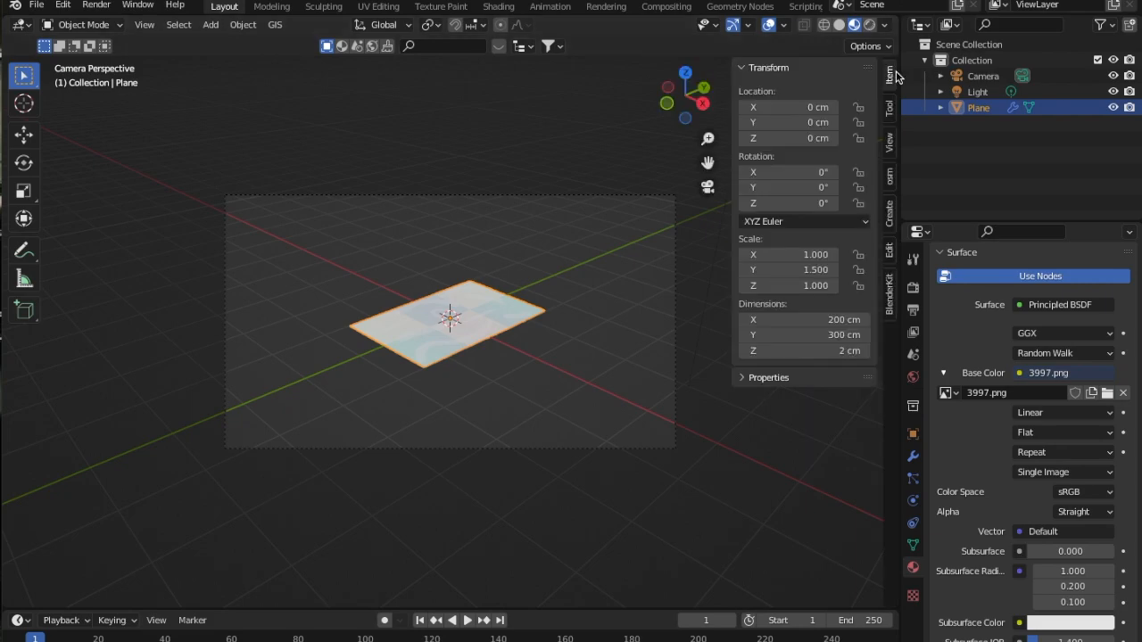
click(889, 144)
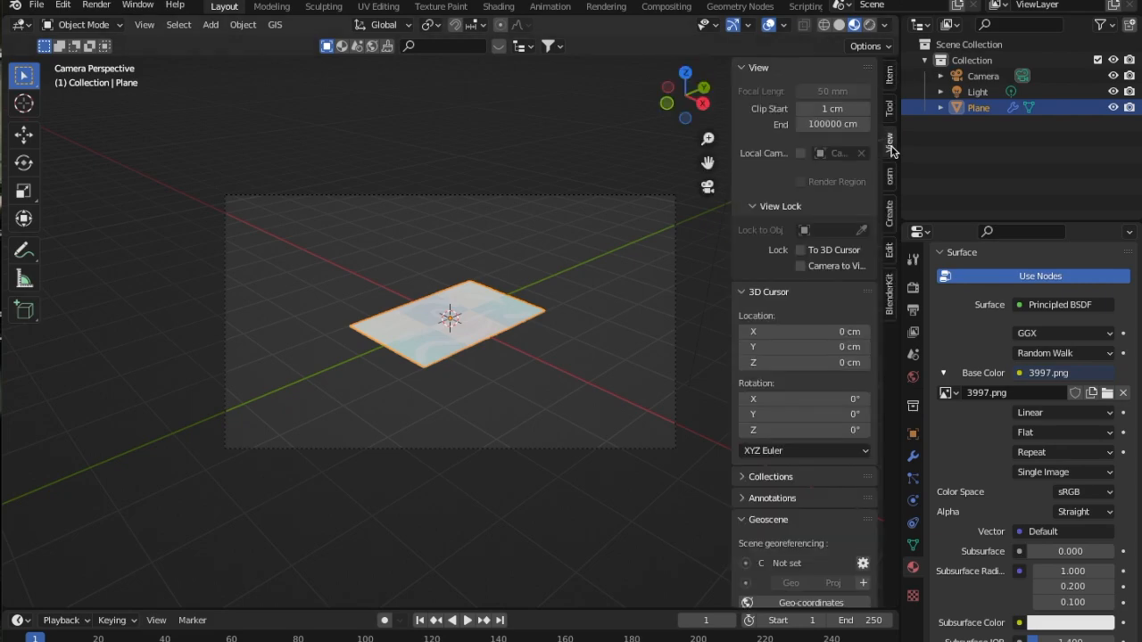
click(801, 266)
Move the camera close to the carpet at a low angle, framing one short edge and its near corner
scroll(527, 348, up, 5)
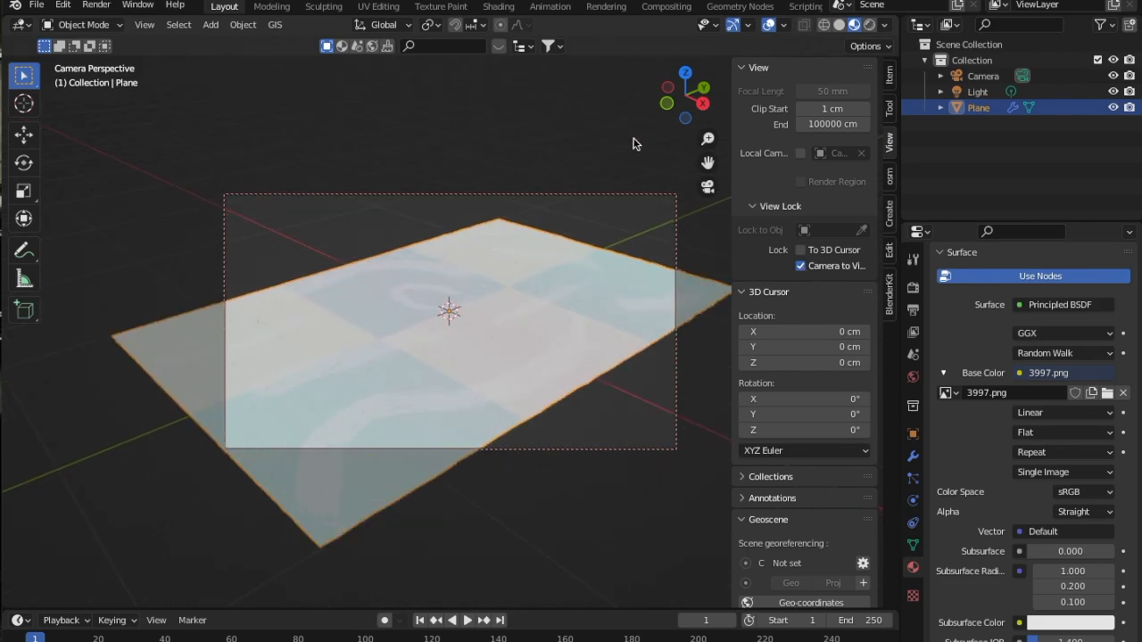
drag(700, 109, 727, 115)
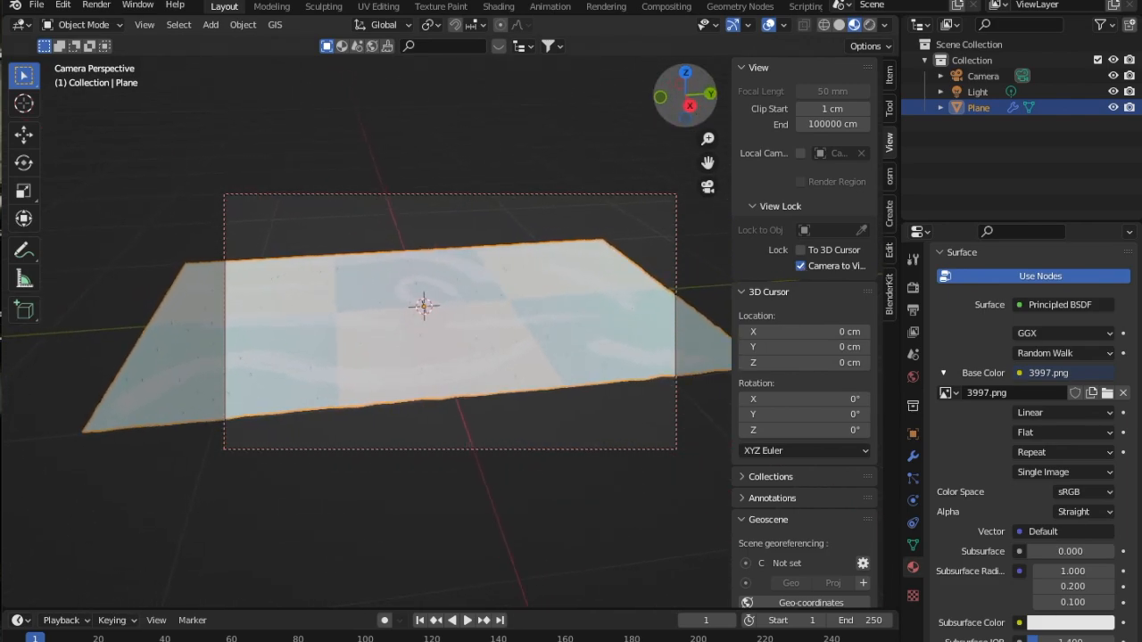
drag(708, 163, 637, 164)
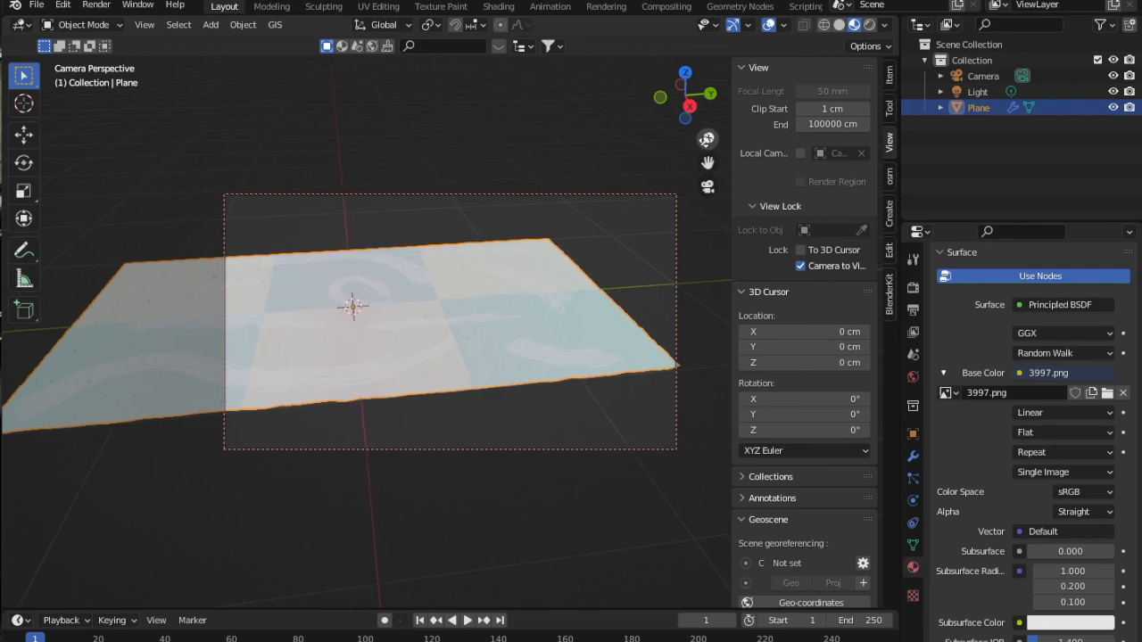
drag(707, 139, 627, 205)
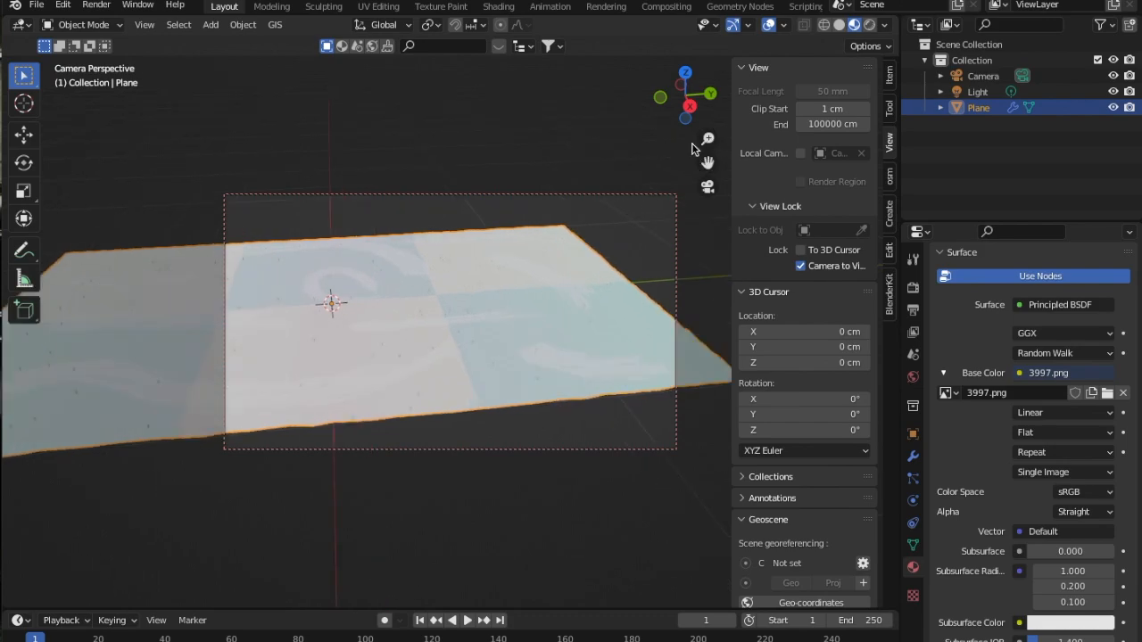
drag(707, 162, 724, 182)
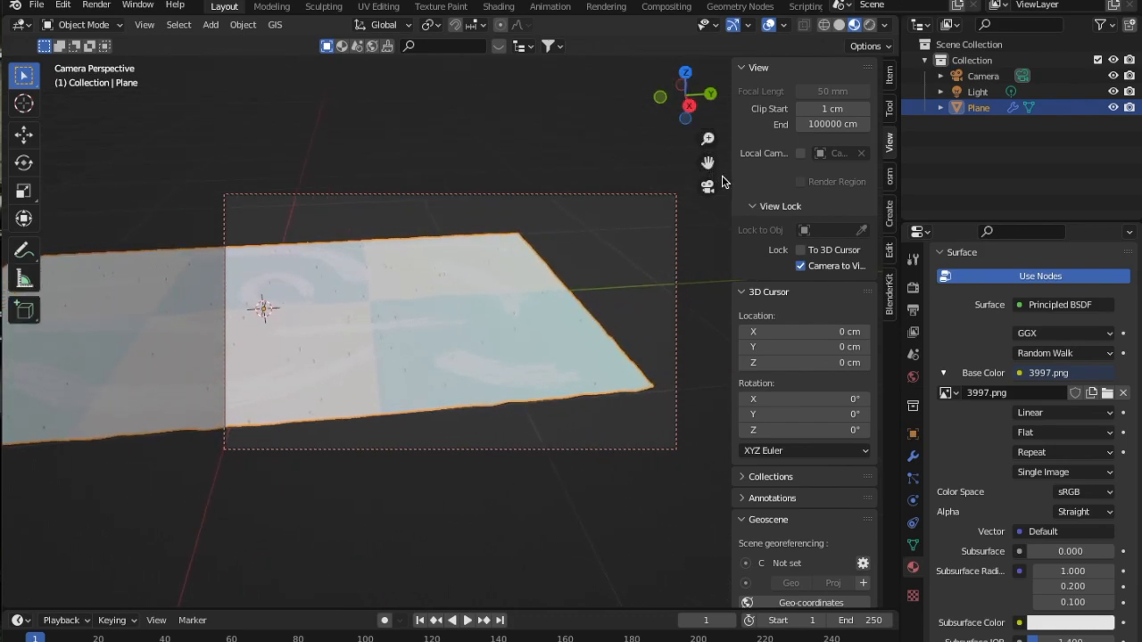
Switch to Solid shading and turn off the viewport display of the carpet's particle system
click(839, 26)
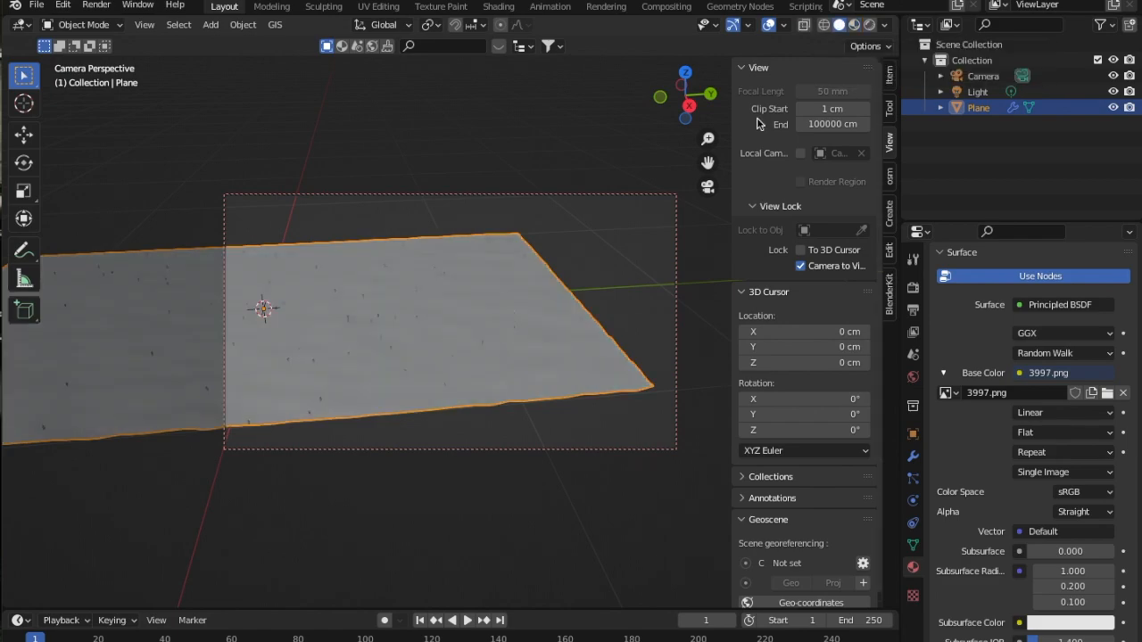
click(913, 480)
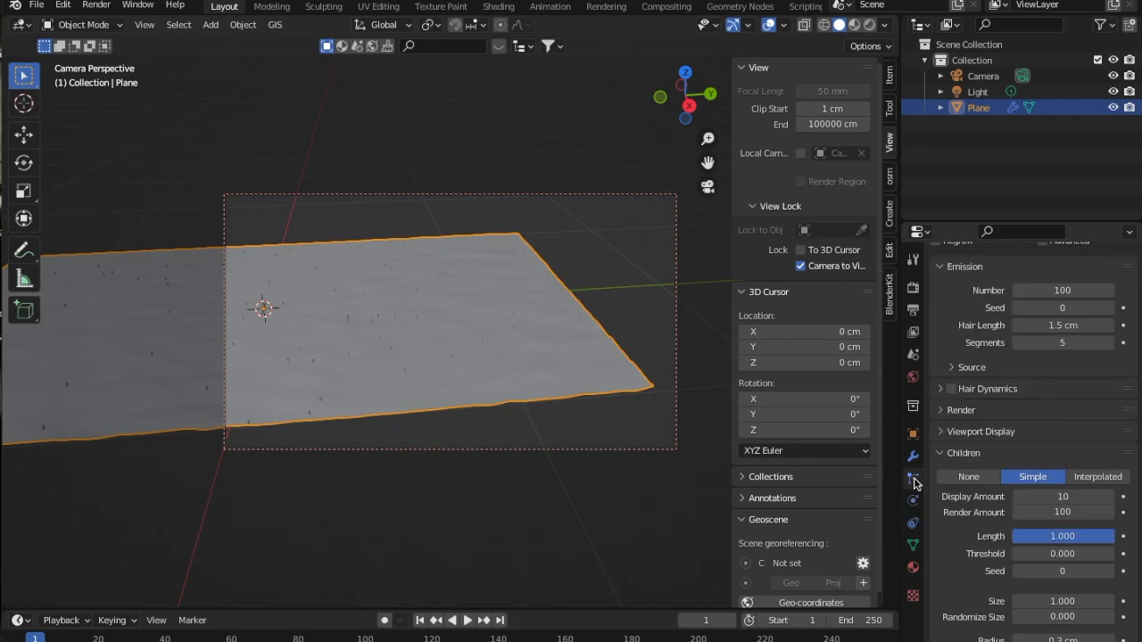
scroll(1066, 328, up, 3)
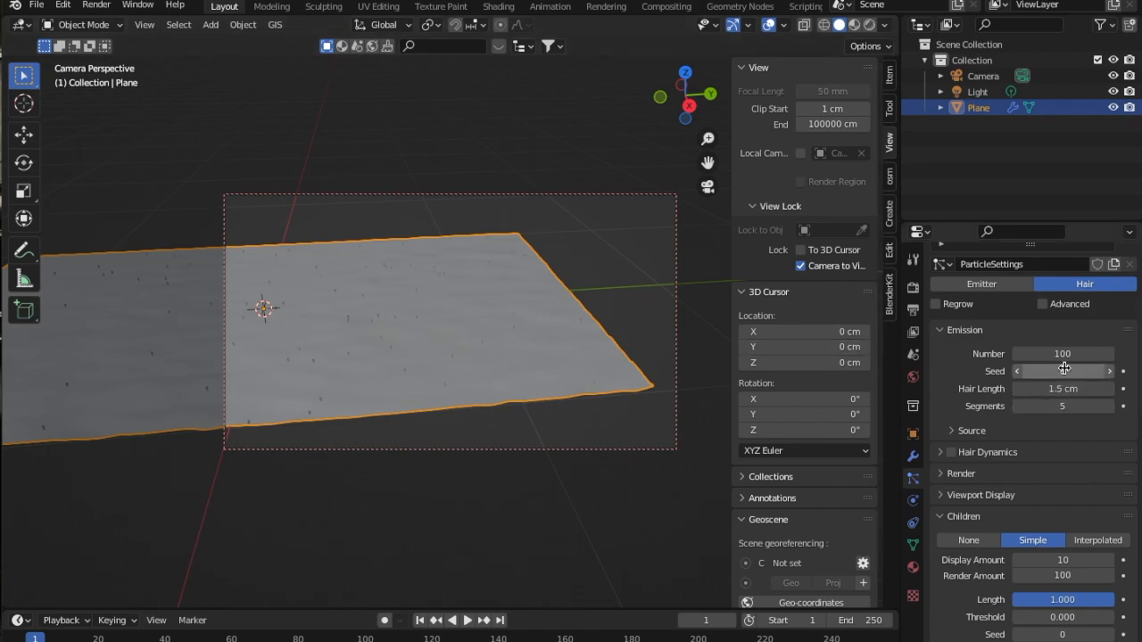
scroll(1065, 353, up, 3)
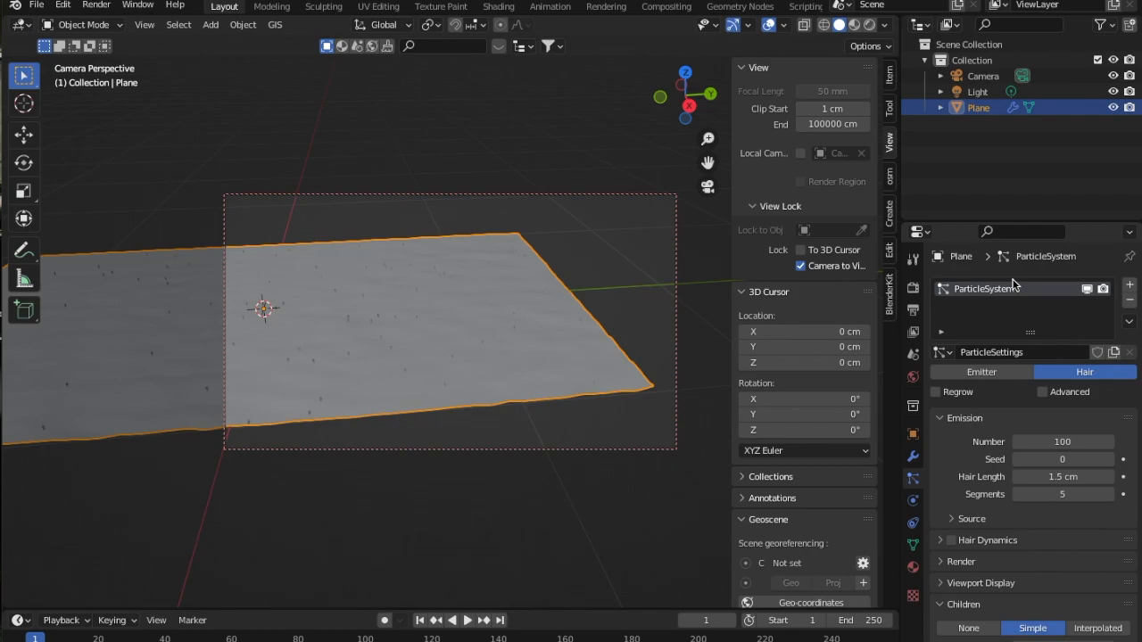
click(1087, 291)
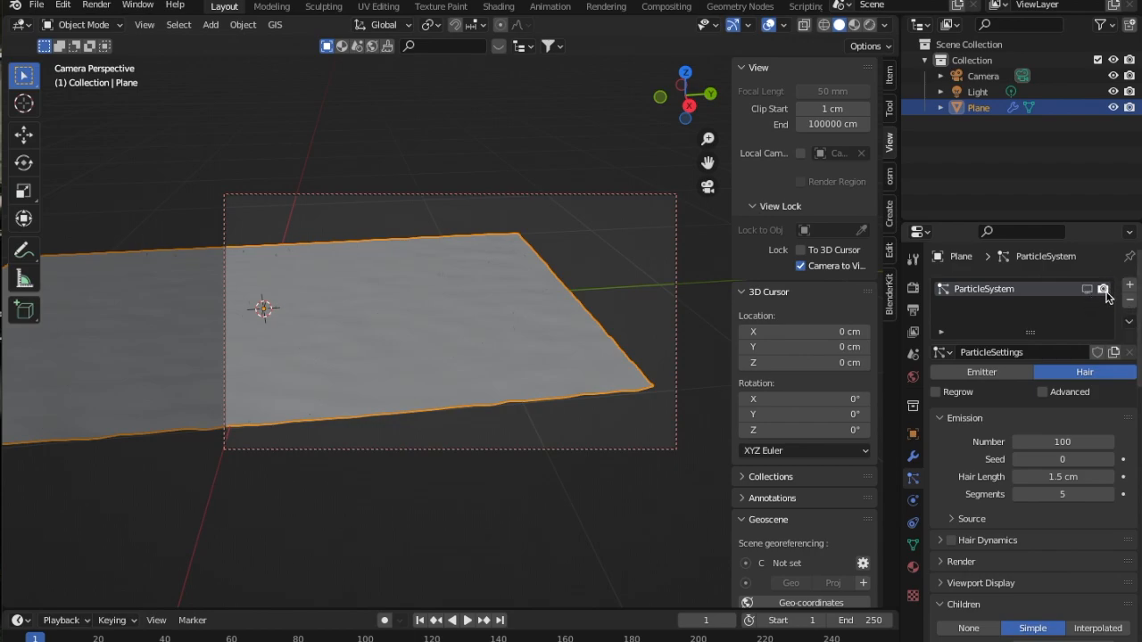
Set the carpet's hair emission number to 200000
click(1061, 444)
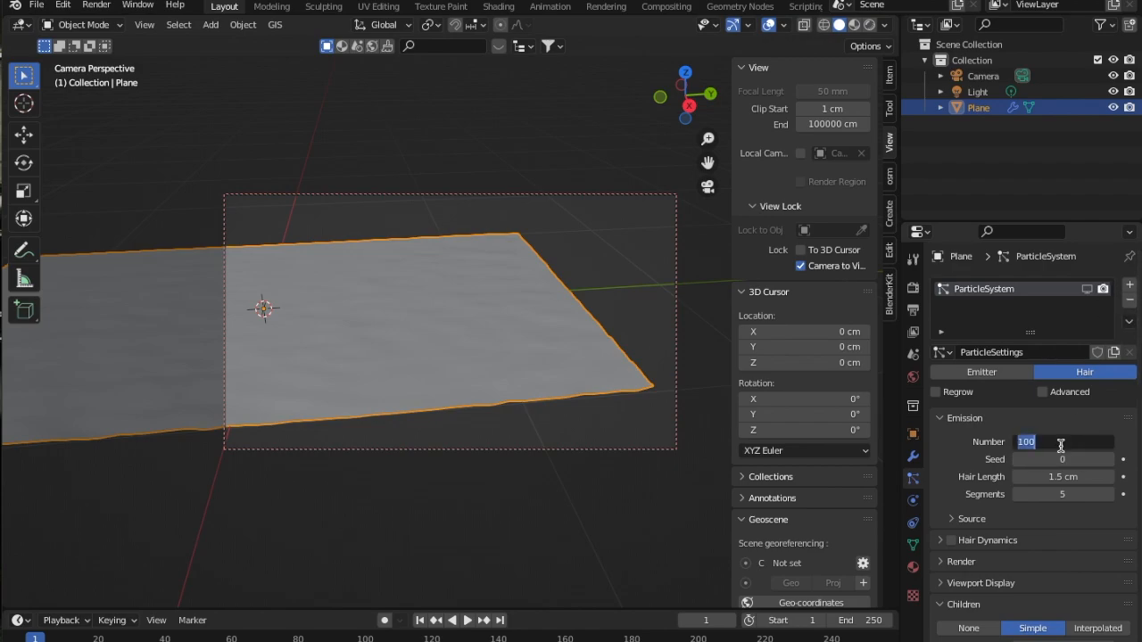
text(2)
key(Return)
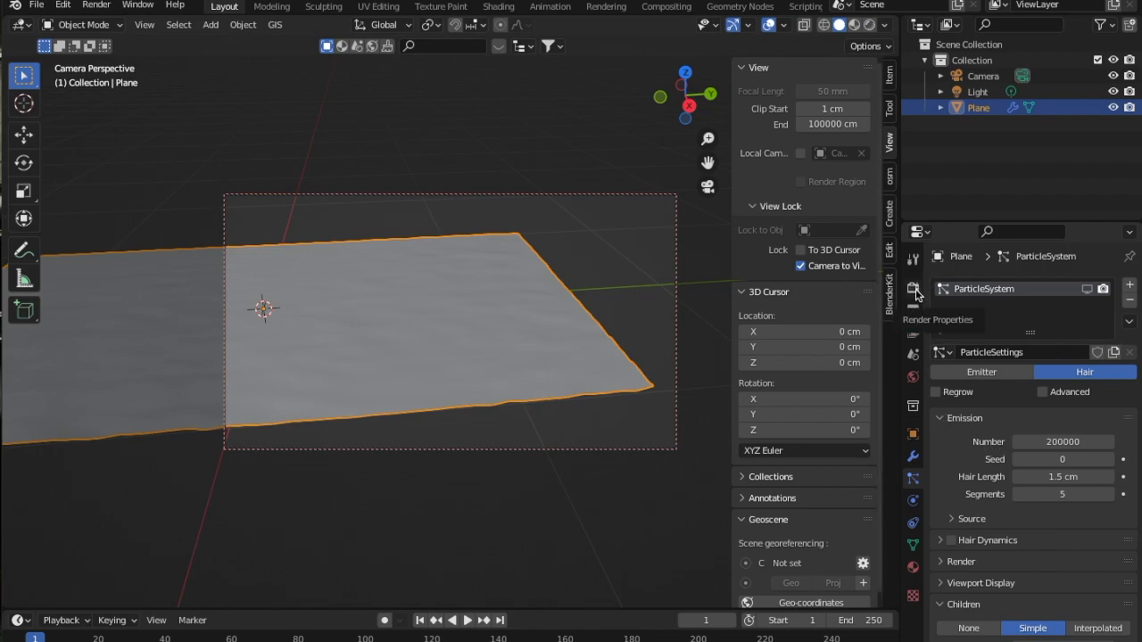
Set the Eevee render samples to 8 and render the camera view as an image
click(913, 288)
click(1060, 336)
text(8)
key(Return)
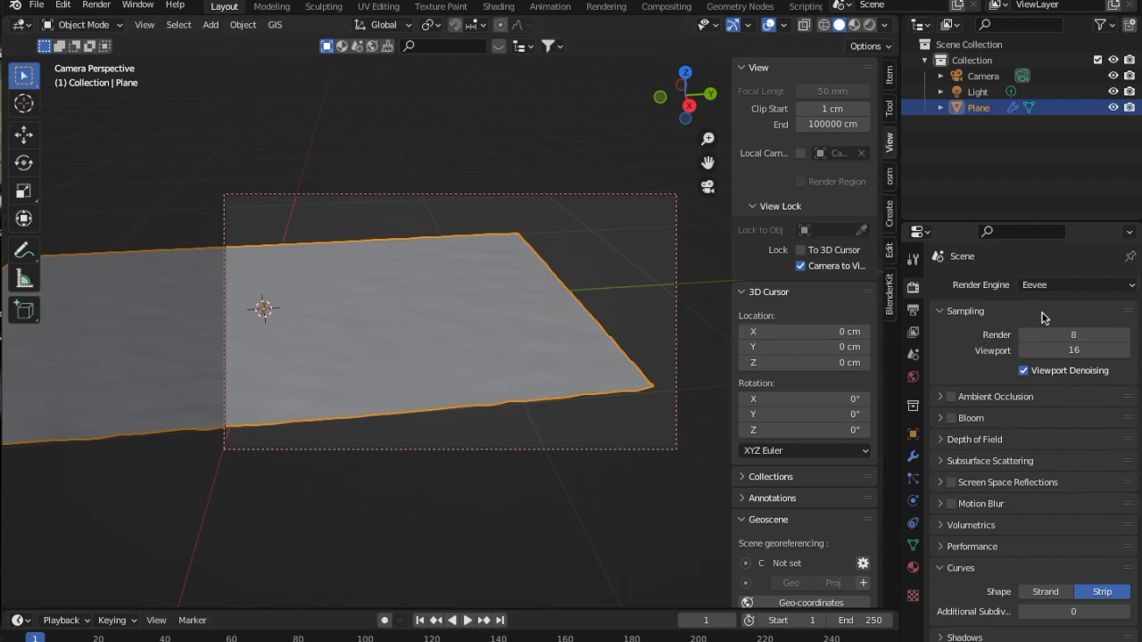
click(97, 6)
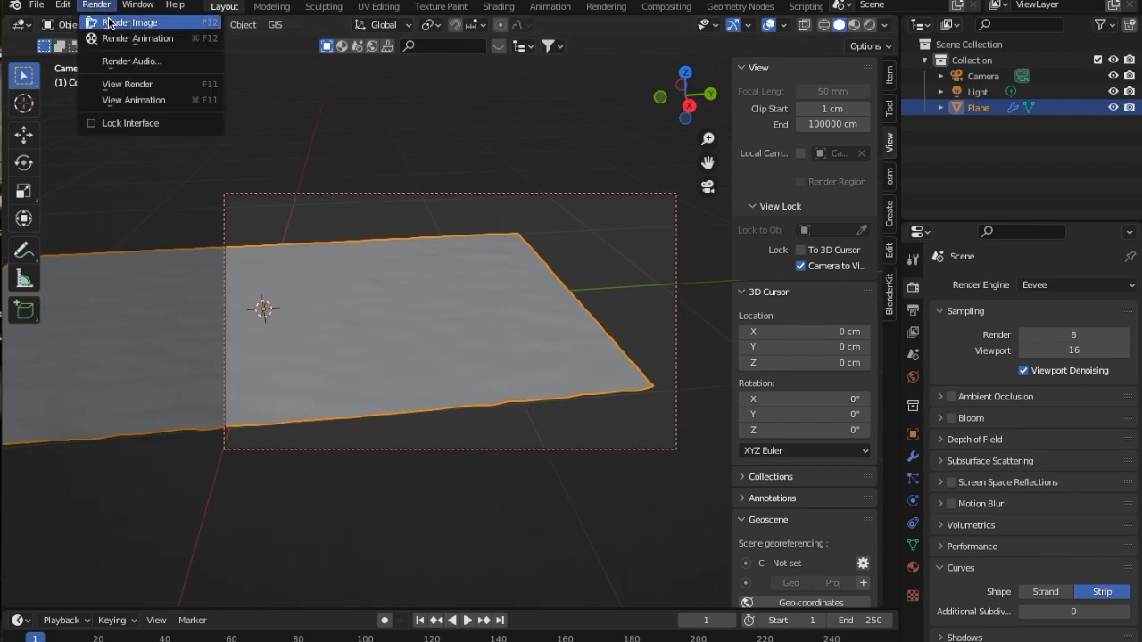
click(109, 23)
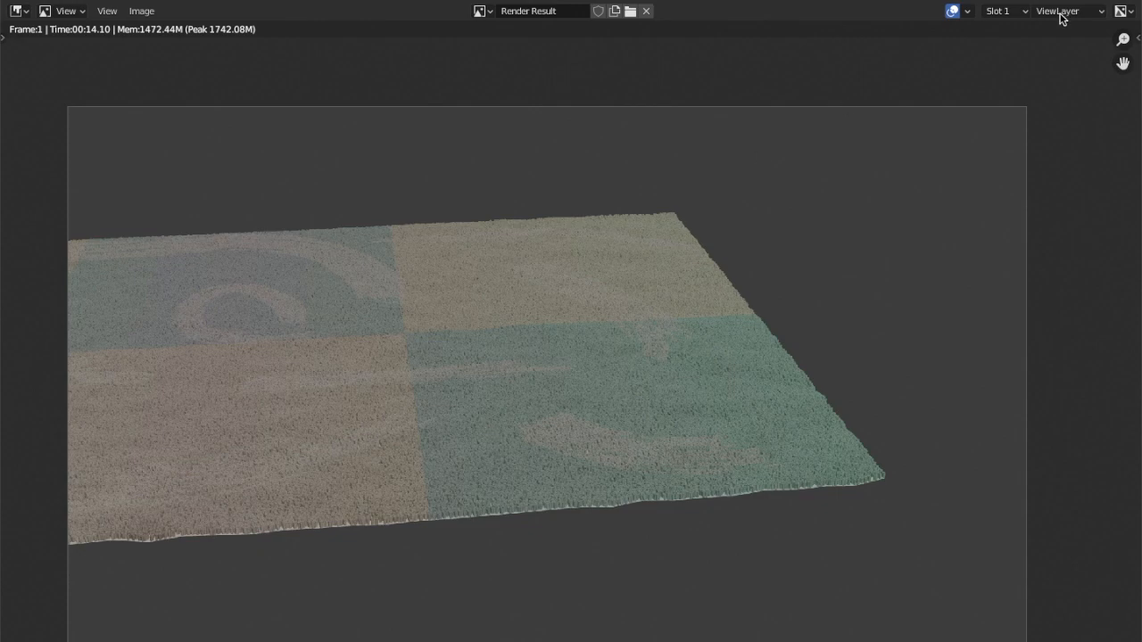
Compare the carpet renders stored in Slot 2 and Slot 3, inspecting them at different magnifications
click(1013, 13)
click(1014, 43)
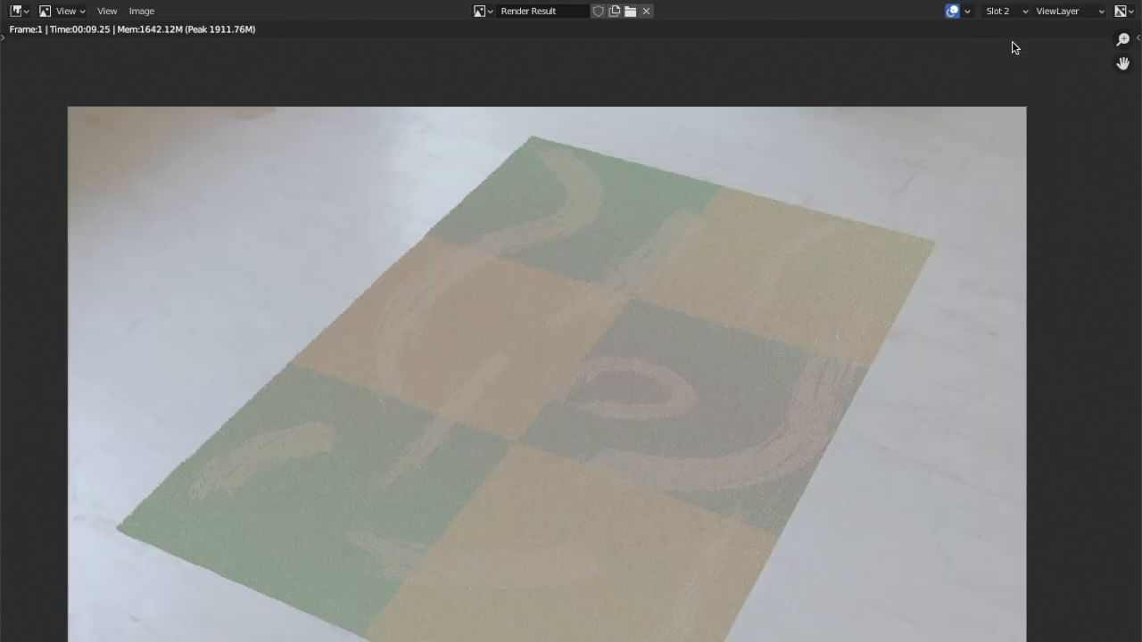
scroll(743, 335, down, 2)
scroll(744, 336, up, 6)
scroll(743, 336, down, 5)
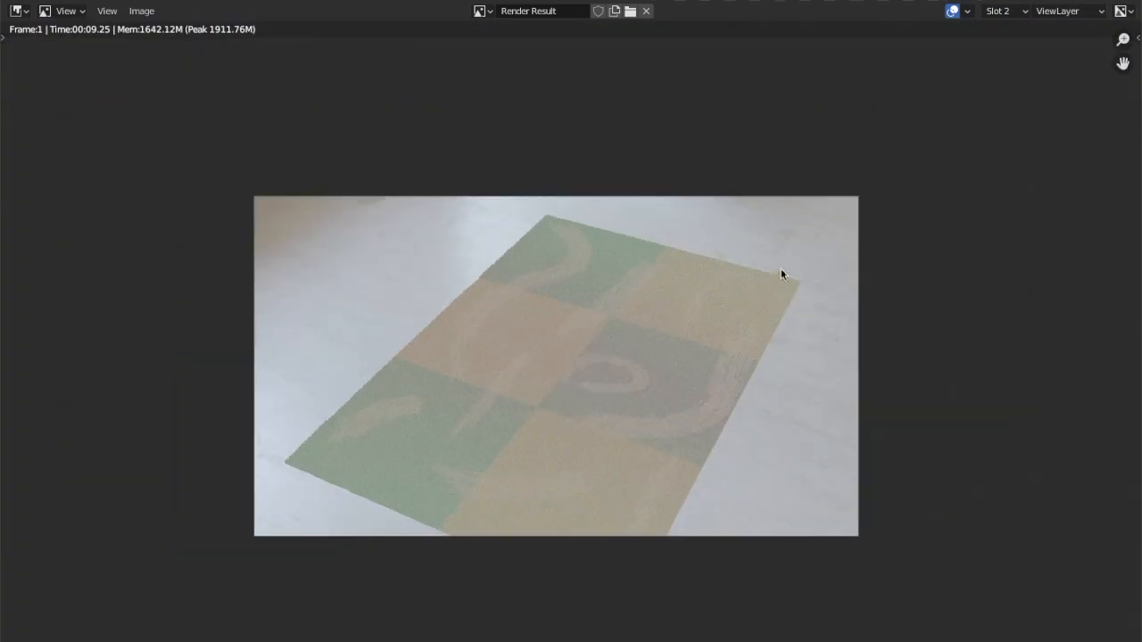
click(1015, 13)
click(1014, 59)
scroll(759, 361, down, 2)
scroll(758, 361, up, 3)
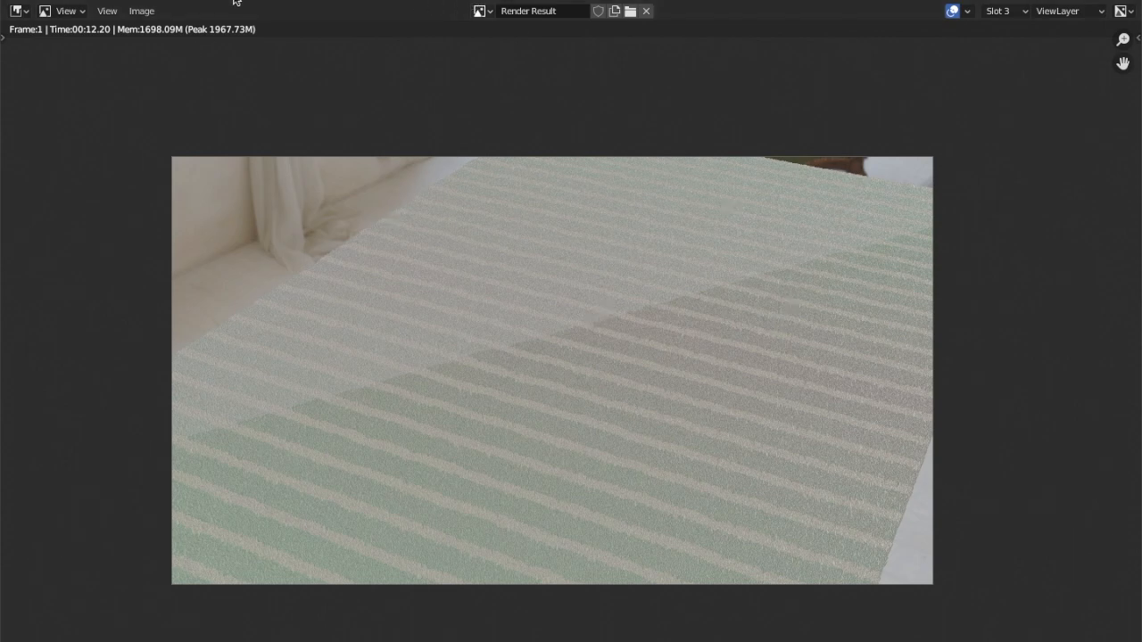
Switch to the other Blender window's carpet scene and examine its hair emission settings
drag(203, 1, 204, 224)
drag(390, 41, 366, 1)
scroll(1042, 347, up, 5)
scroll(1039, 352, up, 5)
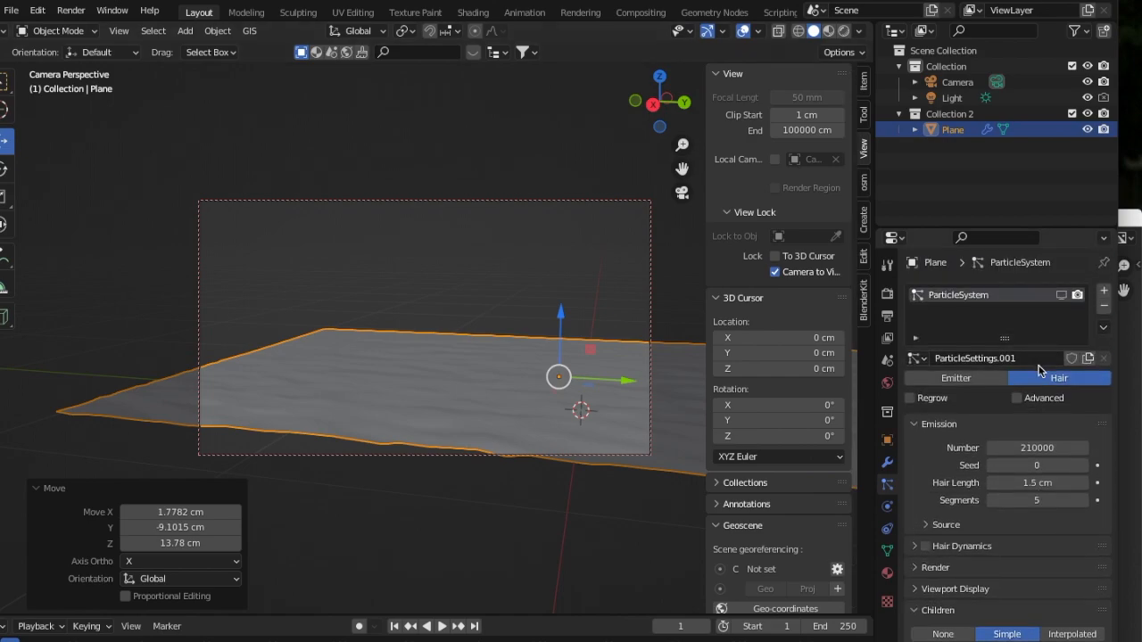
scroll(1039, 375, down, 2)
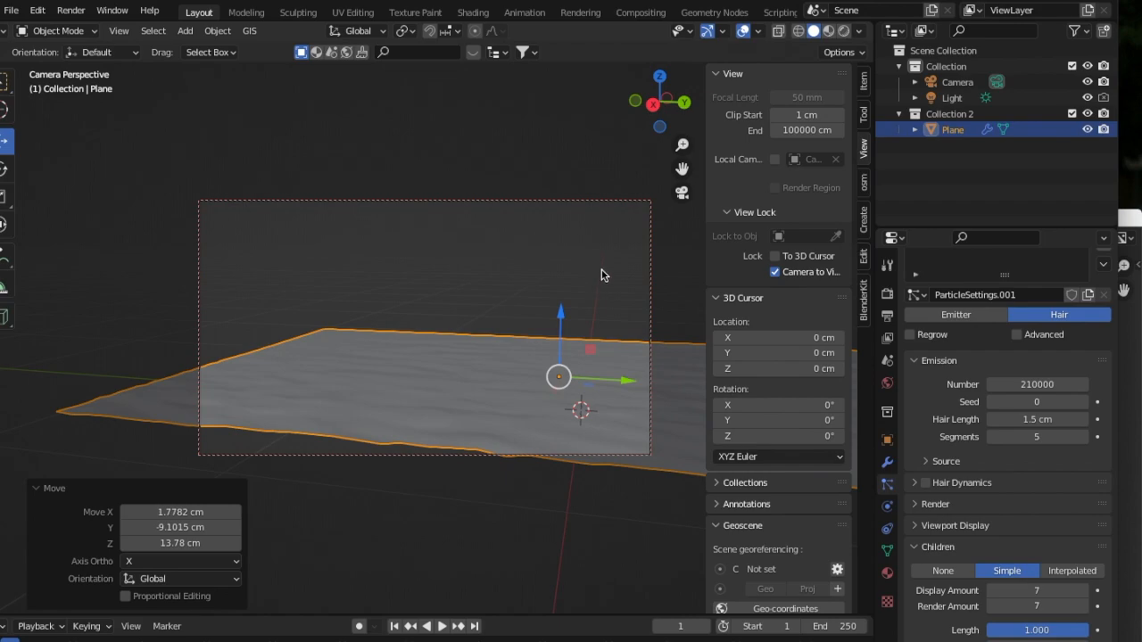
Orbit and shift the locked camera so most of the carpet, including its near corner, sits in the frame
drag(683, 172, 599, 152)
drag(660, 115, 620, 126)
drag(682, 168, 621, 120)
Examine the Children, Kink and Hair Shape settings of the carpet's particle system
scroll(614, 225, down, 1)
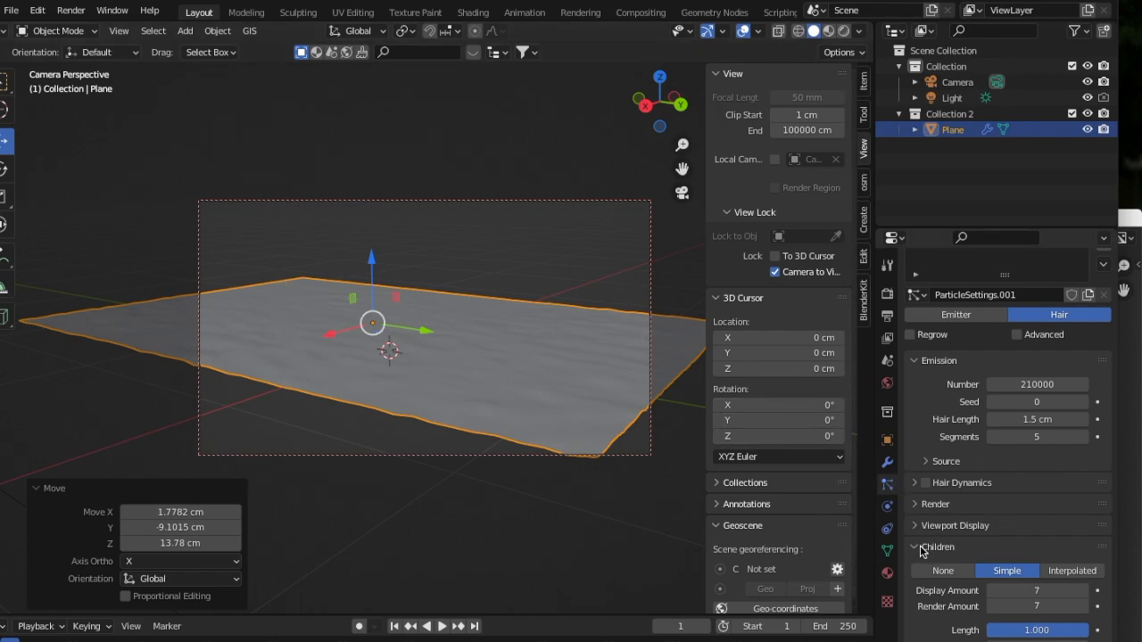
scroll(1018, 535, down, 4)
scroll(1018, 535, up, 1)
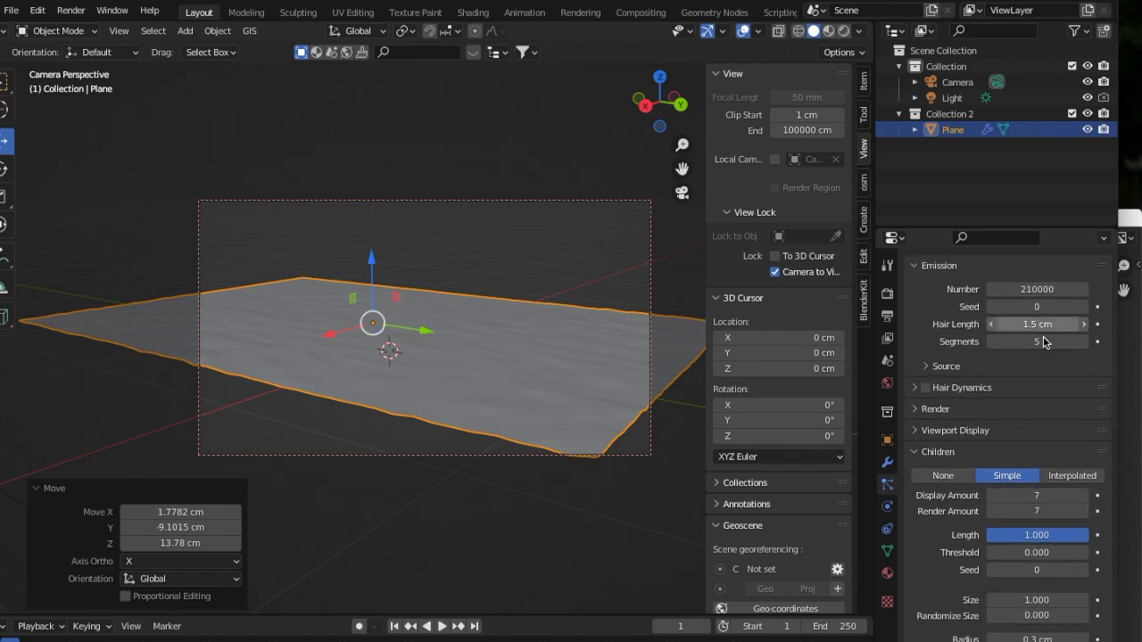
scroll(973, 494, down, 2)
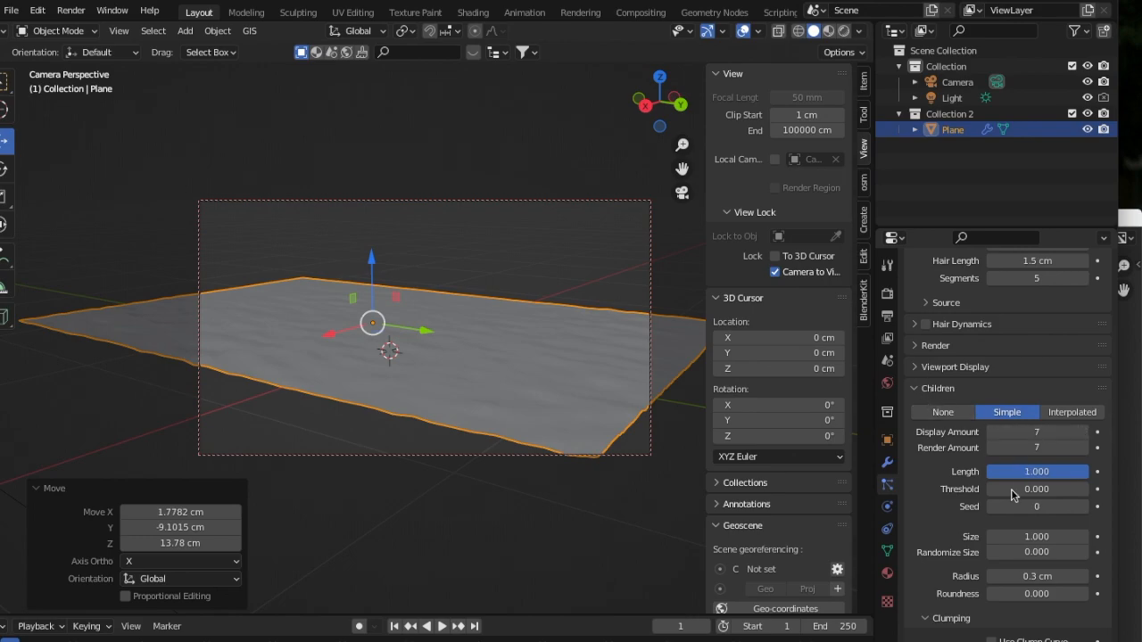
scroll(1001, 515, down, 7)
scroll(1001, 514, down, 14)
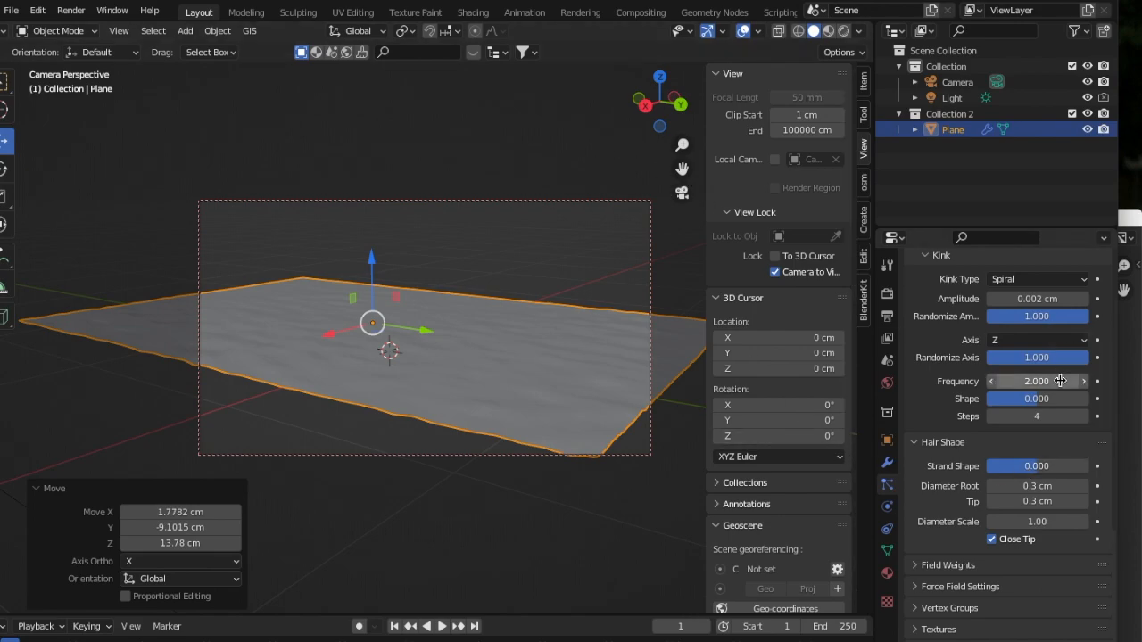
Raise the camera's viewing angle and center the carpet's near corner within the camera frame
drag(682, 169, 663, 135)
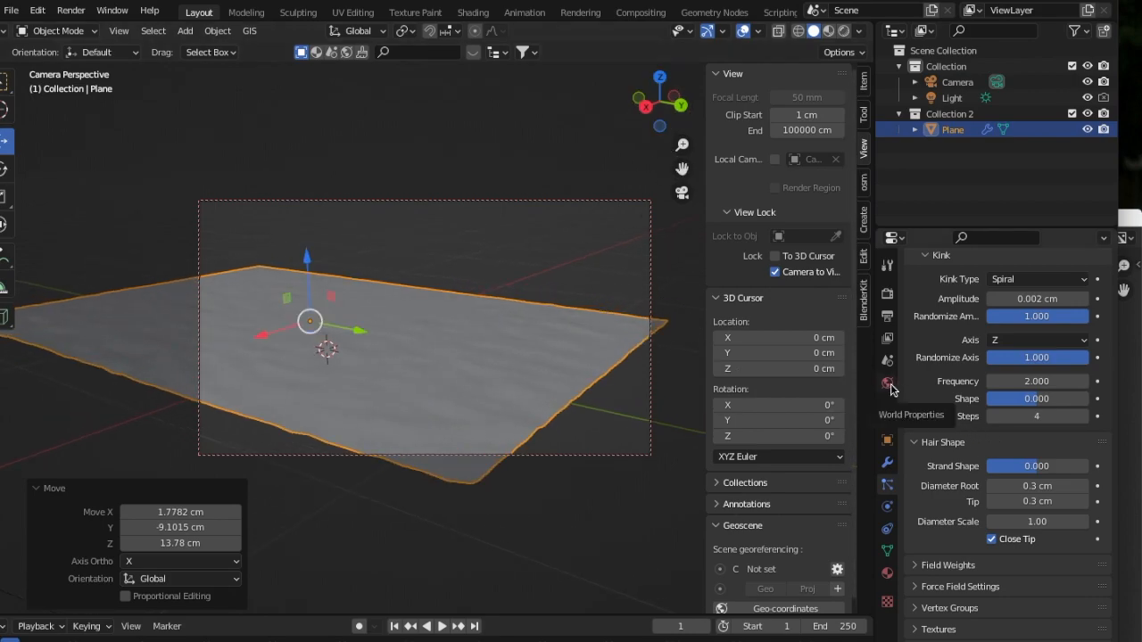
mouse_move(683, 169)
mouse_down()
mouse_move(687, 138)
mouse_move(693, 150)
mouse_up()
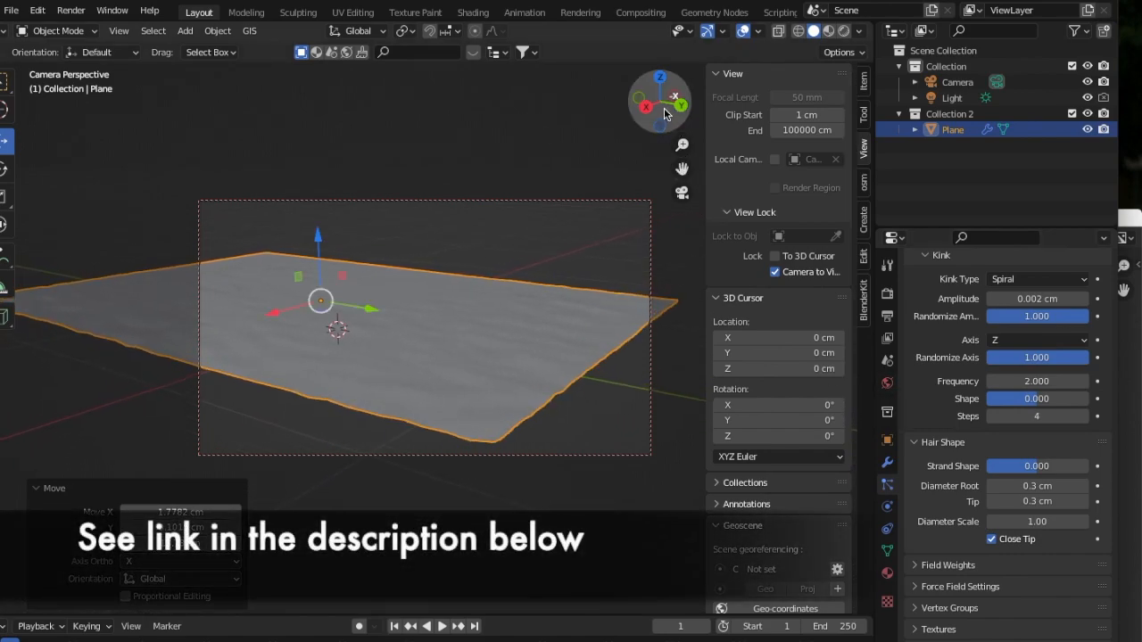
drag(660, 103, 712, 105)
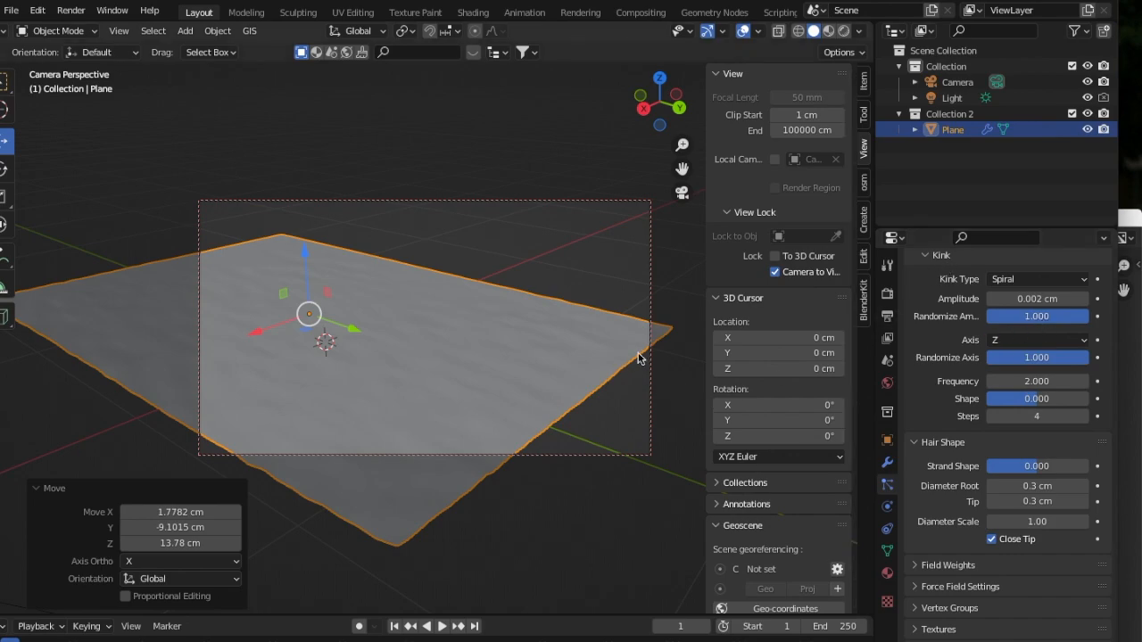
drag(682, 171, 706, 130)
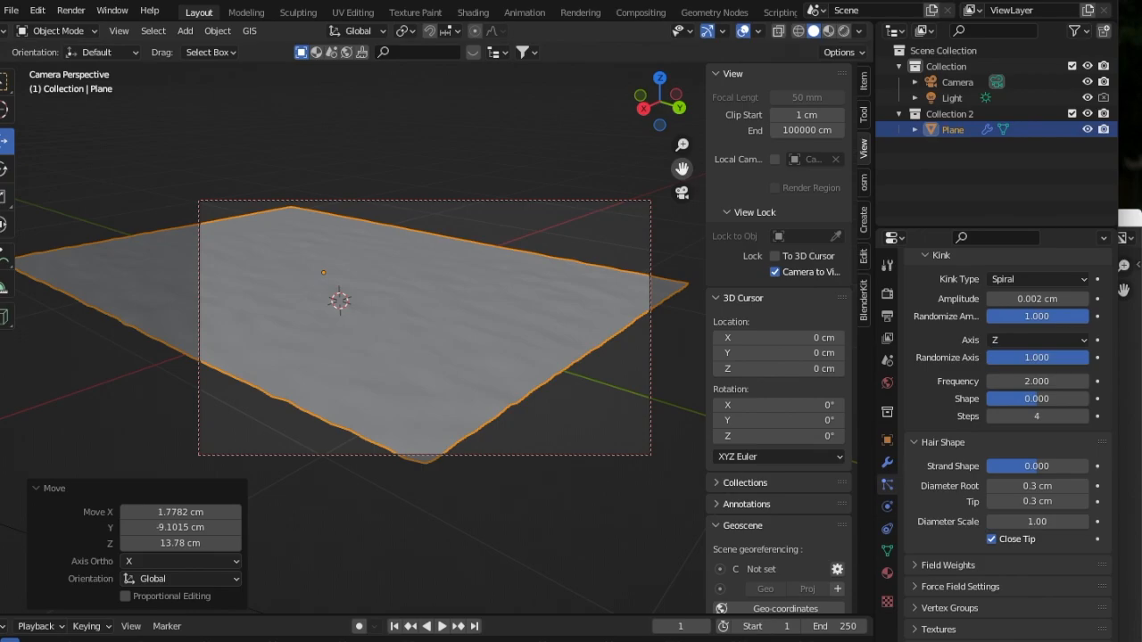